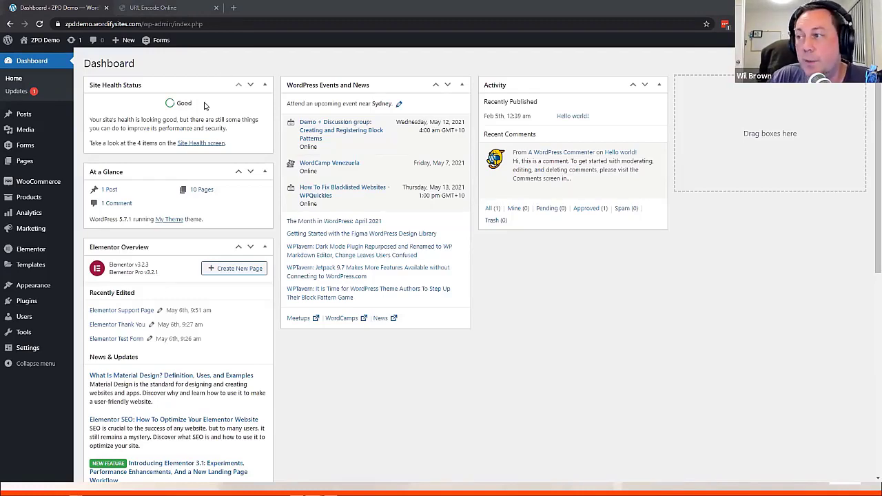
Go to All Pages and open the Elementor Support Page in a new tab
{"action": "left_click", "coordinate": [42, 165]}
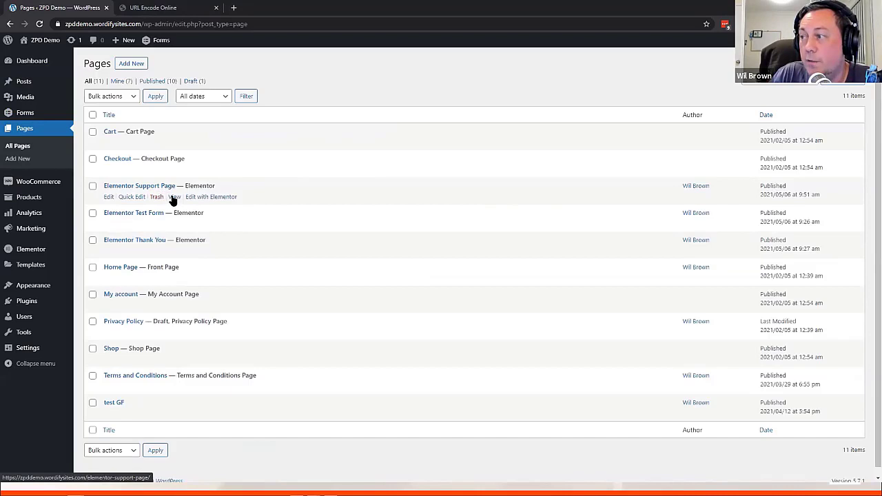
{"action": "middle_click", "coordinate": [173, 199]}
Open the Red Widget Broken form, check the prefilled Name and Topic, and send the message 'Grrr fix it now!!!!!'
{"action": "left_click", "coordinate": [189, 7]}
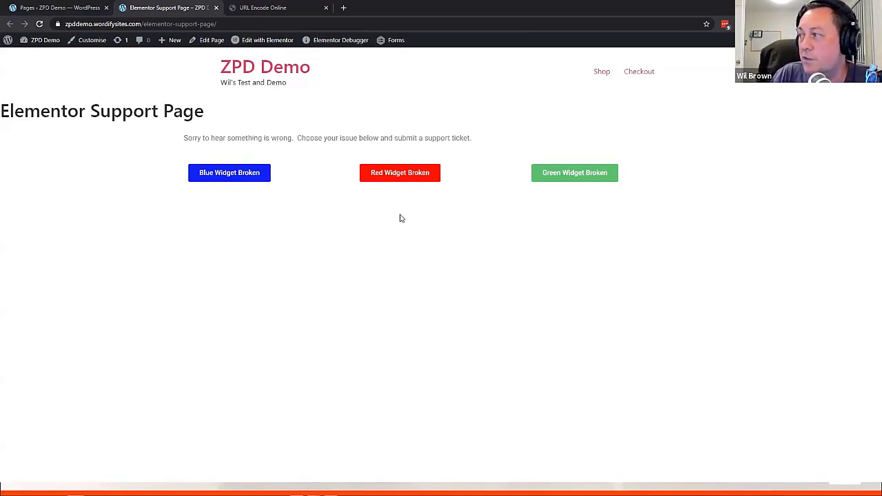
{"action": "left_click", "coordinate": [389, 178]}
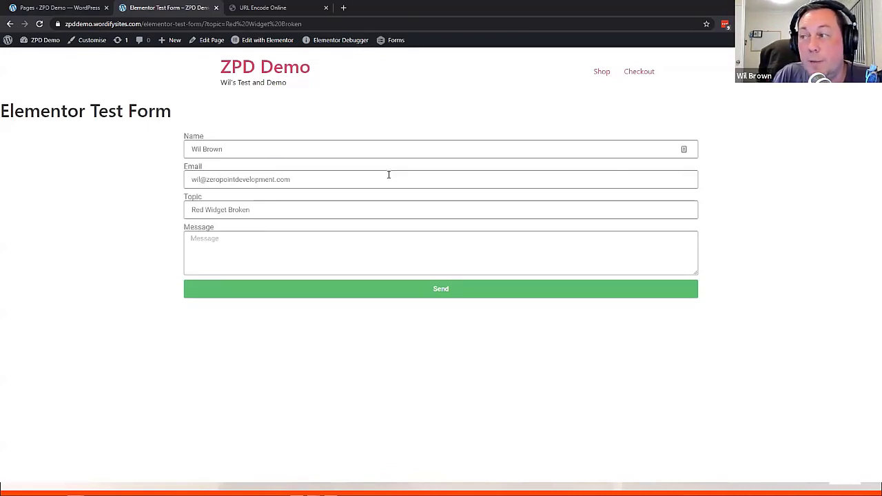
{"action": "left_click", "coordinate": [236, 147]}
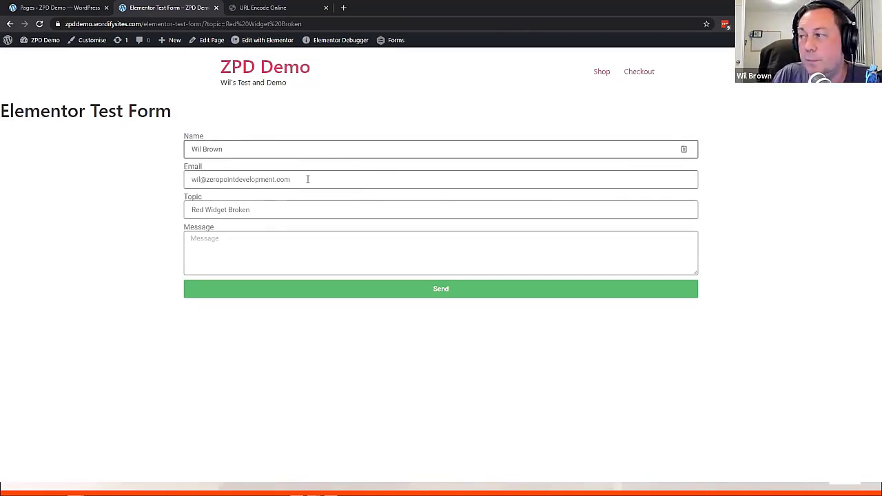
{"action": "left_click", "coordinate": [271, 208]}
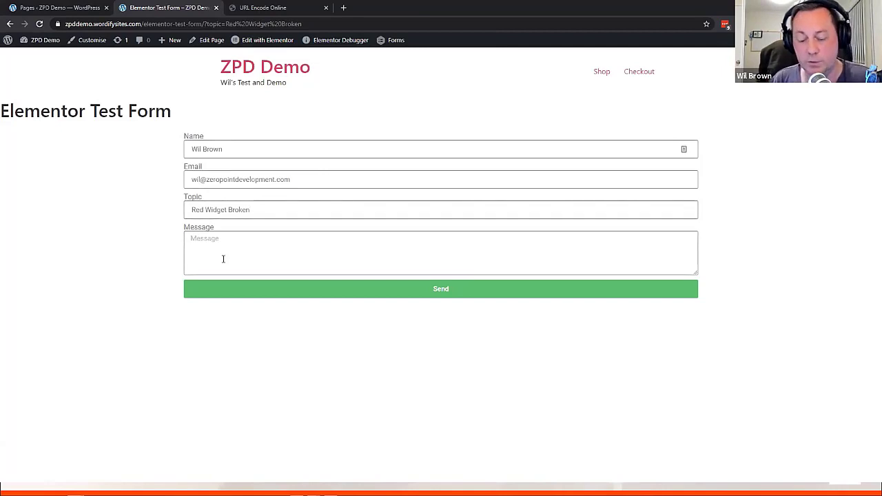
{"action": "type", "text": "Grrr "}
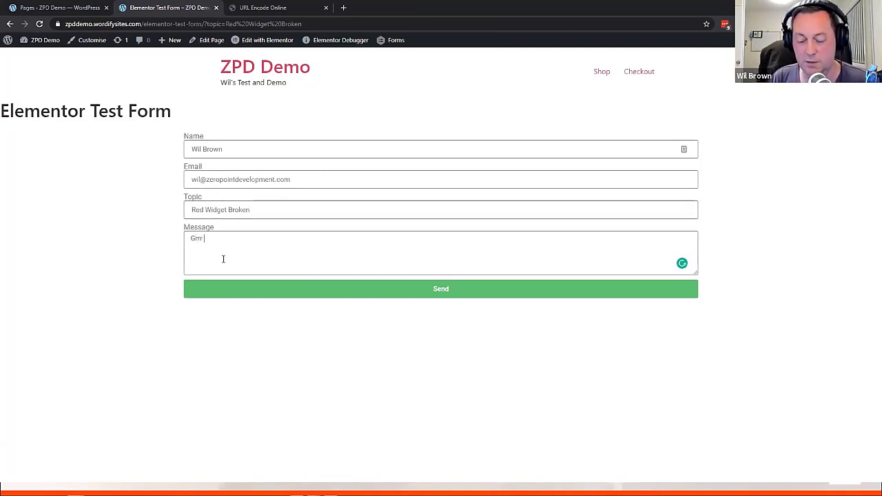
{"action": "type", "text": "fix it now!!!!!"}
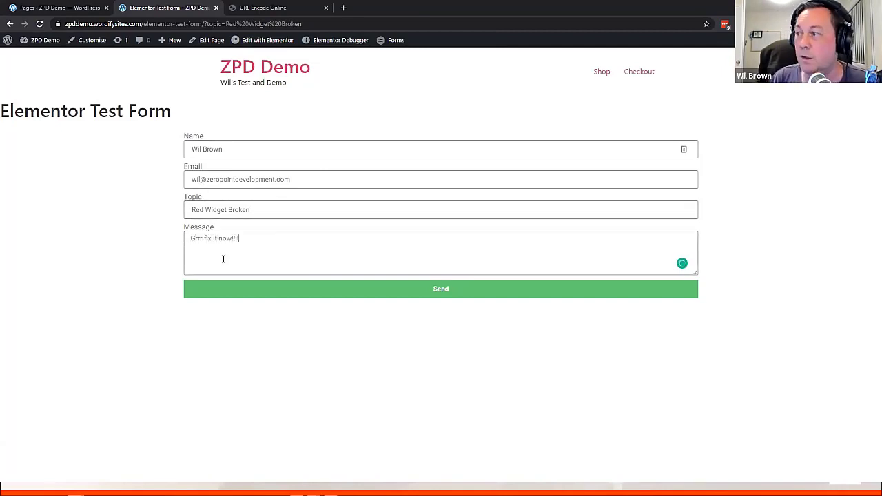
{"action": "left_click", "coordinate": [447, 288]}
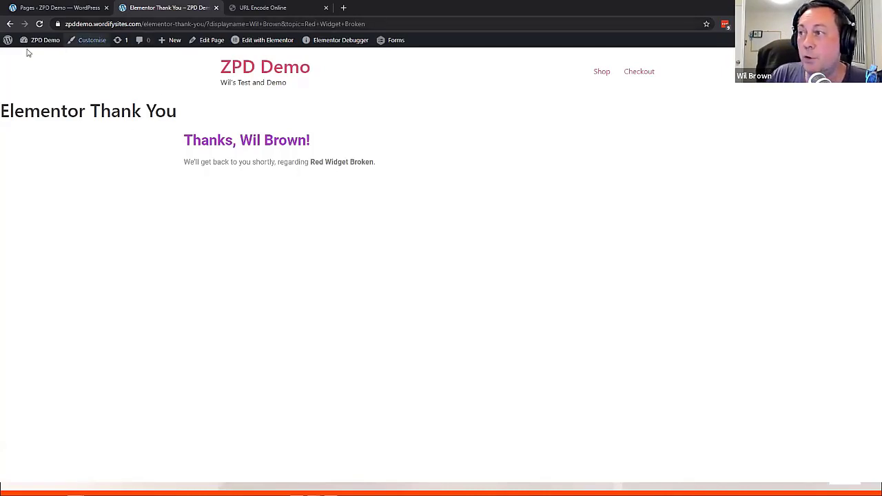
Return to the support page, copy its address, load it in an incognito window, and sign in
{"action": "left_click", "coordinate": [11, 25]}
{"action": "left_click", "coordinate": [11, 24]}
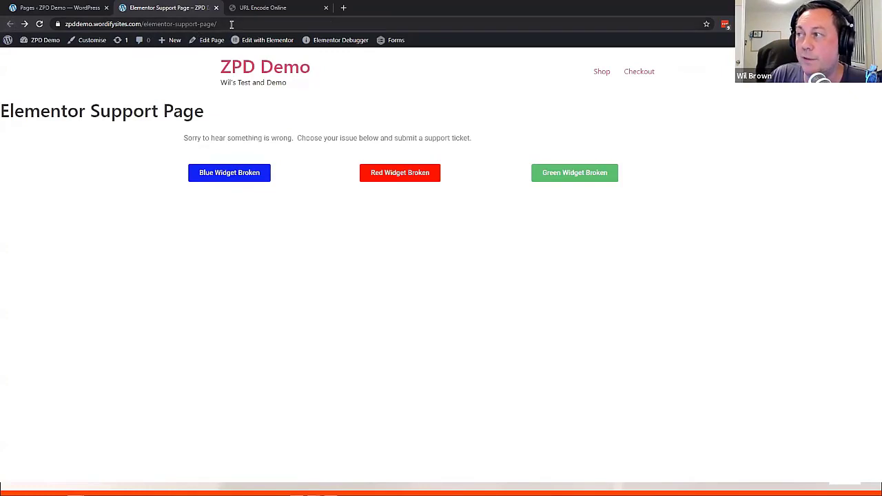
{"action": "left_click", "coordinate": [200, 24]}
{"action": "key", "text": "ctrl+c"}
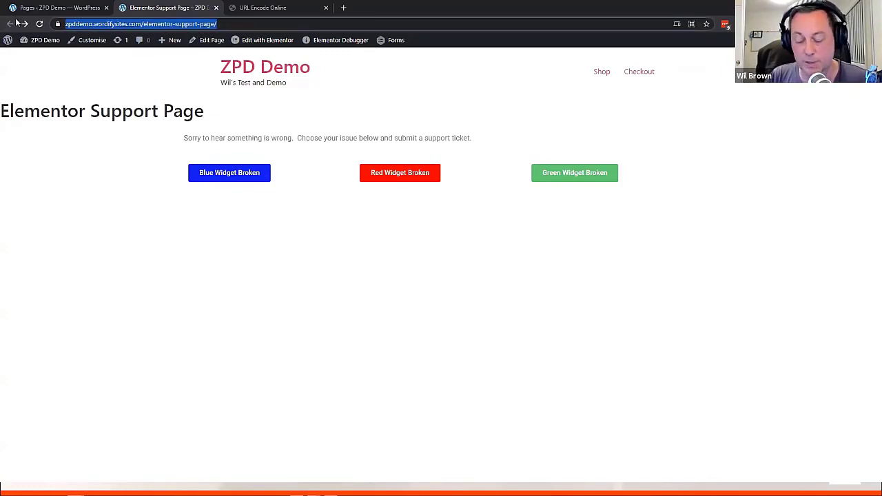
{"action": "key", "text": "ctrl+shift+n"}
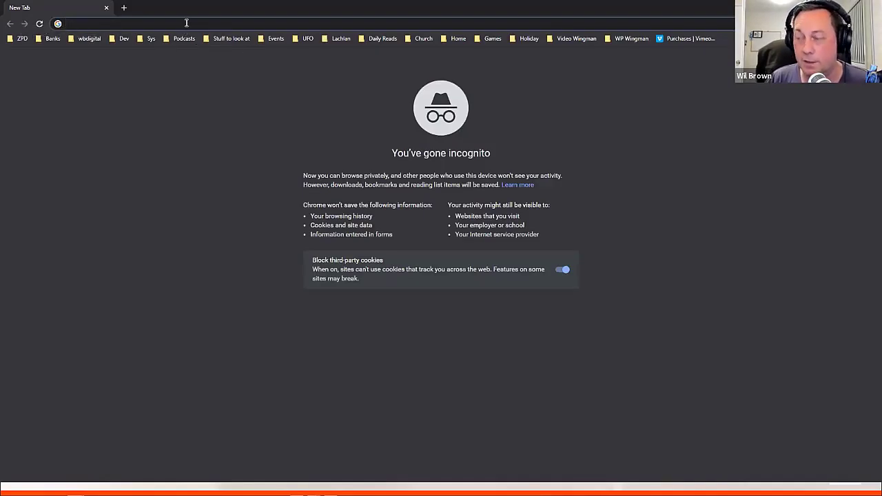
{"action": "key", "text": "ctrl+v"}
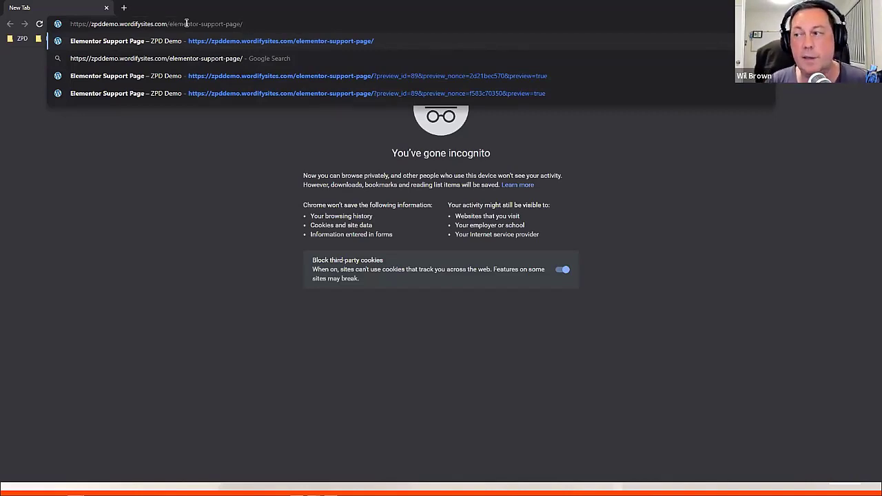
{"action": "key", "text": "Return"}
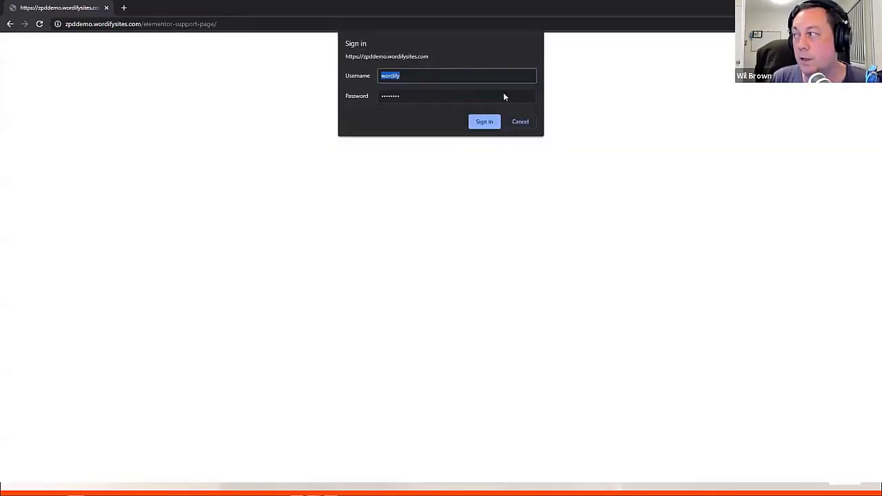
{"action": "left_click", "coordinate": [484, 121]}
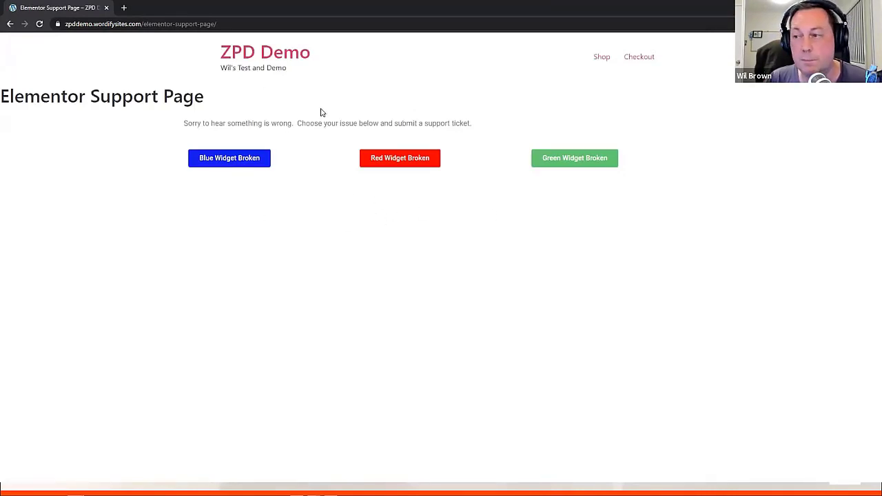
Open the Red Widget Broken form, enter a test name and e-mail, and send 'Grrr I Need this fixed!!'
{"action": "left_click", "coordinate": [395, 165]}
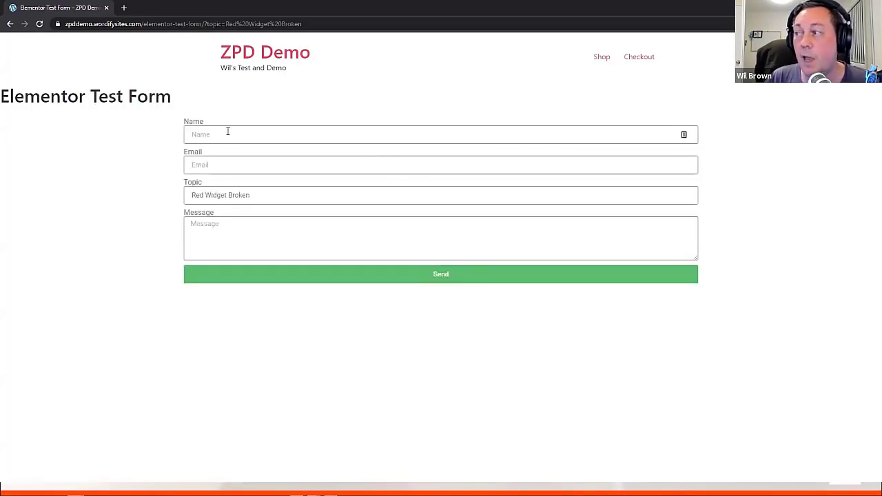
{"action": "left_click", "coordinate": [223, 163]}
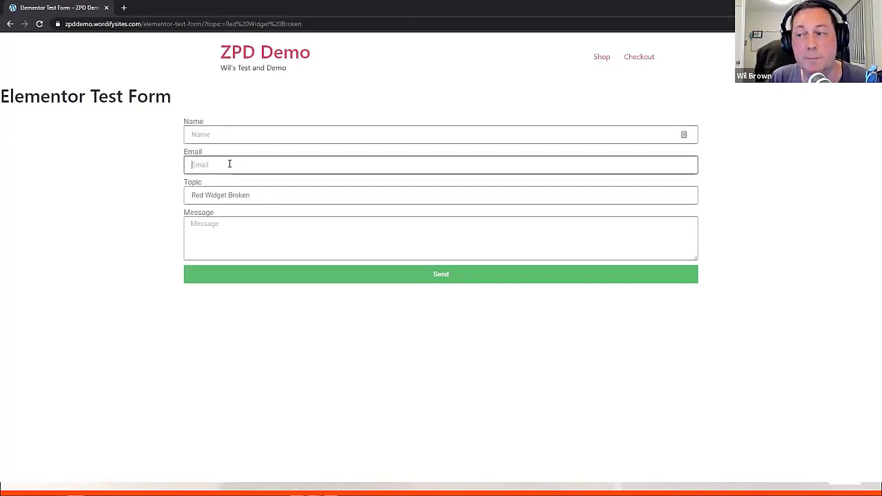
{"action": "left_click", "coordinate": [221, 133]}
{"action": "type", "text": "Bob Bobbley"}
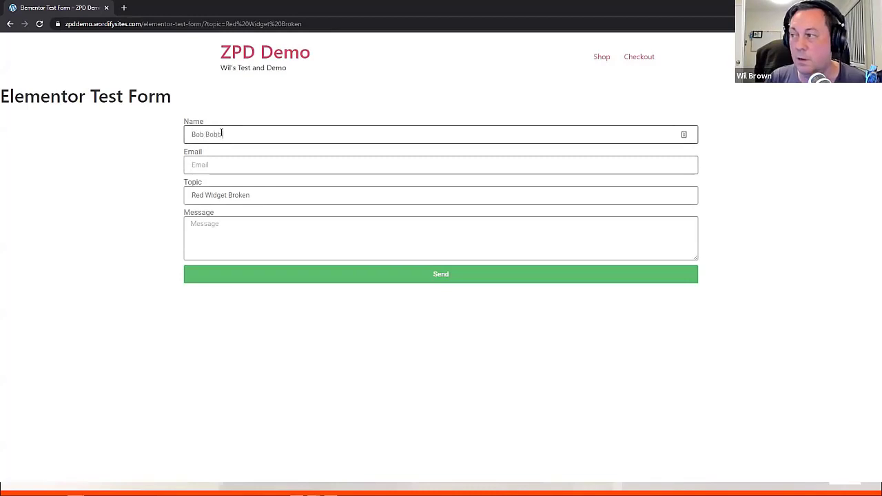
{"action": "left_click", "coordinate": [208, 163]}
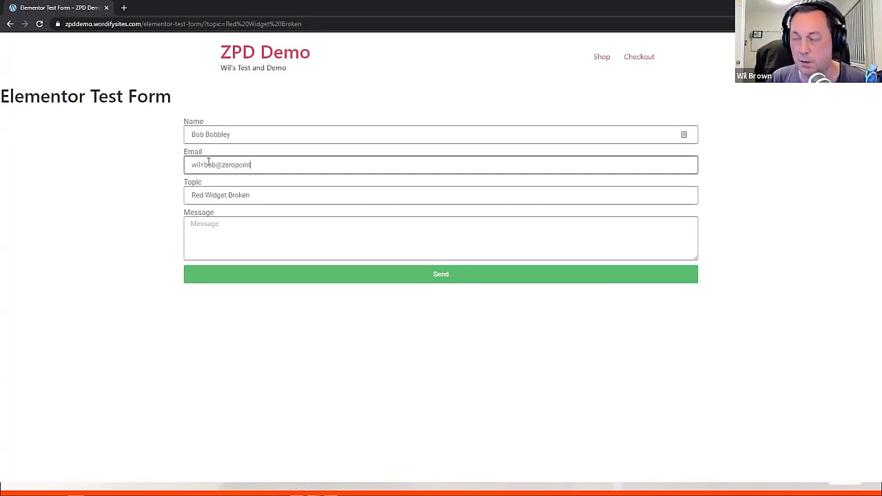
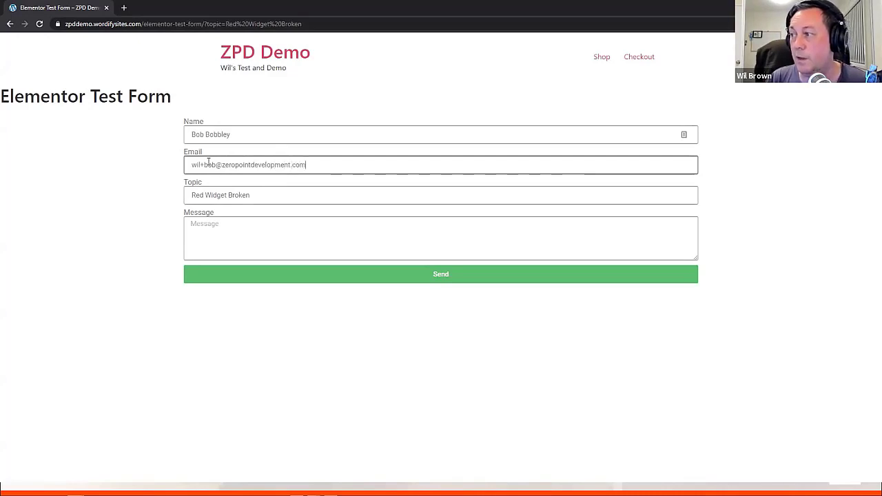
{"action": "key", "text": "Tab"}
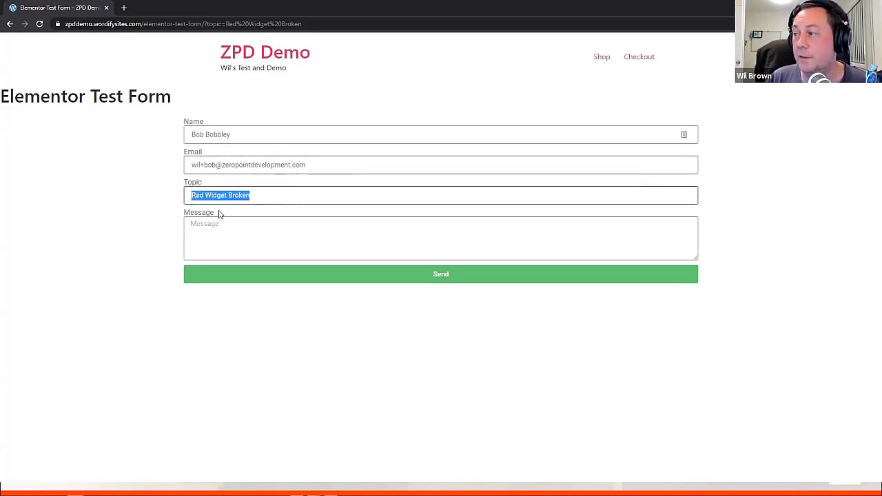
{"action": "left_click", "coordinate": [206, 234]}
{"action": "type", "text": "Grrr"}
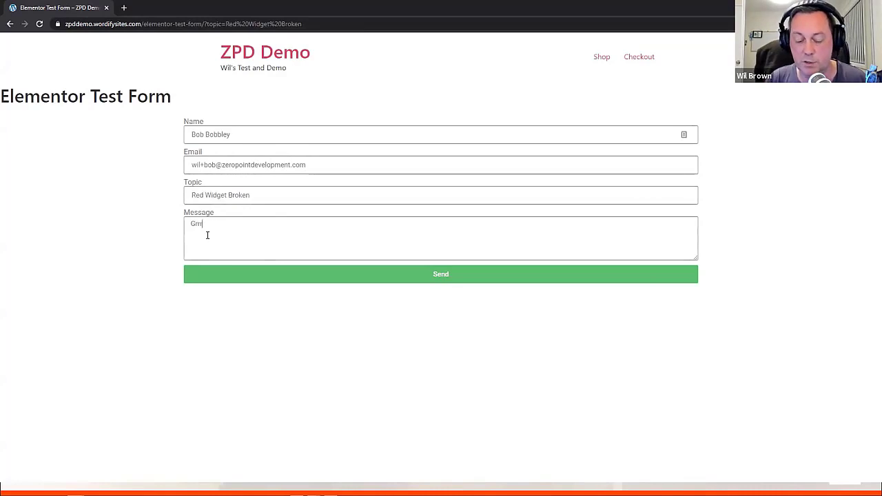
{"action": "type", "text": " I Need this fixed!!!"}
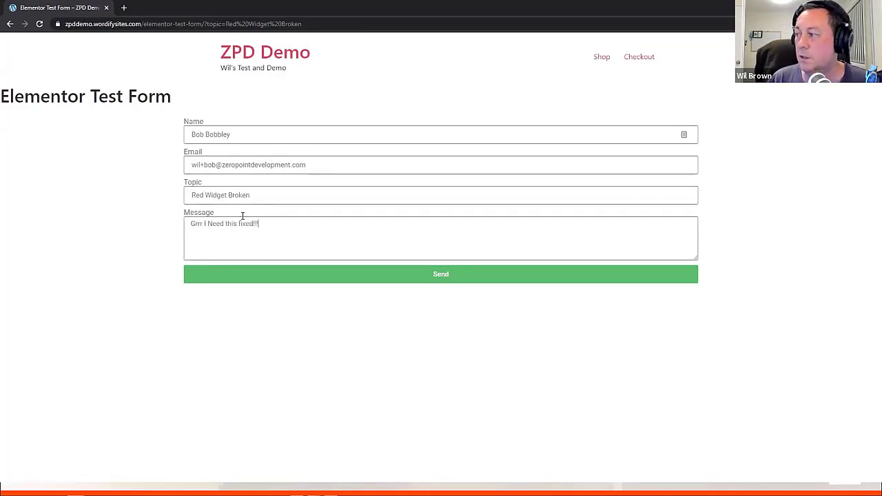
{"action": "left_click", "coordinate": [451, 278]}
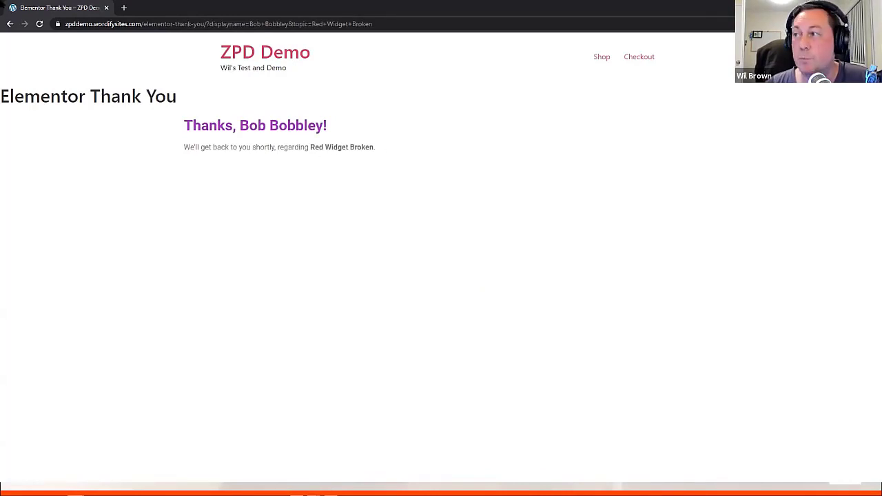
Return to the Support Page and confirm the Blue Widget Broken form prefills its topic
{"action": "right_click", "coordinate": [10, 24]}
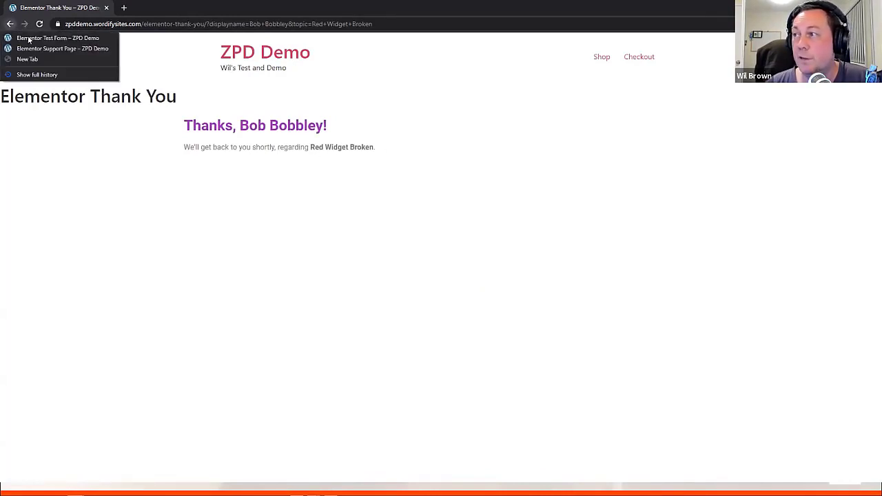
{"action": "left_click", "coordinate": [41, 49]}
{"action": "left_click", "coordinate": [233, 162]}
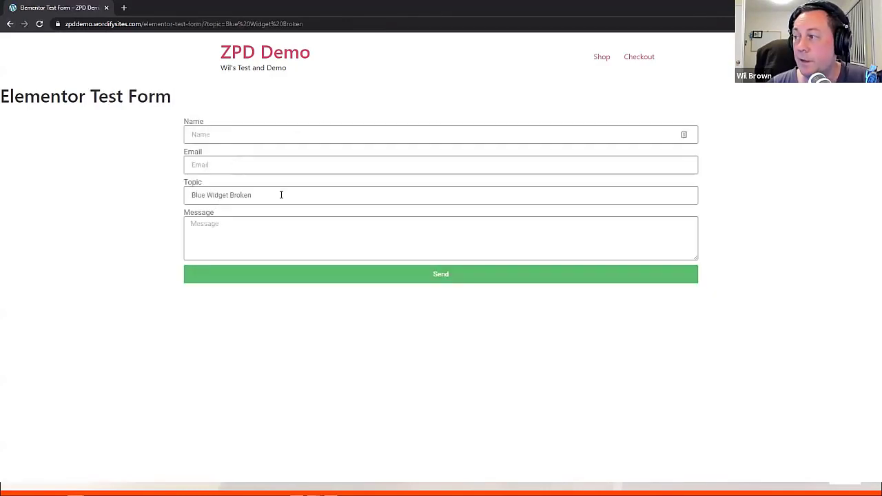
{"action": "left_click_drag", "start_coordinate": [282, 195], "coordinate": [169, 195]}
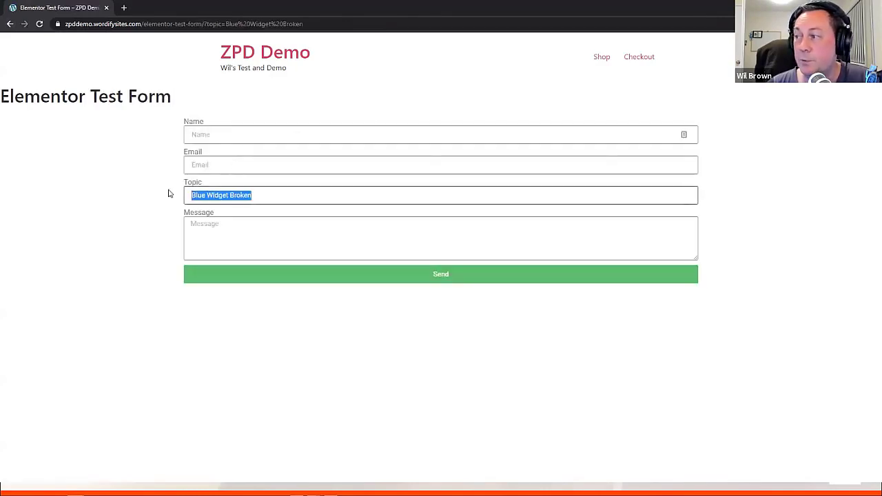
{"action": "left_click", "coordinate": [10, 25]}
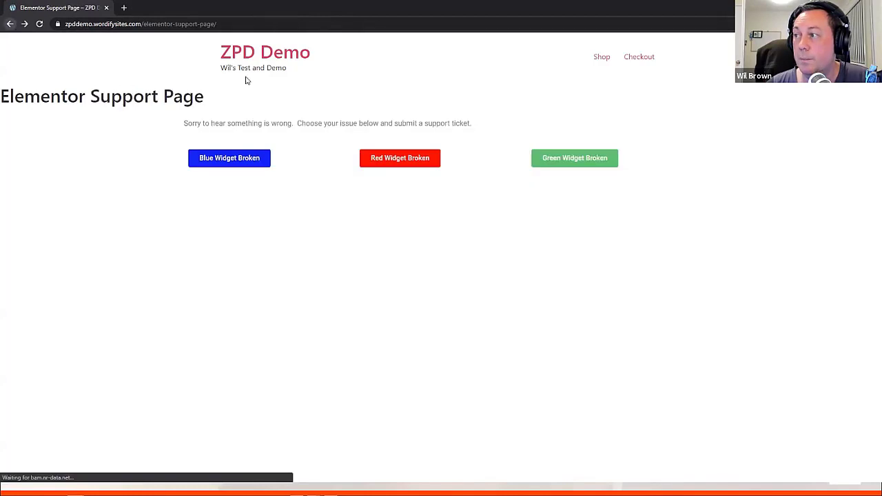
Confirm the Green Widget Broken form shows its prefilled topic, then close the form window
{"action": "left_click", "coordinate": [586, 164]}
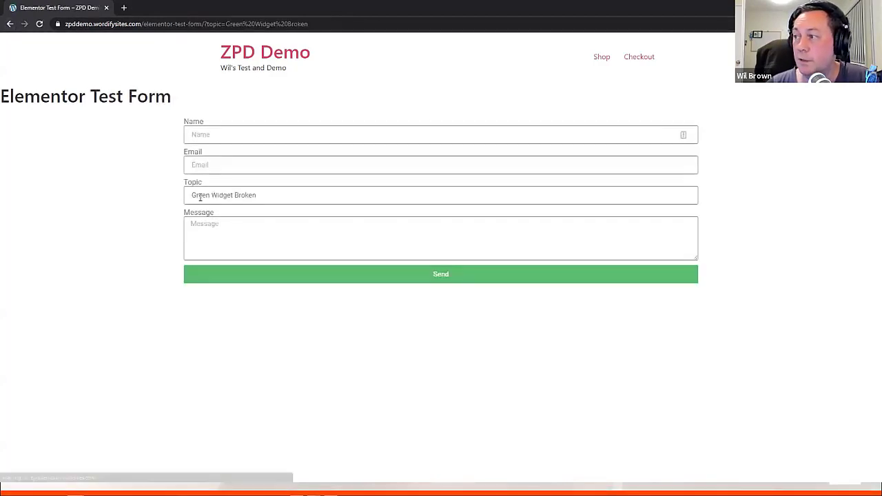
{"action": "triple_click", "coordinate": [263, 195]}
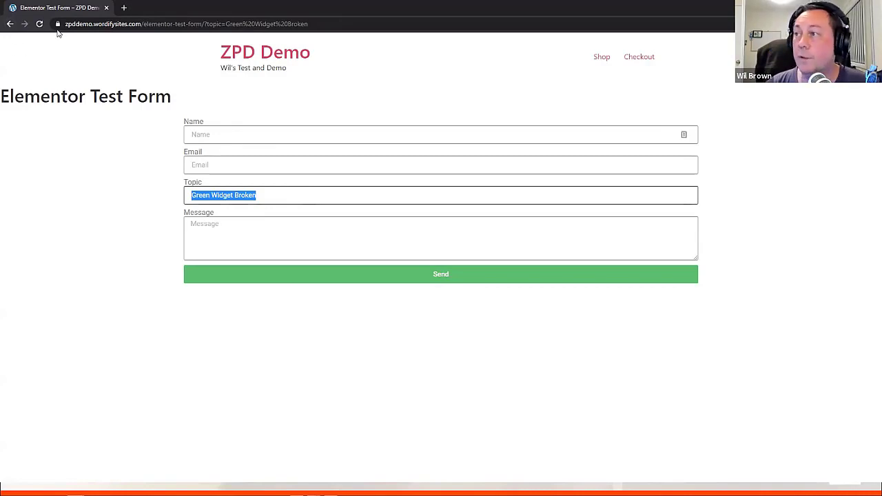
{"action": "left_click", "coordinate": [106, 7]}
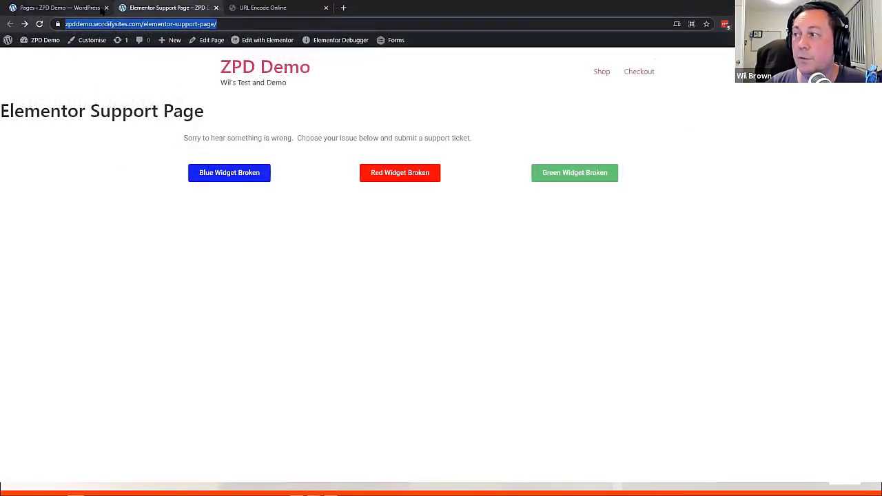
Open the Elementor Support Page in the Elementor editor in a new tab
{"action": "left_click", "coordinate": [101, 9]}
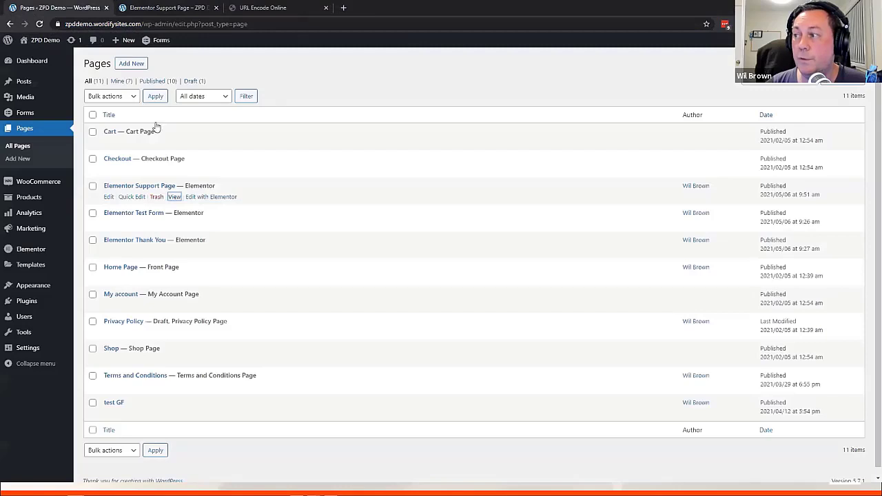
{"action": "middle_click", "coordinate": [196, 200]}
{"action": "left_click", "coordinate": [172, 8]}
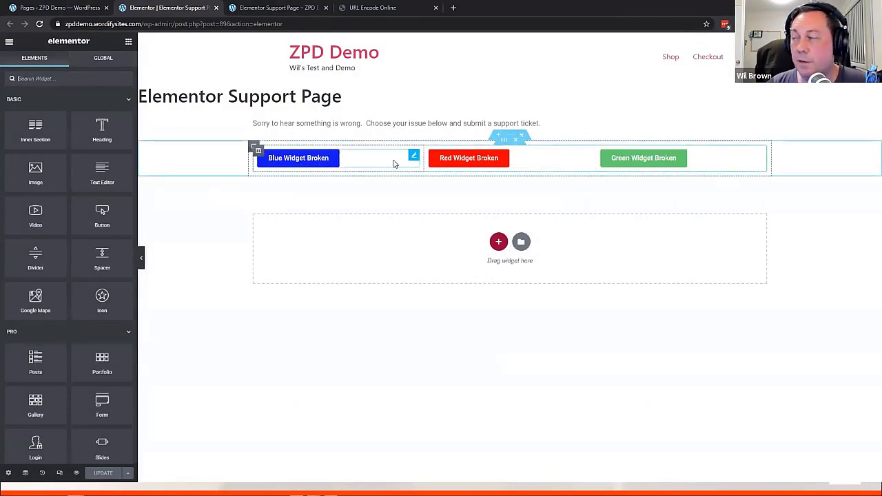
Inspect the Blue, Red and Green button settings, checking the Green link's ?topic= value, then return to Pages
{"action": "left_click", "coordinate": [314, 159]}
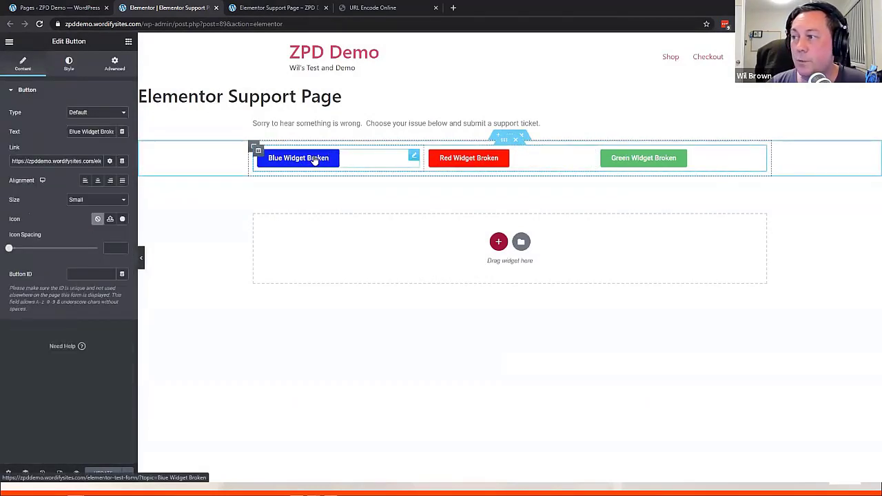
{"action": "left_click", "coordinate": [469, 167]}
{"action": "left_click", "coordinate": [640, 167]}
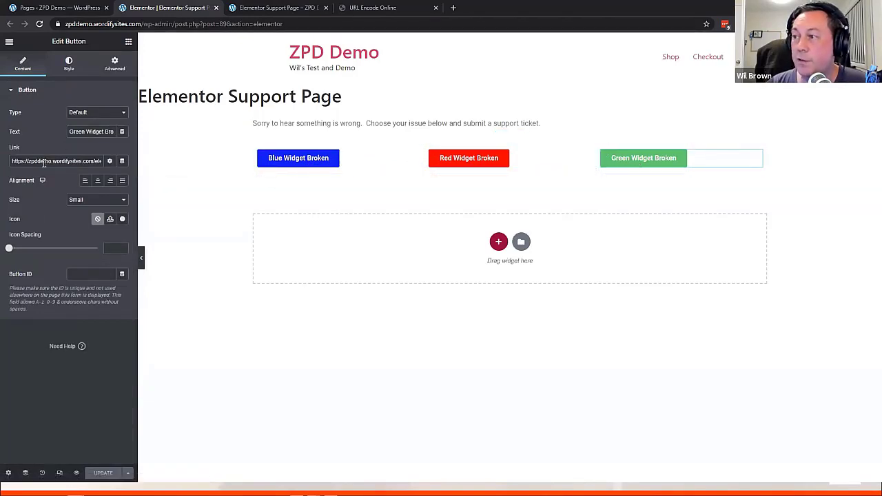
{"action": "left_click_drag", "start_coordinate": [89, 164], "coordinate": [137, 166]}
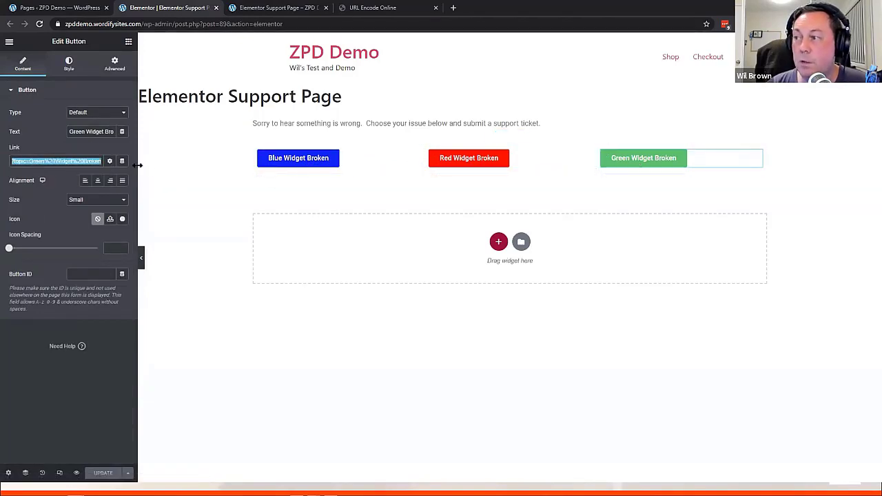
{"action": "left_click", "coordinate": [60, 164]}
{"action": "left_click_drag", "start_coordinate": [27, 162], "coordinate": [103, 164]}
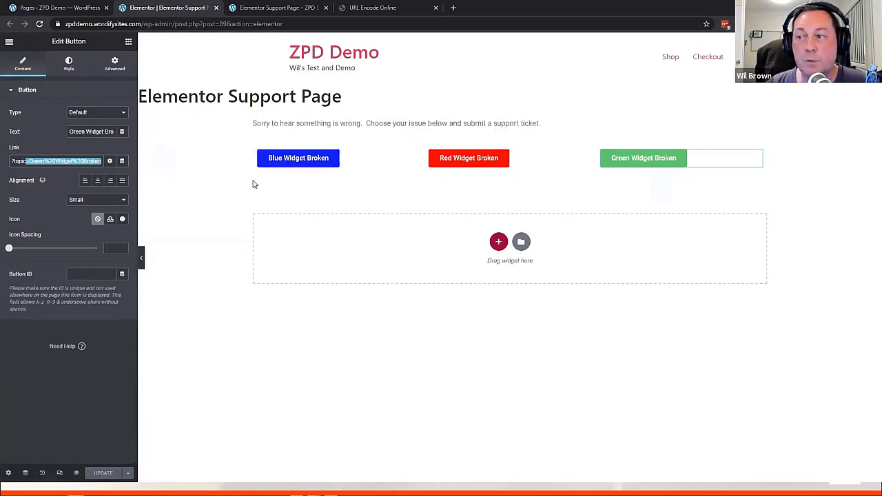
{"action": "left_click", "coordinate": [71, 7]}
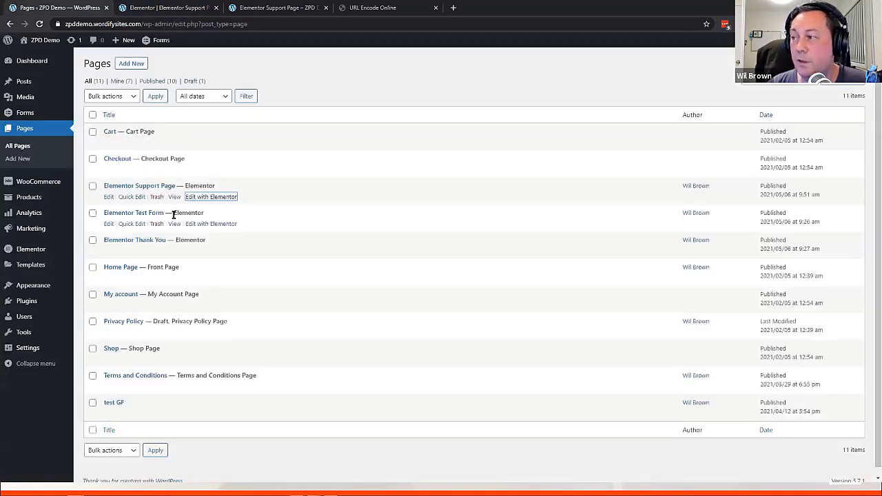
Open the Elementor Test Form in the Elementor editor and select its existing form
{"action": "middle_click", "coordinate": [210, 226]}
{"action": "left_click_drag", "start_coordinate": [375, 8], "coordinate": [171, 12]}
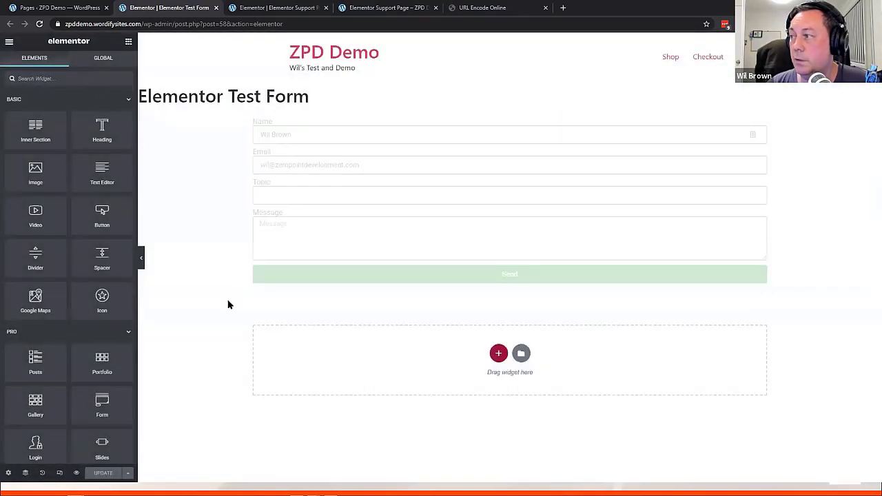
{"action": "left_click", "coordinate": [333, 136]}
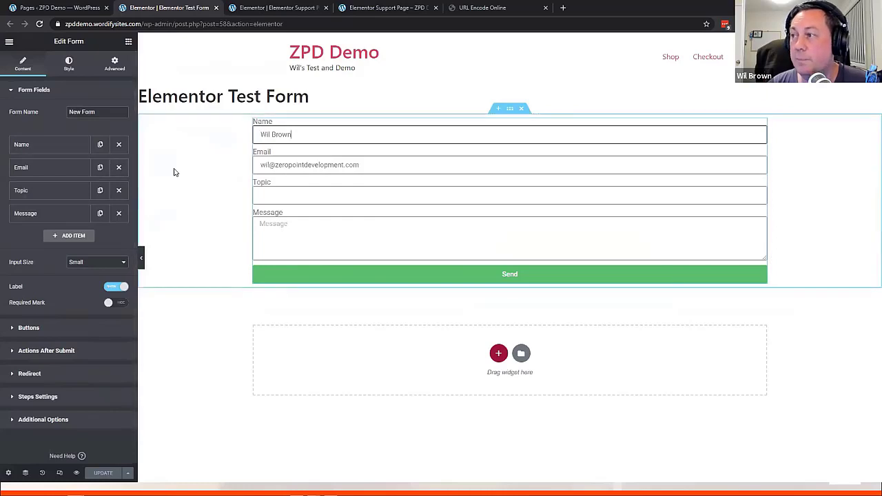
Search widgets for 'form' and drop a new Form widget into the empty section
{"action": "left_click", "coordinate": [128, 42]}
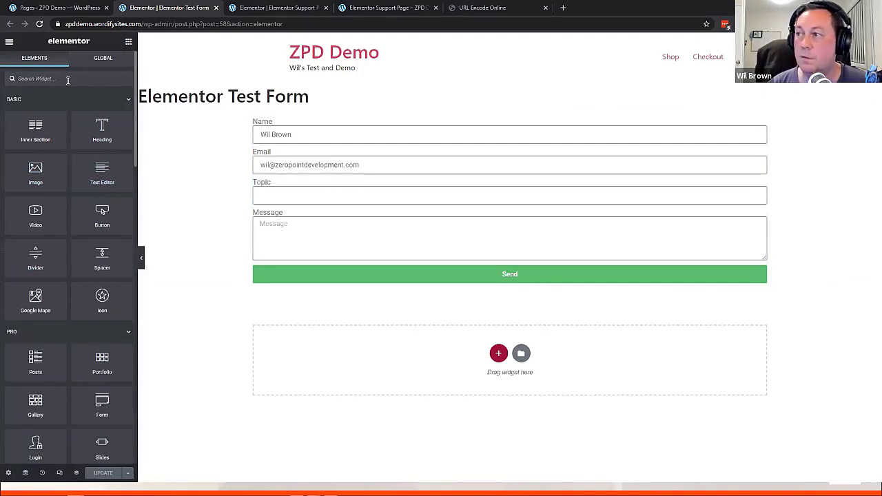
{"action": "left_click", "coordinate": [68, 79]}
{"action": "type", "text": "form"}
{"action": "left_click_drag", "start_coordinate": [102, 110], "coordinate": [380, 352]}
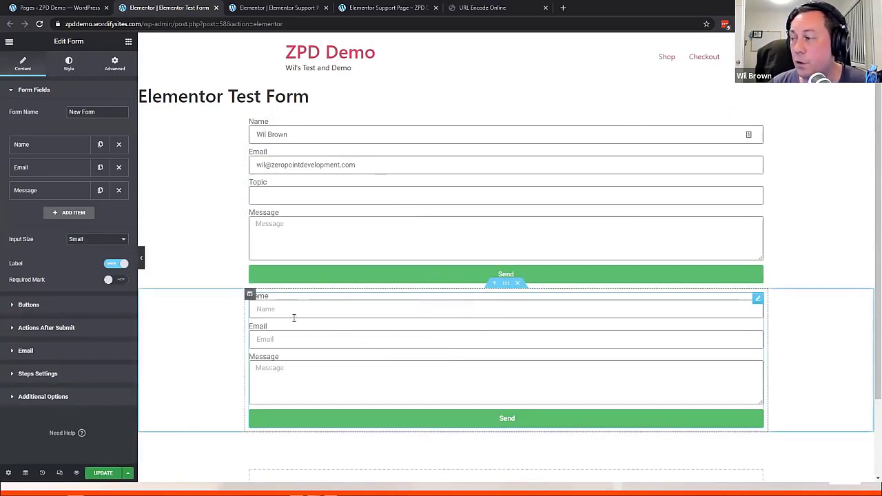
{"action": "left_click", "coordinate": [272, 339]}
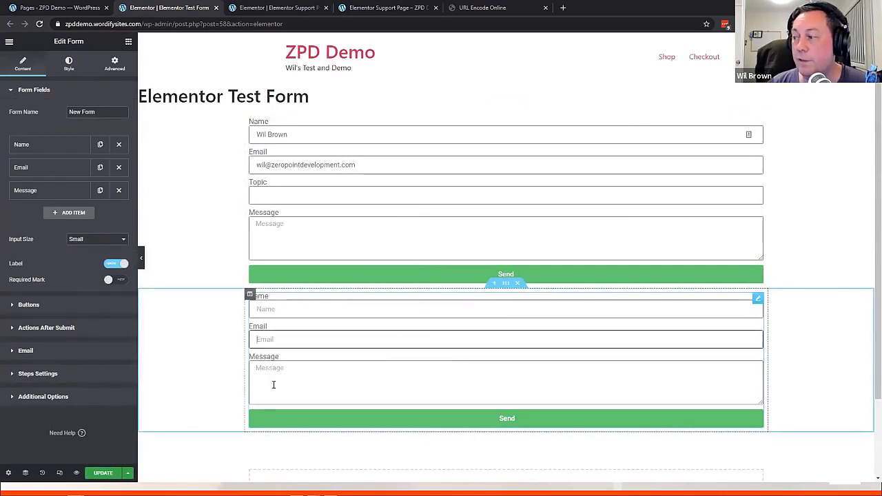
{"action": "left_click", "coordinate": [273, 385]}
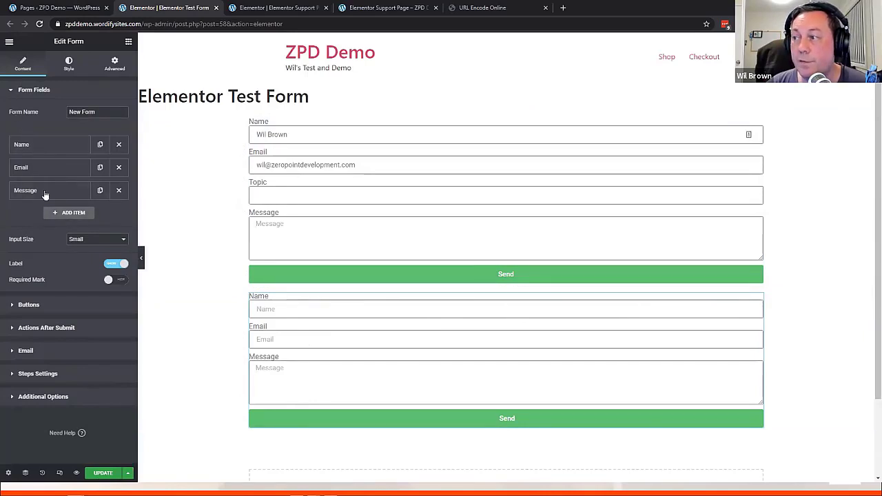
Add a 'Topic' field to the new form, move it above Message, then view the live Support Page
{"action": "left_click", "coordinate": [69, 213]}
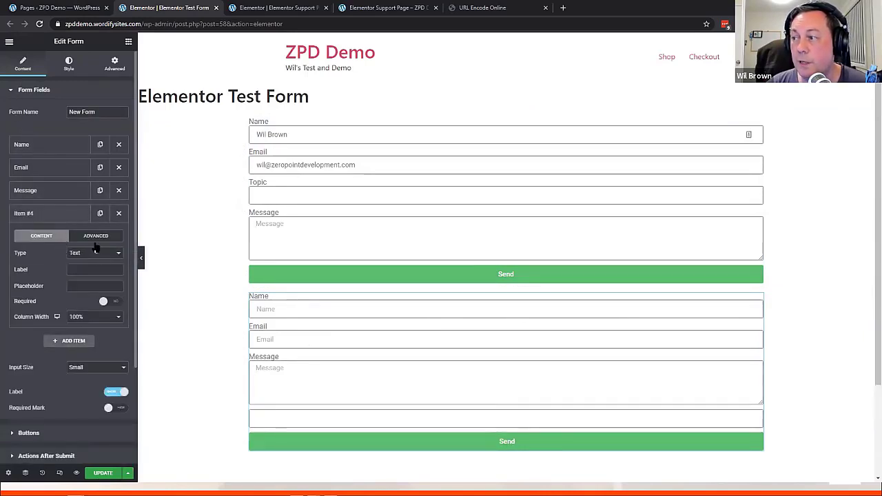
{"action": "type", "text": "Topic"}
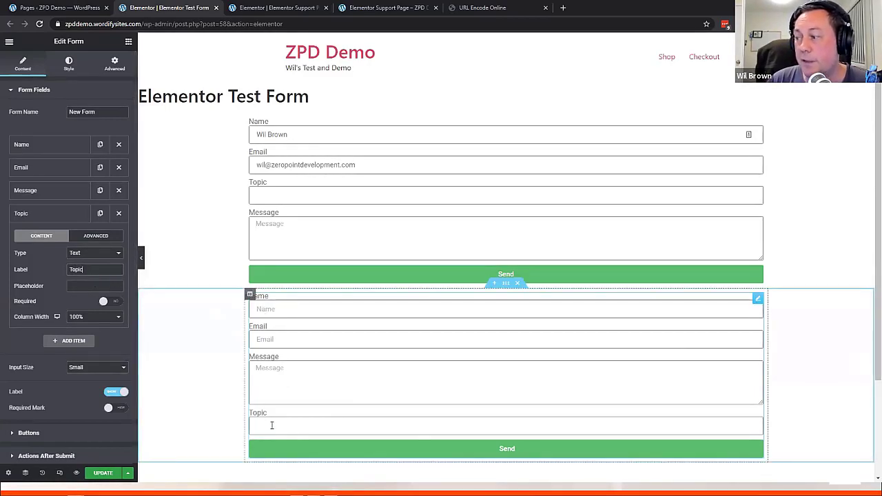
{"action": "left_click_drag", "start_coordinate": [54, 211], "coordinate": [54, 196]}
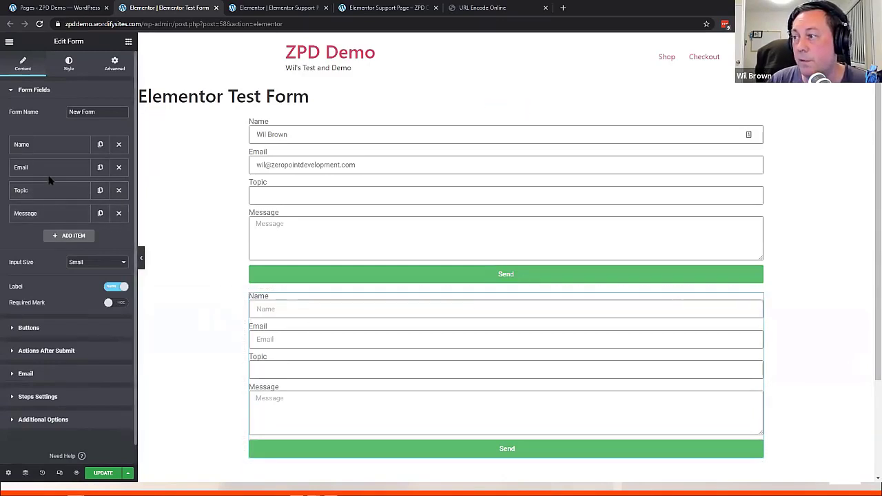
{"action": "left_click", "coordinate": [59, 195]}
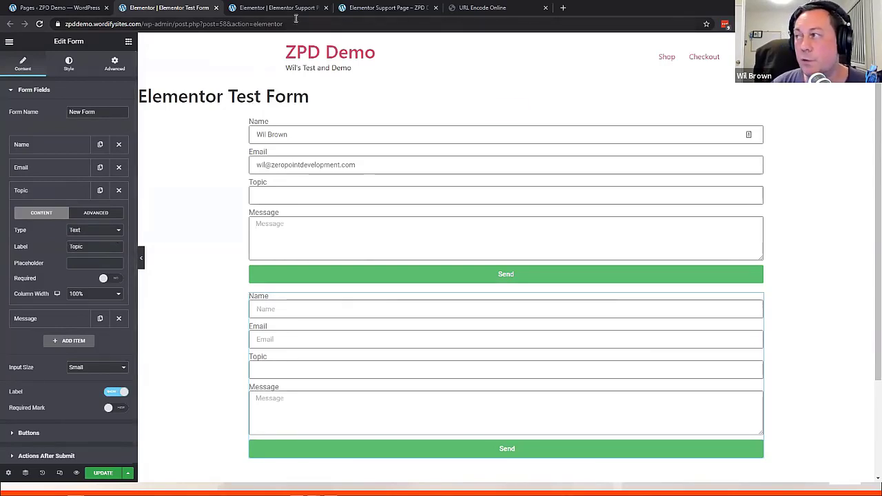
{"action": "left_click", "coordinate": [387, 8]}
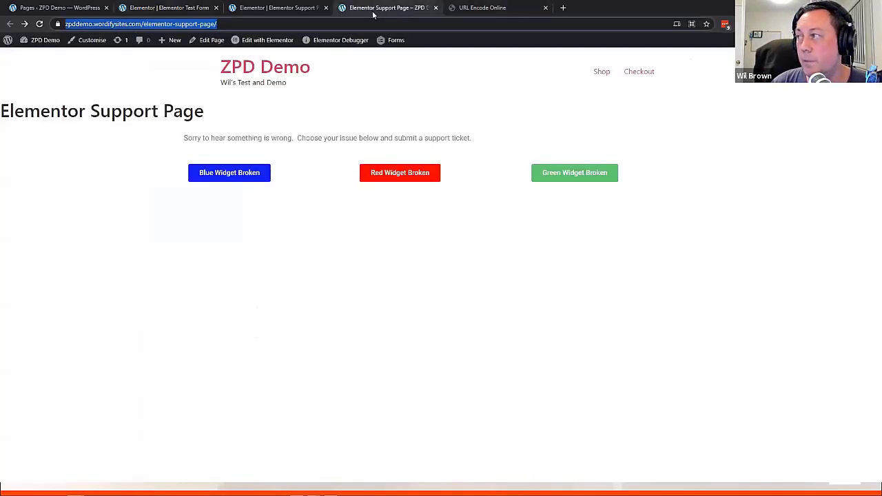
Open the Red Widget Broken form and inspect the %20-encoded topic in its URL, then view the URL Encode Online tab
{"action": "left_click", "coordinate": [392, 171]}
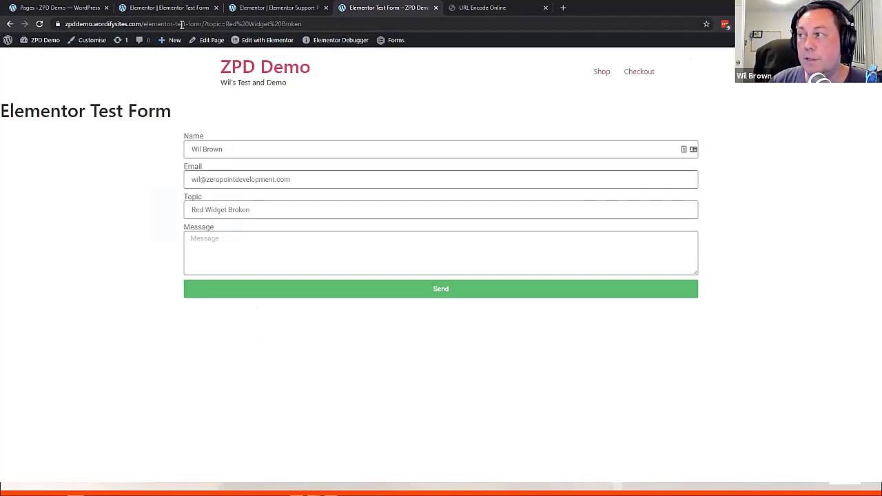
{"action": "left_click", "coordinate": [235, 24]}
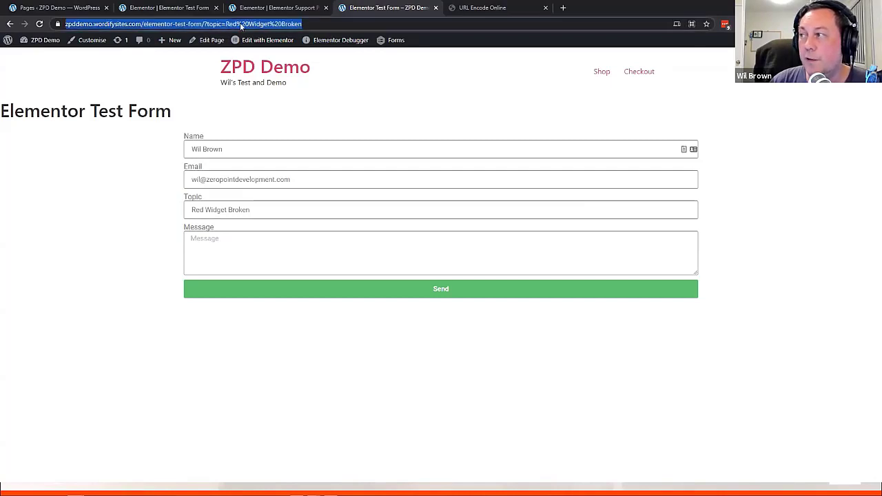
{"action": "left_click", "coordinate": [307, 24]}
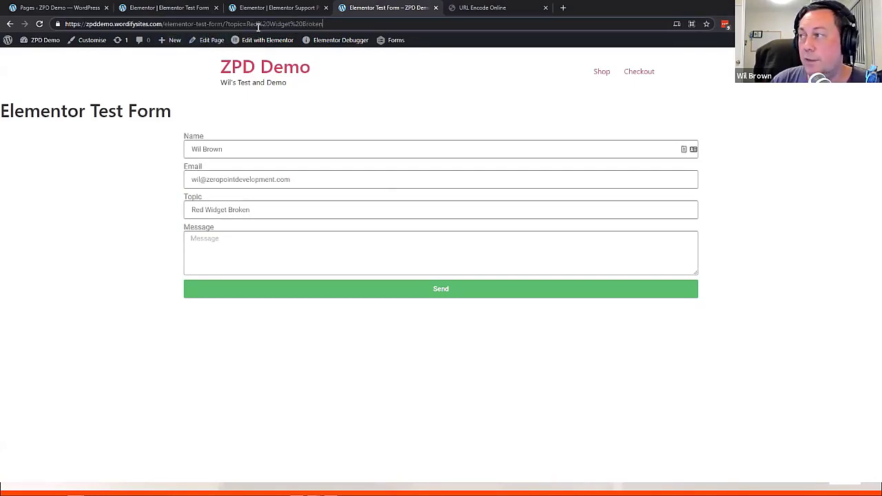
{"action": "left_click_drag", "start_coordinate": [258, 25], "coordinate": [278, 25]}
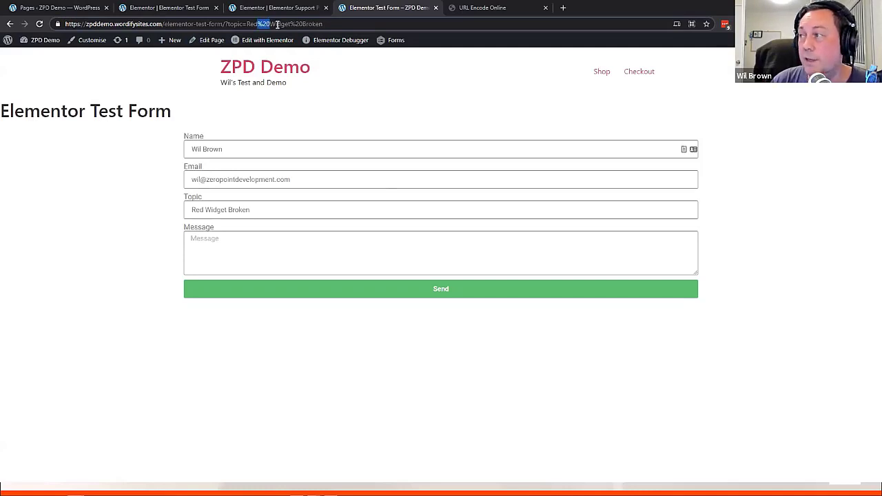
{"action": "mouse_move", "coordinate": [305, 40]}
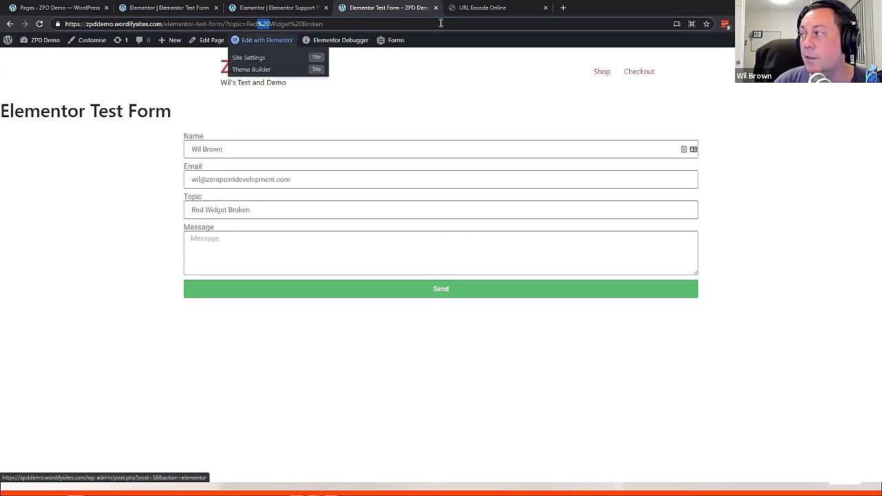
{"action": "left_click", "coordinate": [477, 8]}
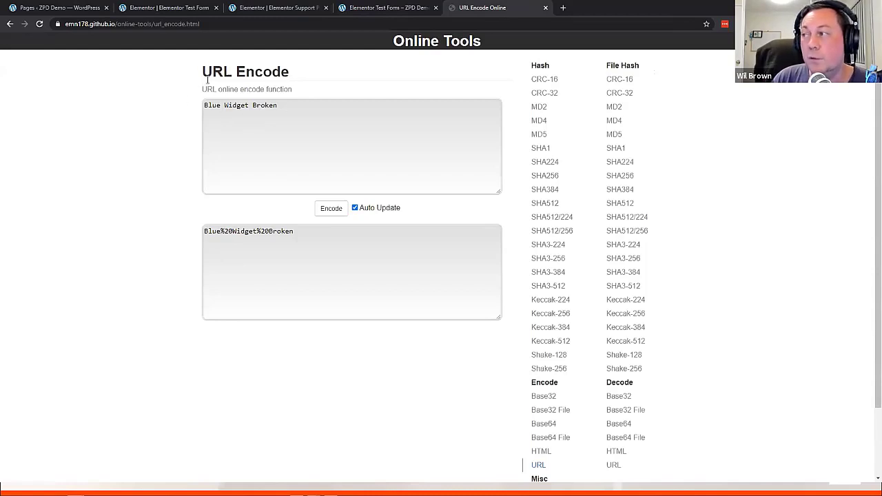
Encode 'Blue Widget Broken' in URL Encode Online and select the Blue%20Widget%20Broken output
{"action": "left_click_drag", "start_coordinate": [298, 111], "coordinate": [193, 117]}
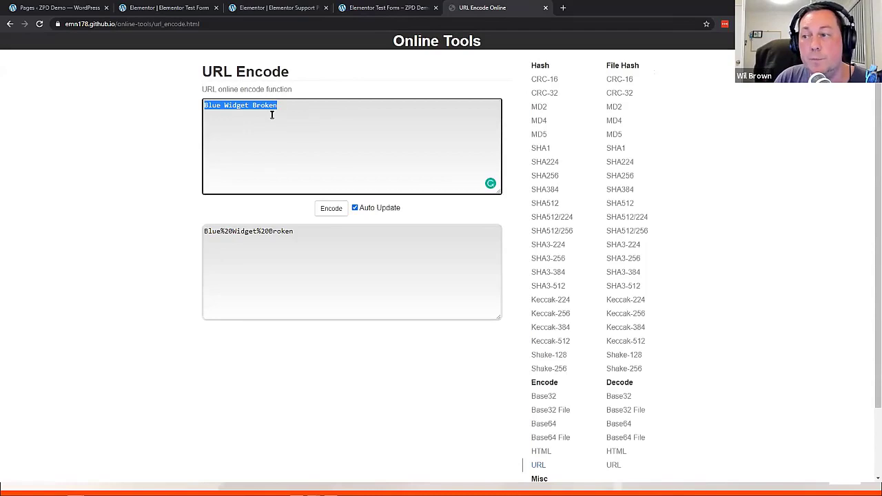
{"action": "left_click_drag", "start_coordinate": [281, 110], "coordinate": [147, 110]}
{"action": "type", "text": "Blue Wi"}
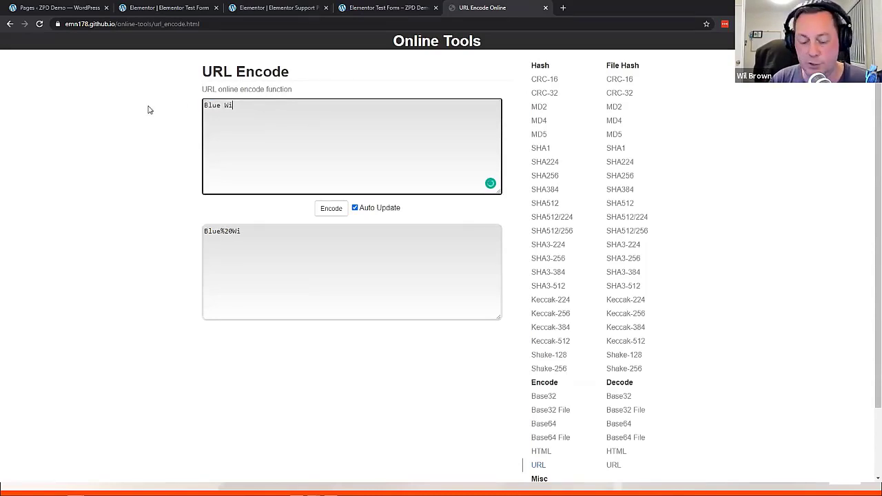
{"action": "type", "text": "dget Broken"}
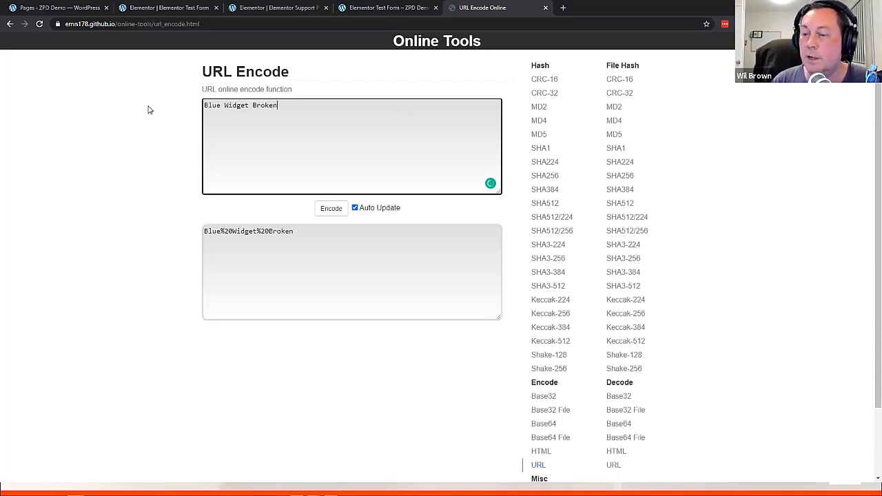
{"action": "left_click_drag", "start_coordinate": [301, 232], "coordinate": [159, 232]}
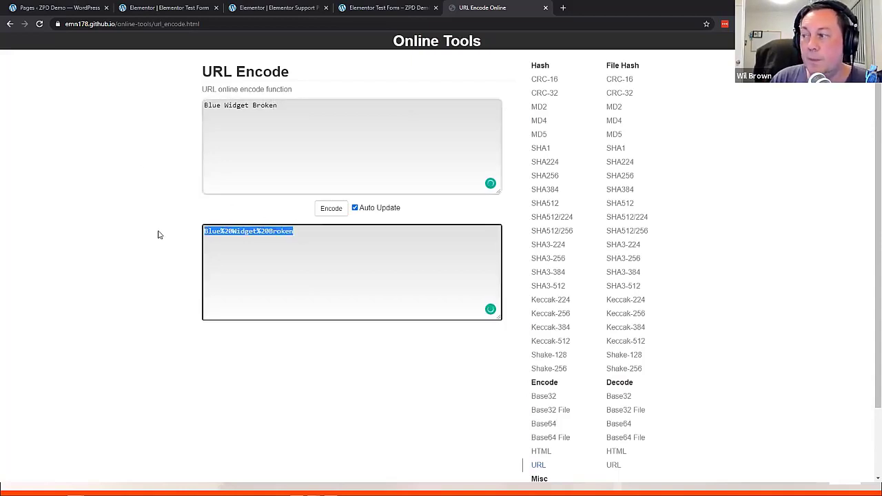
{"action": "left_click", "coordinate": [222, 231]}
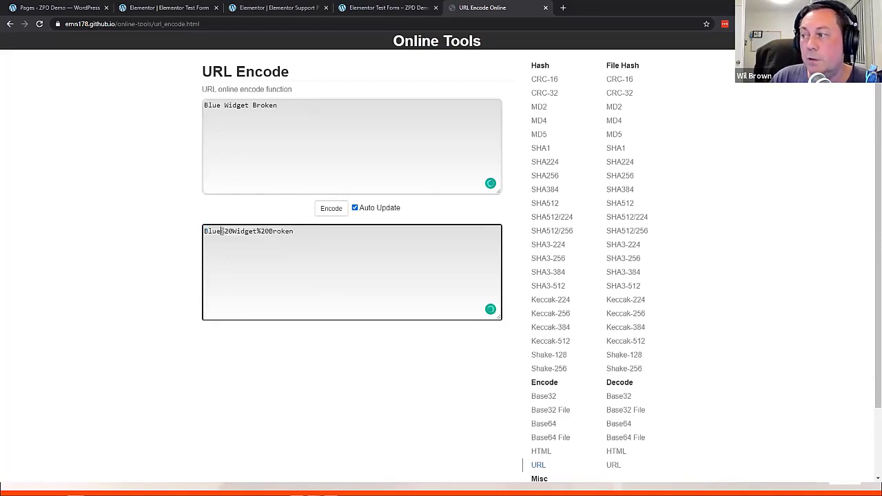
{"action": "left_click", "coordinate": [223, 107]}
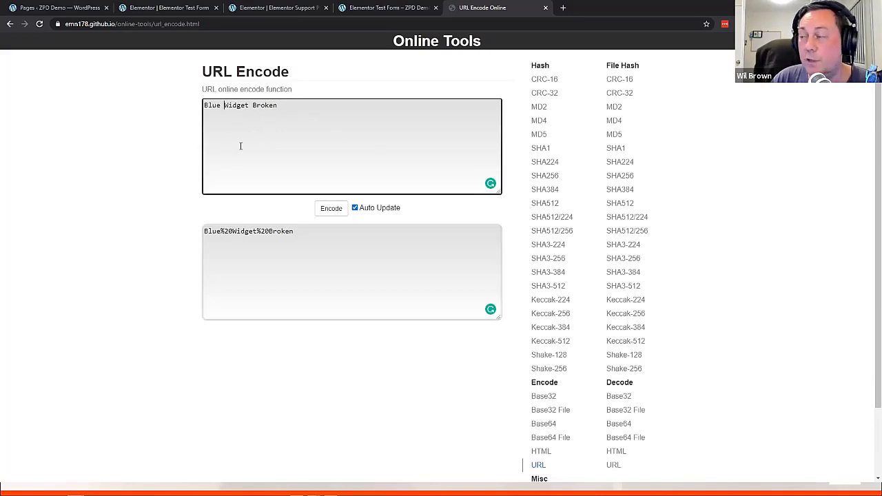
{"action": "left_click", "coordinate": [305, 251]}
{"action": "key", "text": "ctrl+a"}
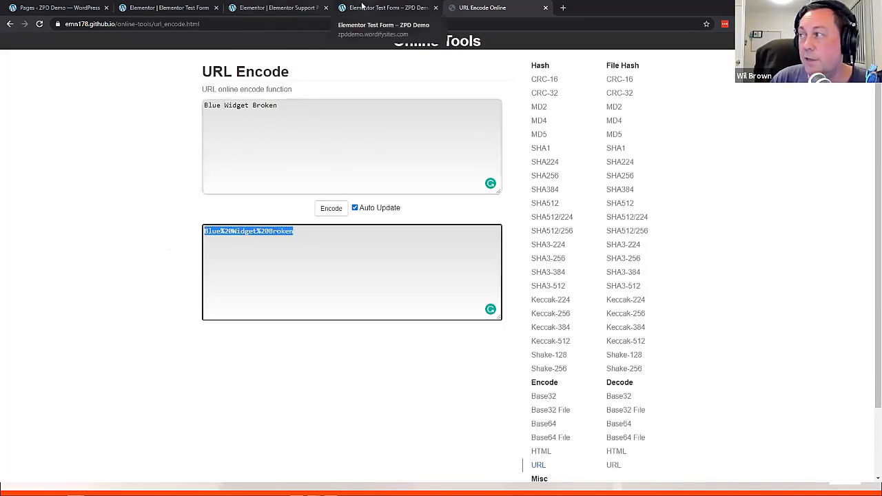
Compare it with the Red%20Widget%20Broken topic in the test form's address, then return to Elementor
{"action": "left_click", "coordinate": [386, 7]}
{"action": "left_click_drag", "start_coordinate": [322, 24], "coordinate": [252, 24]}
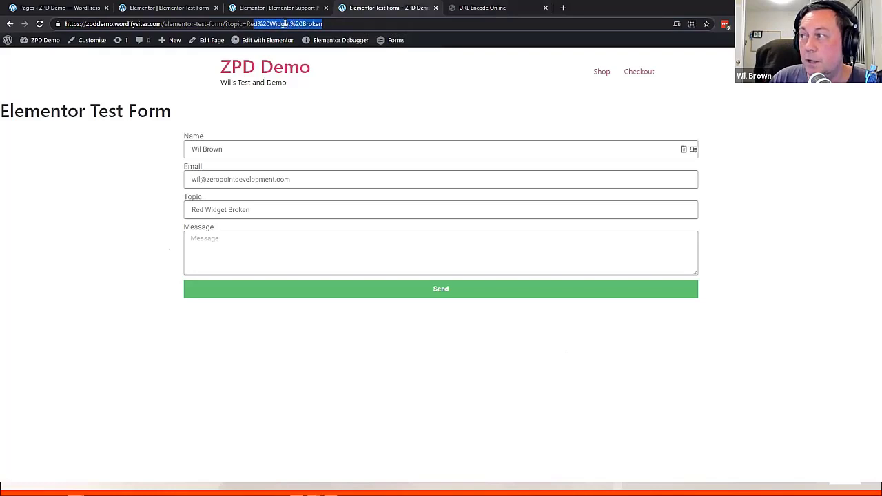
{"action": "left_click_drag", "start_coordinate": [324, 24], "coordinate": [253, 26]}
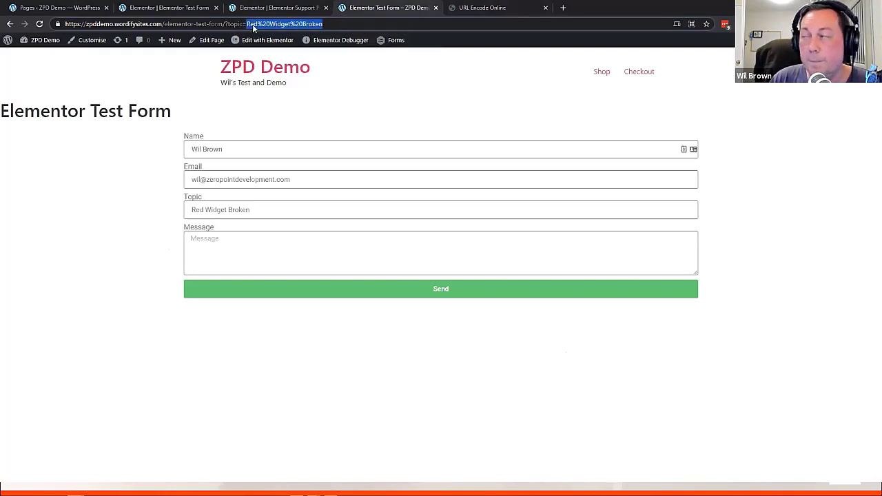
{"action": "left_click", "coordinate": [169, 7]}
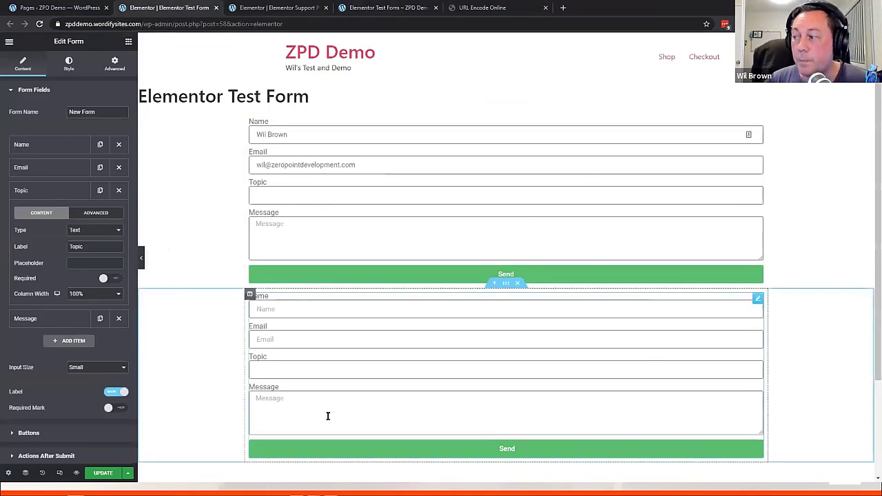
Select the form's Topic field and focus its Default Value on the Advanced tab
{"action": "left_click", "coordinate": [267, 363]}
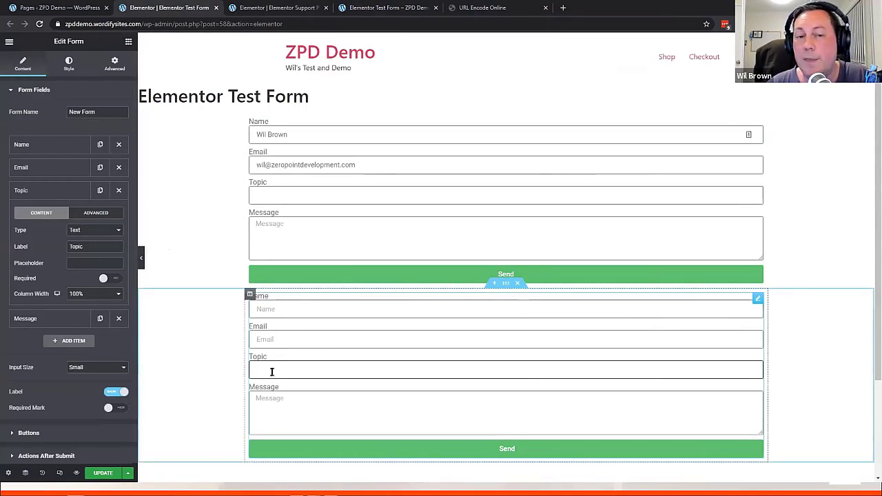
{"action": "left_click", "coordinate": [94, 214]}
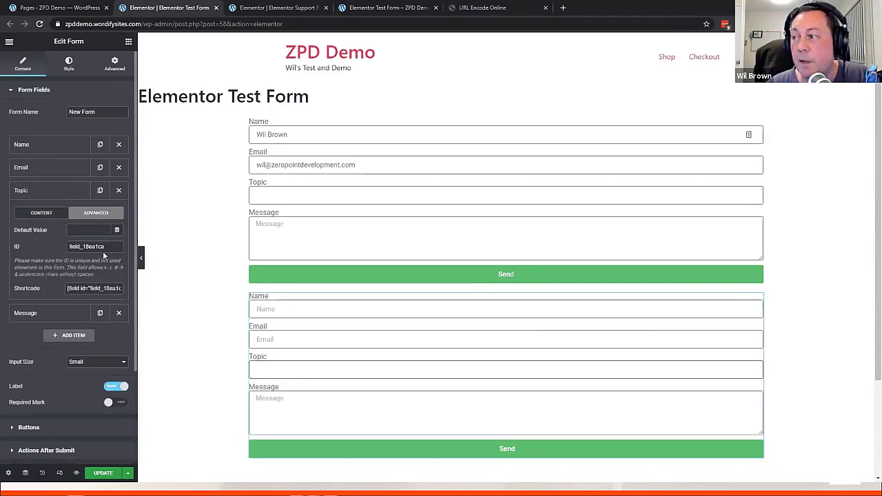
{"action": "left_click", "coordinate": [82, 228]}
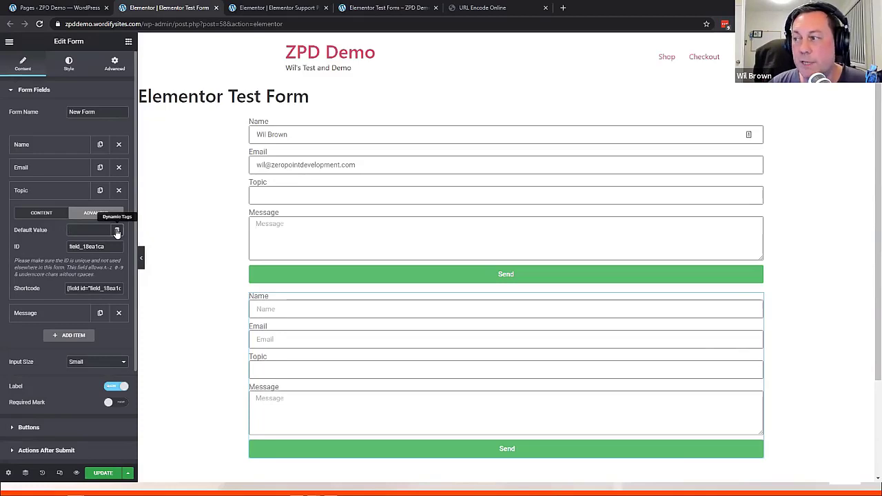
Set Topic's Default Value to a Request Parameter dynamic tag named 'topic'
{"action": "left_click", "coordinate": [117, 232]}
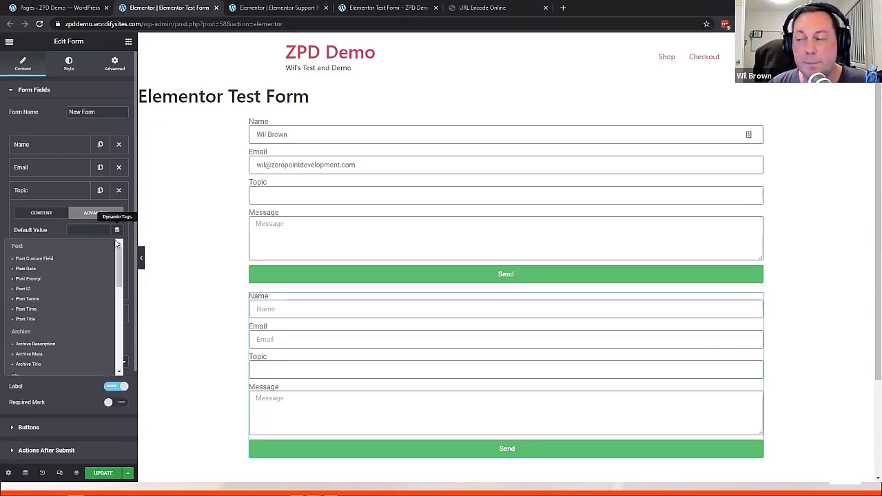
{"action": "scroll", "coordinate": [83, 265], "scroll_direction": "down", "scroll_amount": 2}
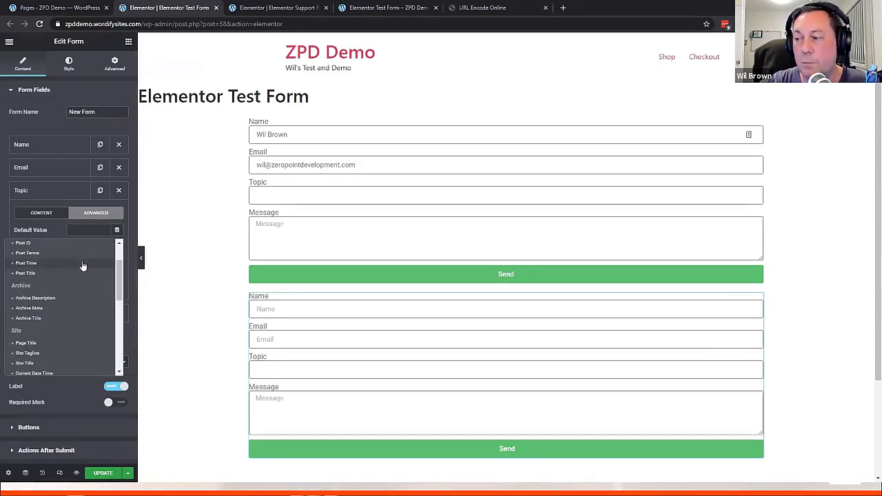
{"action": "scroll", "coordinate": [67, 327], "scroll_direction": "down", "scroll_amount": 4}
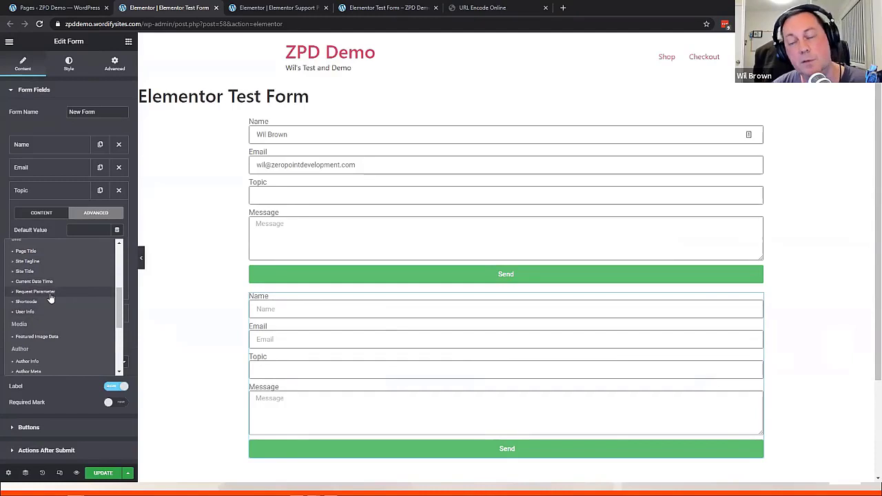
{"action": "left_click", "coordinate": [50, 292]}
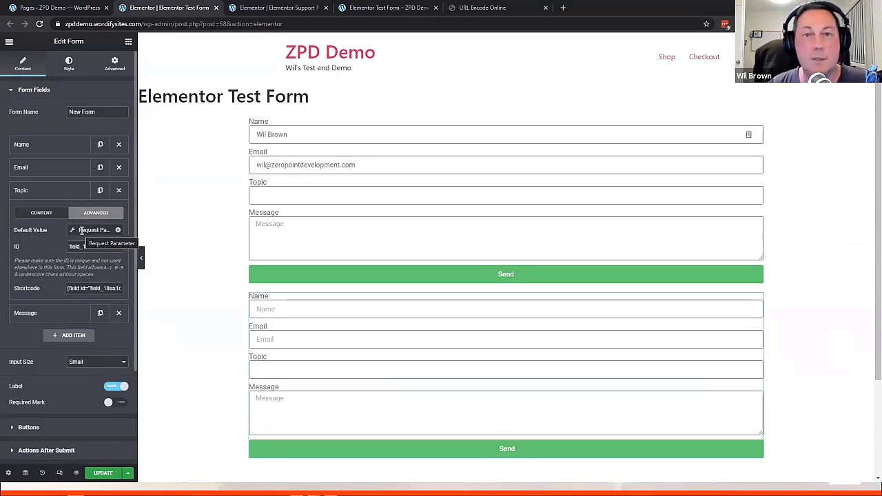
{"action": "left_click", "coordinate": [81, 230]}
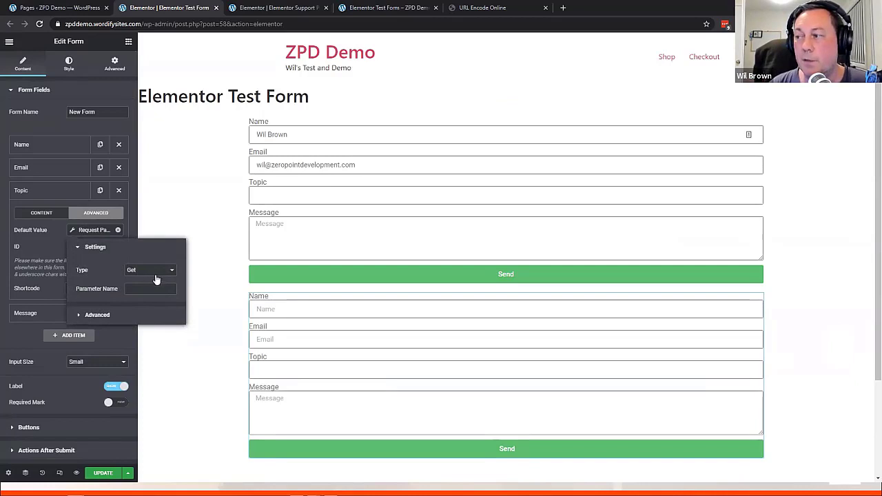
{"action": "left_click", "coordinate": [141, 287]}
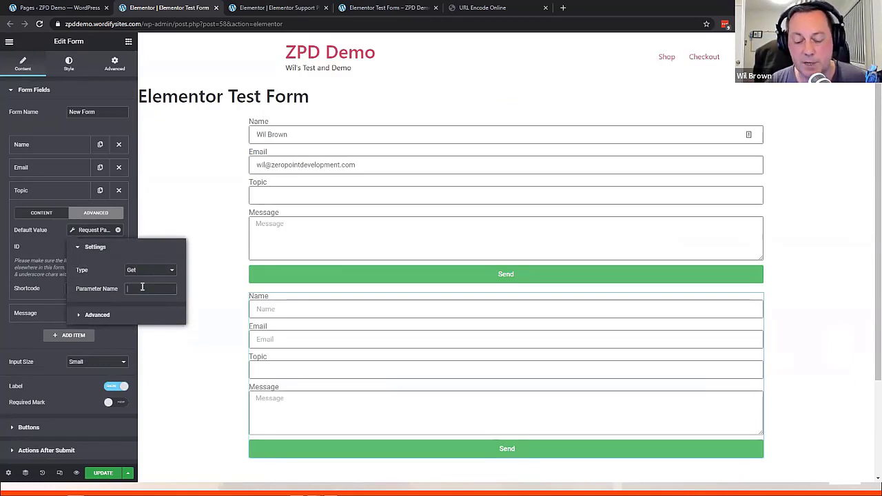
{"action": "type", "text": "topic"}
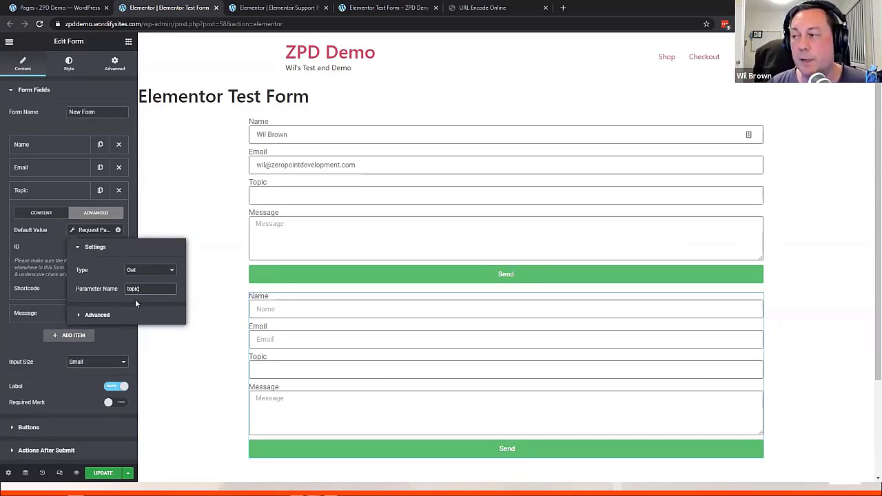
{"action": "left_click", "coordinate": [117, 336]}
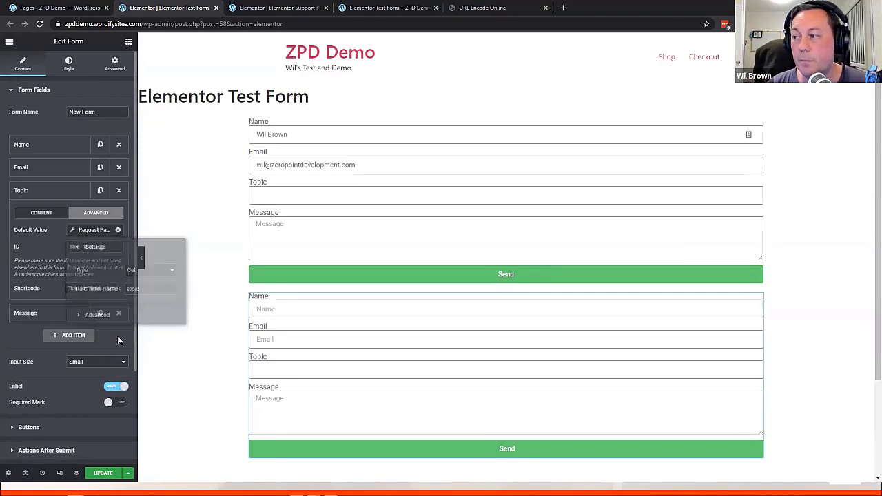
Save, delete the duplicate lower form, save again, and view the live form page
{"action": "left_click", "coordinate": [102, 477]}
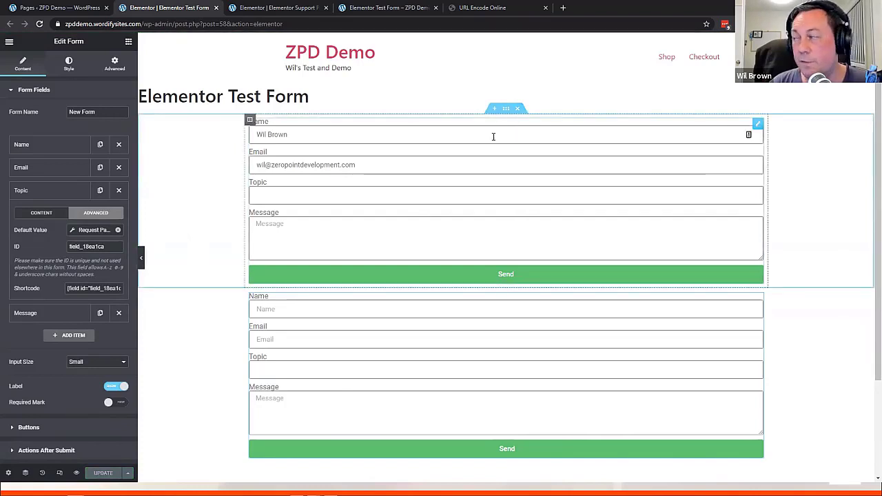
{"action": "left_click", "coordinate": [517, 109]}
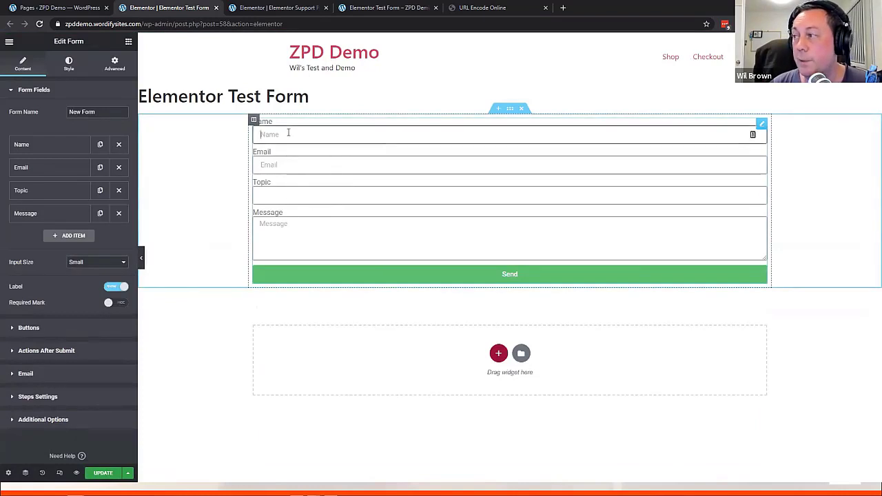
{"action": "left_click", "coordinate": [107, 475]}
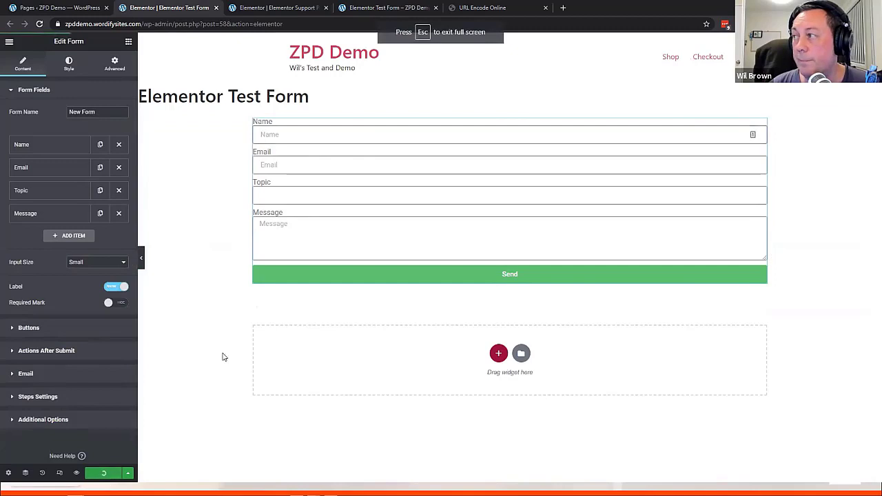
{"action": "left_click", "coordinate": [391, 10]}
Remove the ?topic= query from the address and reload the form page
{"action": "left_click", "coordinate": [244, 24]}
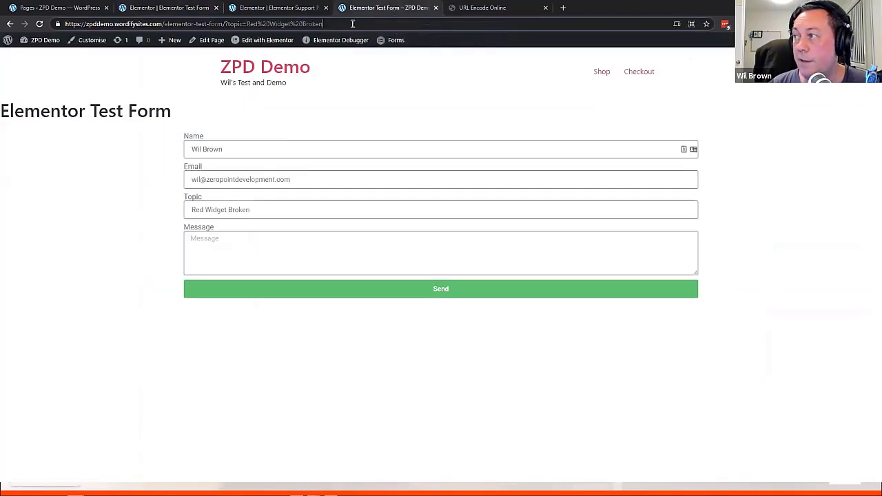
{"action": "left_click_drag", "start_coordinate": [228, 24], "coordinate": [438, 24]}
{"action": "key", "text": "ctrl+c"}
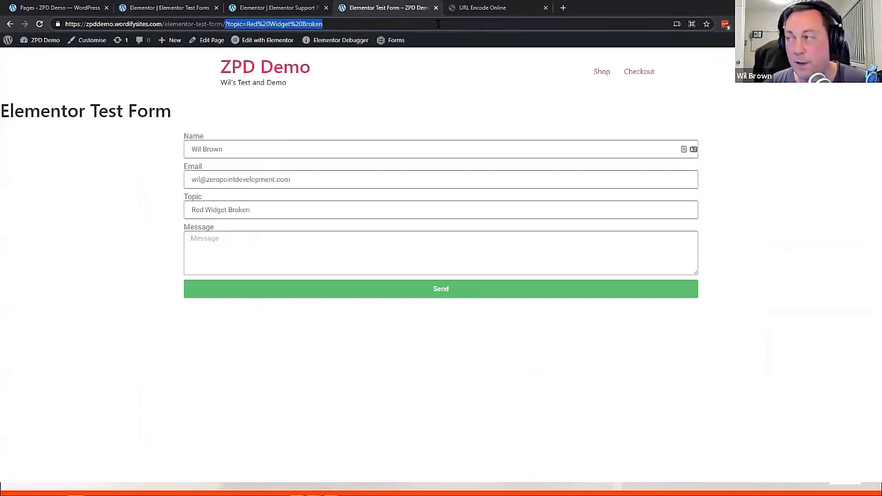
{"action": "key", "text": "BackSpace"}
{"action": "key", "text": "Return"}
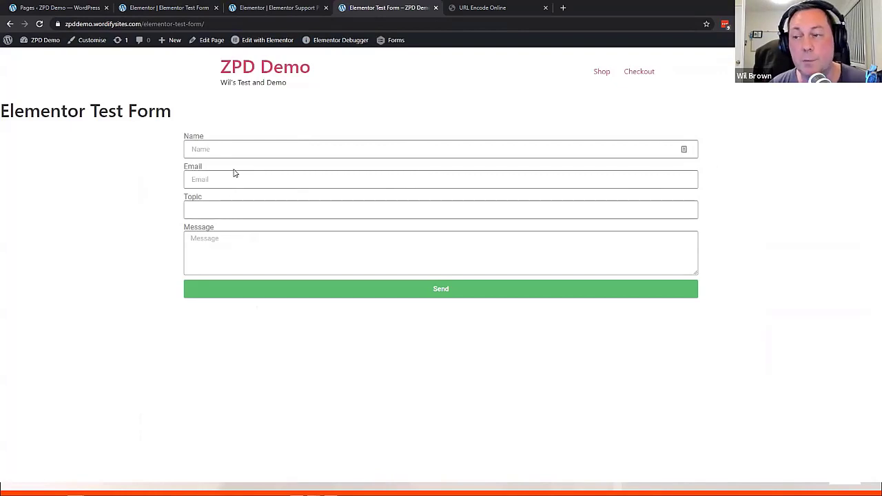
Paste the topic query back, reload, and confirm Topic shows Red Widget Broken
{"action": "left_click", "coordinate": [244, 24]}
{"action": "left_click", "coordinate": [244, 25]}
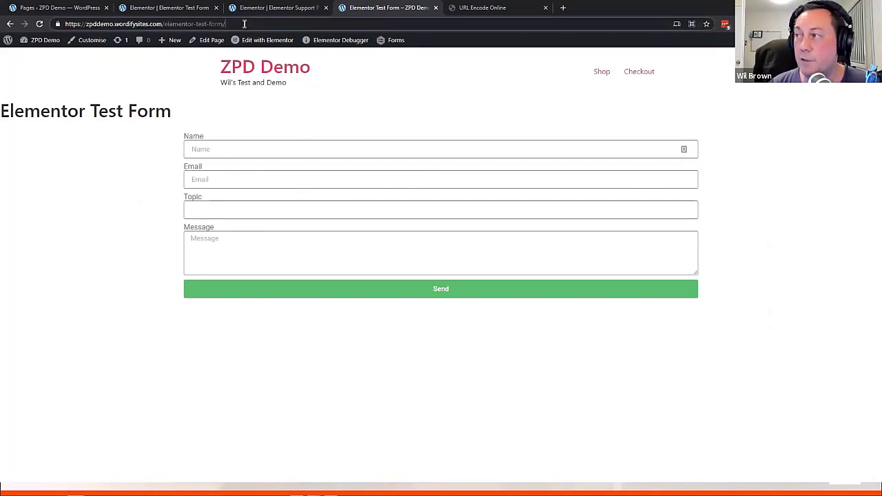
{"action": "key", "text": "ctrl+v"}
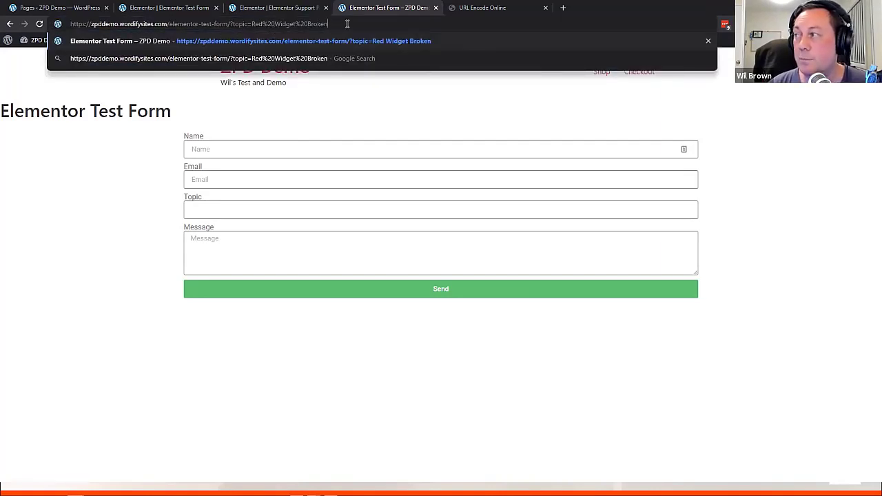
{"action": "key", "text": "Return"}
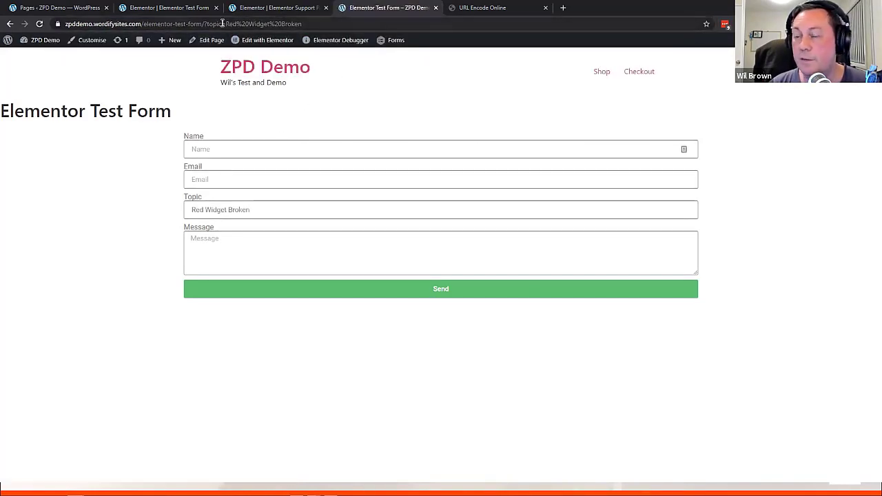
{"action": "mouse_move", "coordinate": [247, 44]}
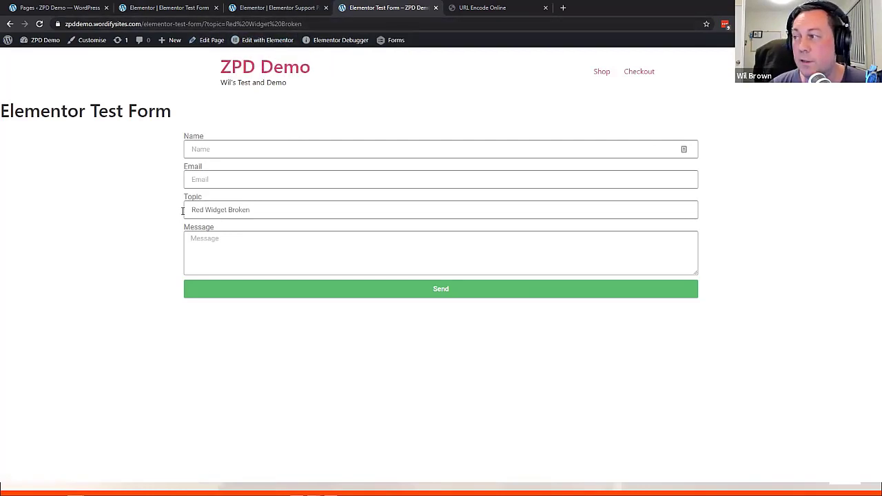
{"action": "left_click", "coordinate": [265, 212]}
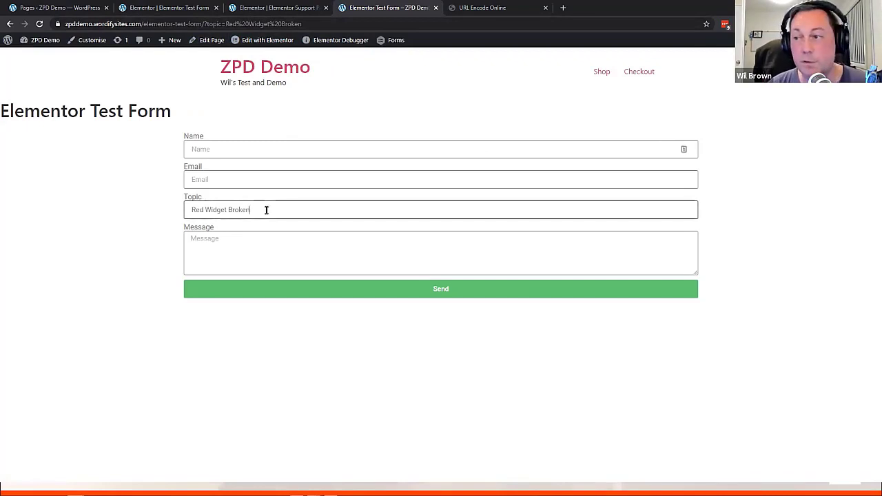
{"action": "left_click", "coordinate": [173, 9]}
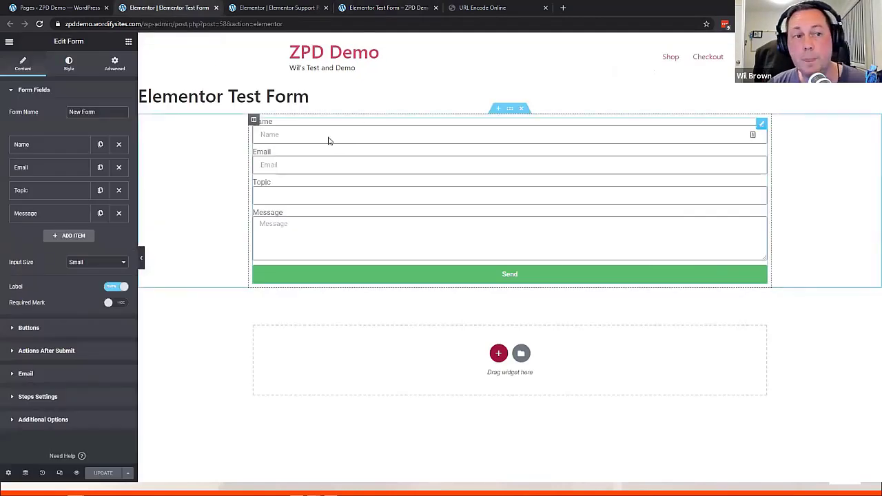
{"action": "left_click", "coordinate": [306, 194]}
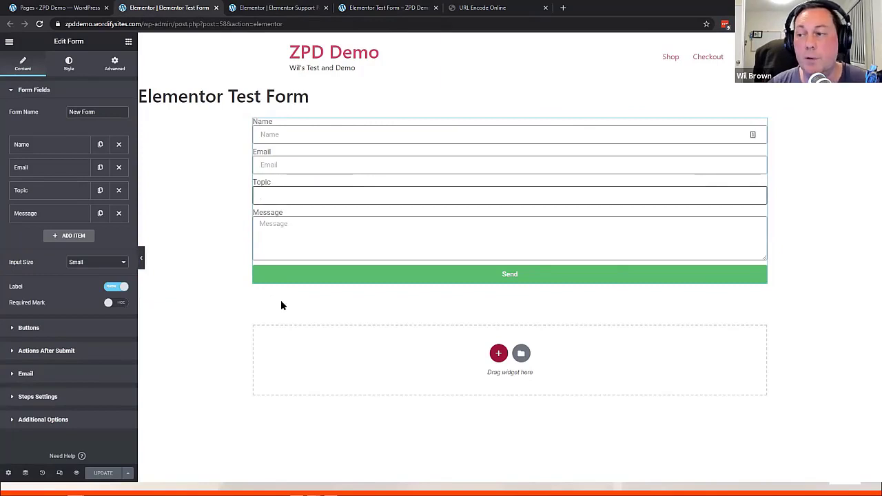
{"action": "left_click", "coordinate": [282, 133]}
{"action": "left_click", "coordinate": [307, 194]}
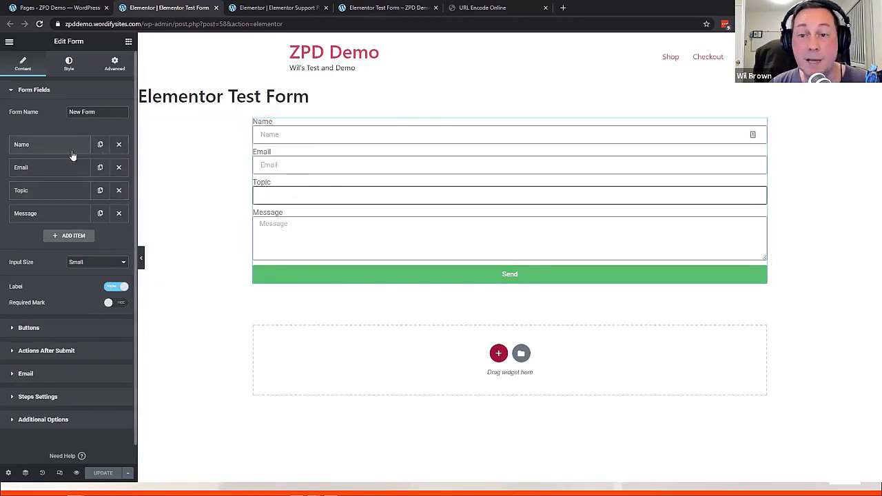
{"action": "left_click", "coordinate": [293, 130]}
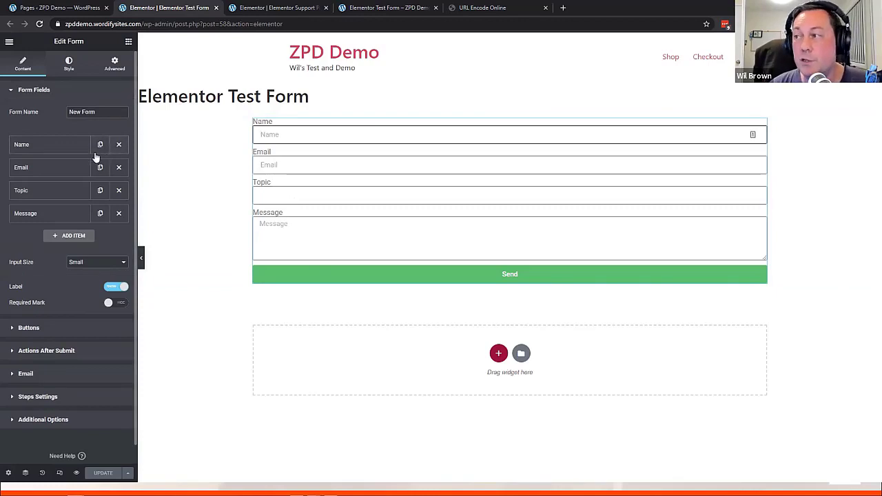
On the Name field's Advanced tab, browse the Default Value dynamic tags for User Info
{"action": "left_click", "coordinate": [45, 147]}
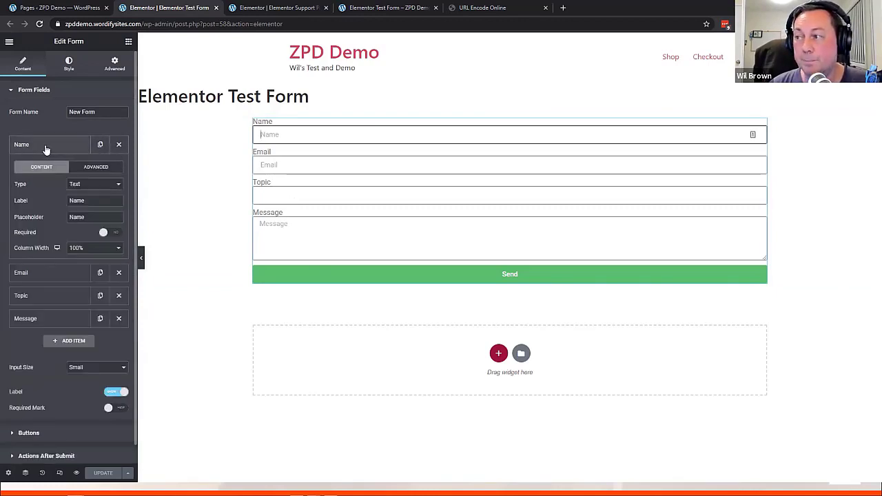
{"action": "left_click", "coordinate": [94, 168]}
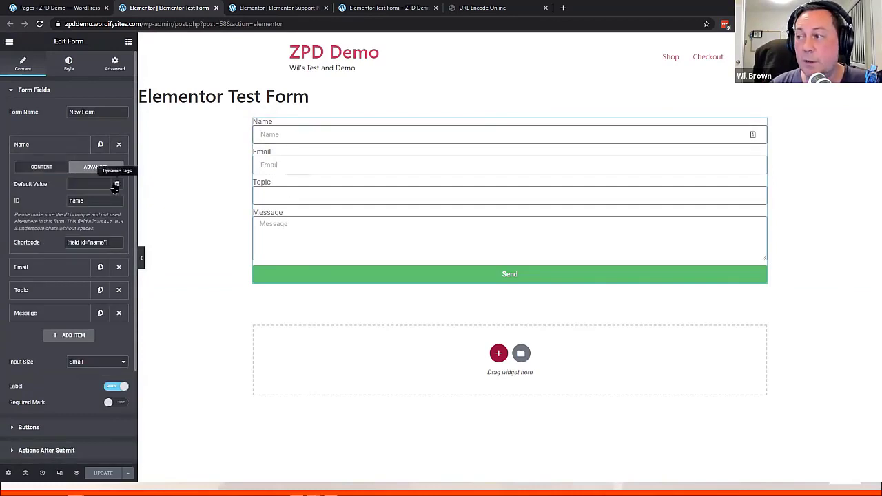
{"action": "left_click", "coordinate": [117, 184]}
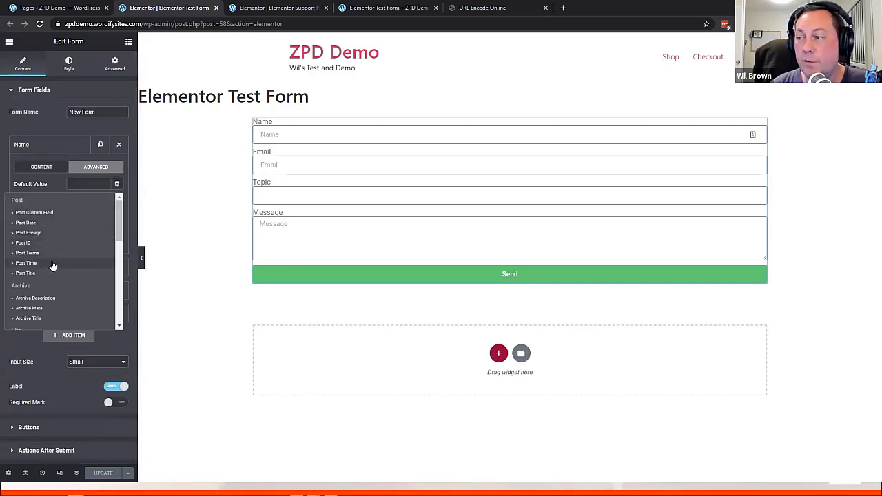
{"action": "scroll", "coordinate": [53, 265], "scroll_direction": "down", "scroll_amount": 1}
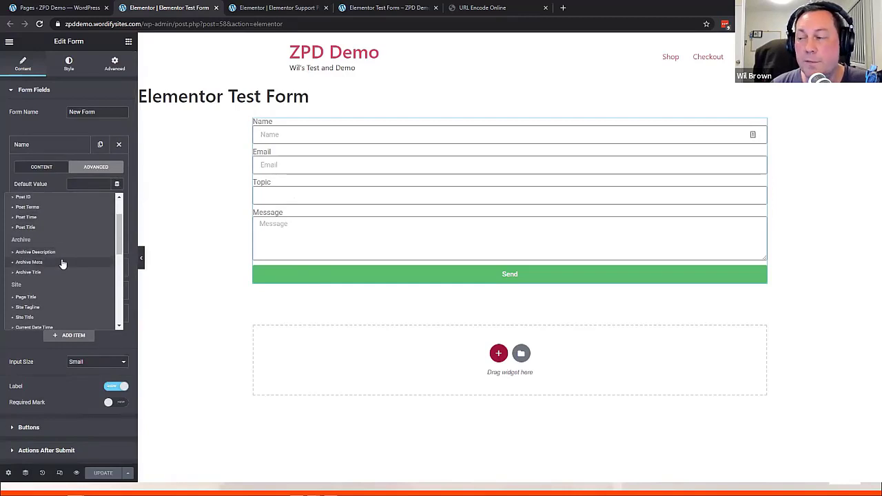
{"action": "scroll", "coordinate": [62, 264], "scroll_direction": "down", "scroll_amount": 3}
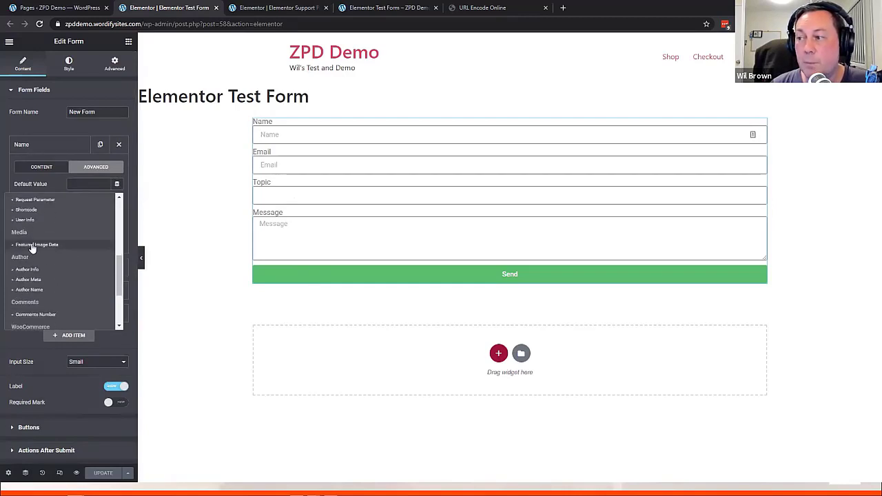
{"action": "scroll", "coordinate": [45, 254], "scroll_direction": "down", "scroll_amount": 1}
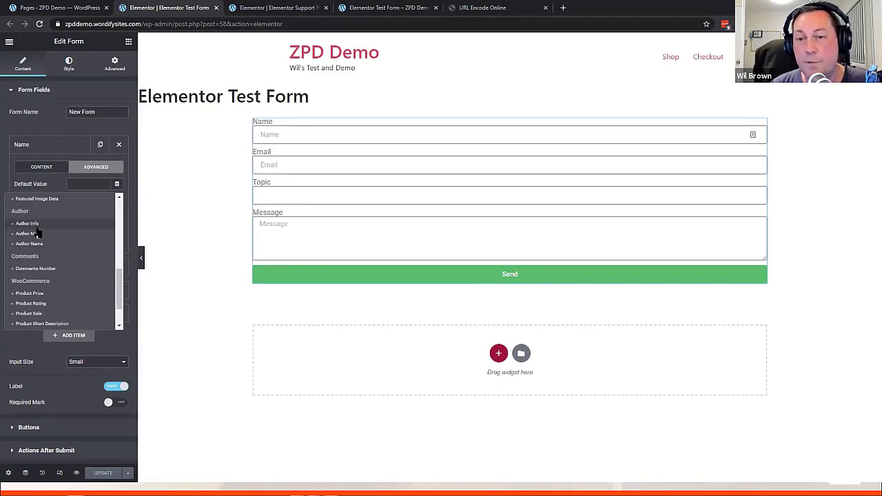
{"action": "scroll", "coordinate": [55, 251], "scroll_direction": "down", "scroll_amount": 1}
{"action": "scroll", "coordinate": [56, 252], "scroll_direction": "up", "scroll_amount": 1}
{"action": "scroll", "coordinate": [55, 253], "scroll_direction": "down", "scroll_amount": 1}
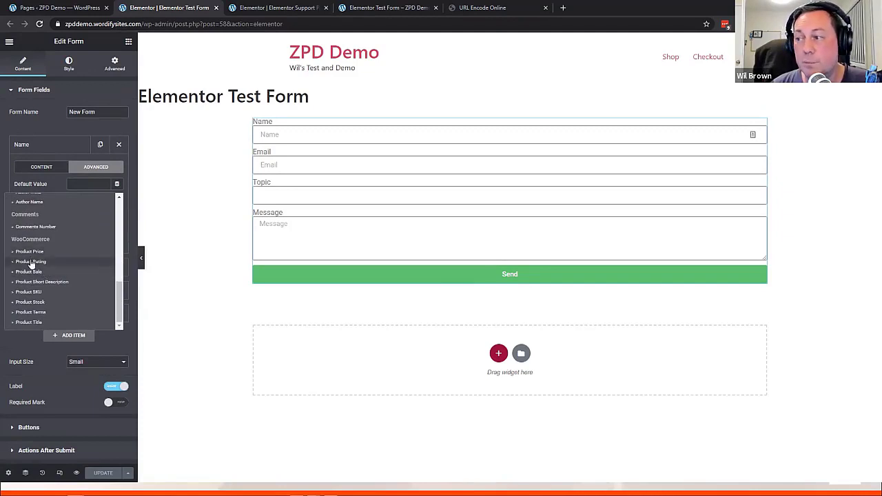
{"action": "scroll", "coordinate": [60, 259], "scroll_direction": "up", "scroll_amount": 5}
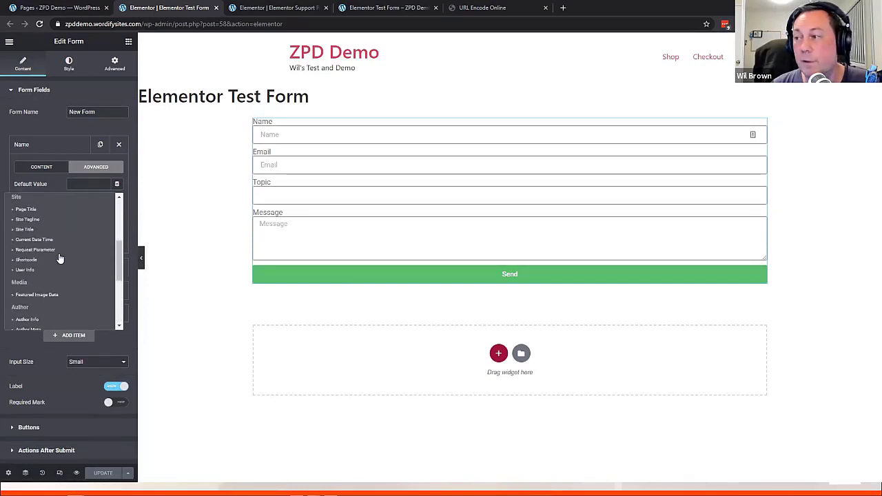
{"action": "scroll", "coordinate": [59, 258], "scroll_direction": "down", "scroll_amount": 2}
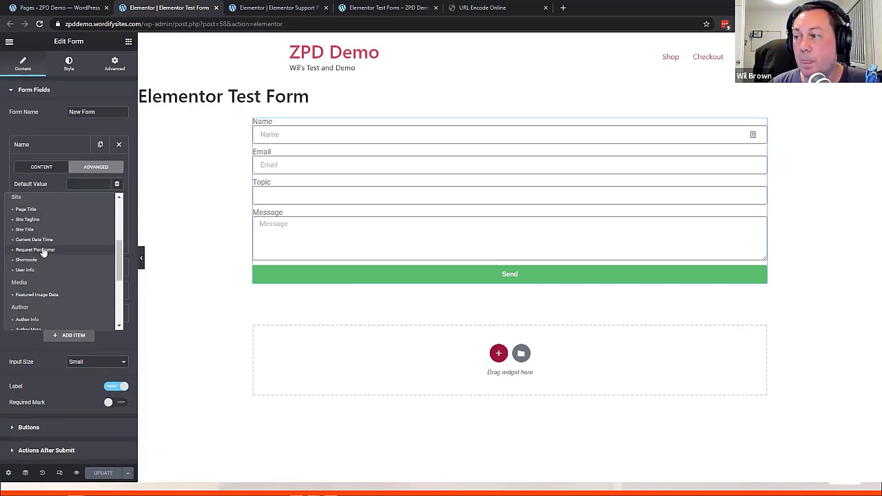
Set Name's Default Value to the User Info tag with Field set to Display Name
{"action": "left_click", "coordinate": [25, 270]}
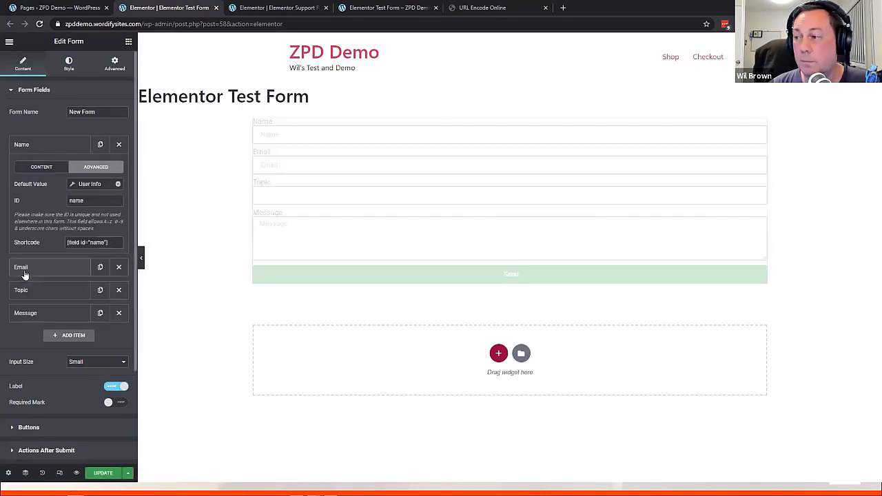
{"action": "left_click", "coordinate": [76, 186]}
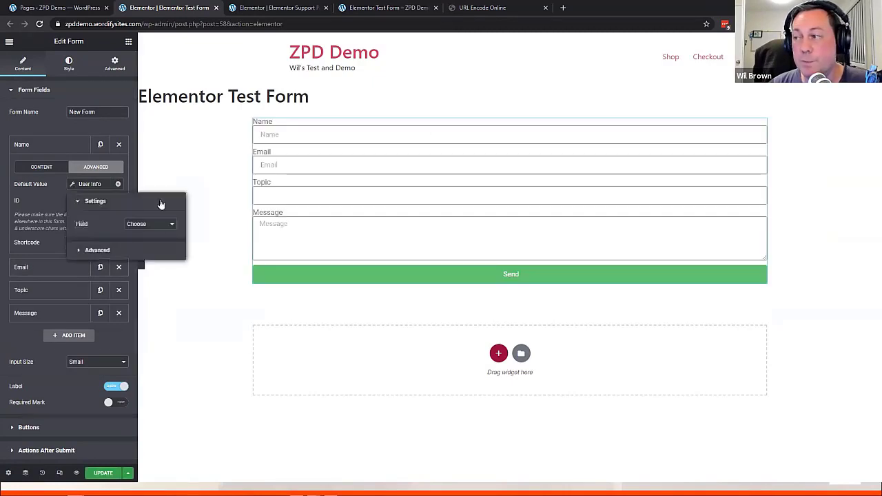
{"action": "left_click", "coordinate": [169, 226]}
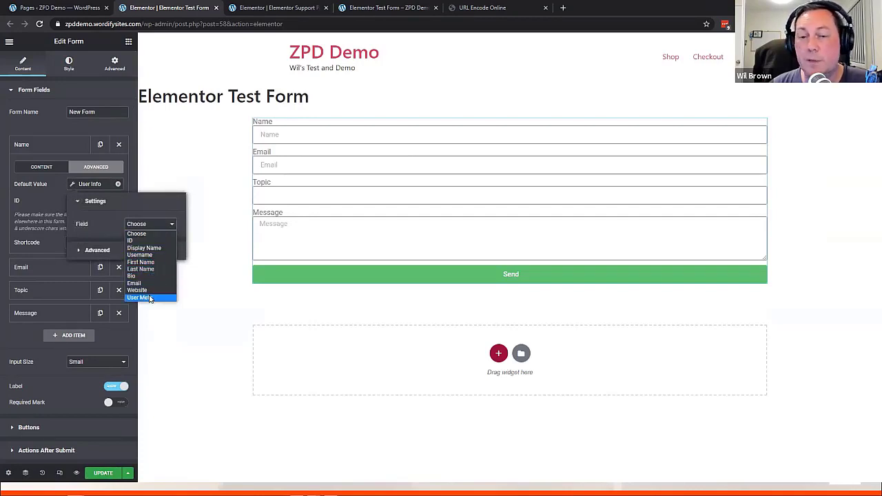
{"action": "left_click", "coordinate": [148, 248]}
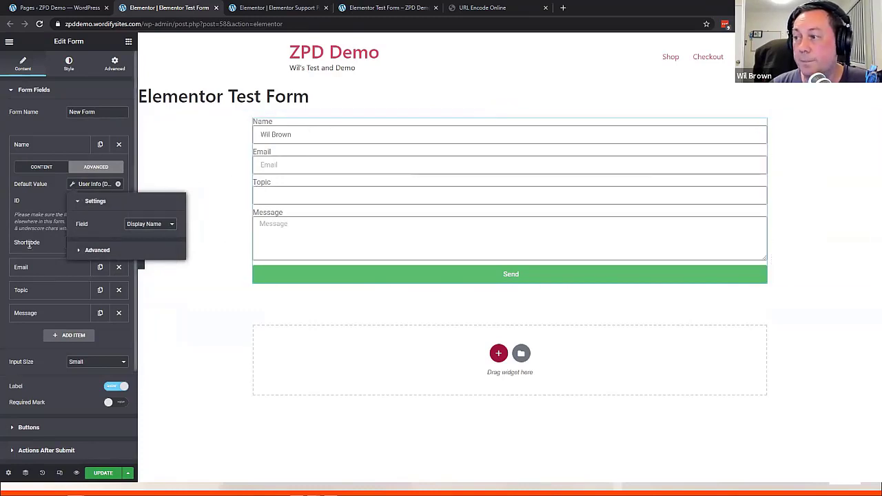
{"action": "left_click", "coordinate": [41, 269]}
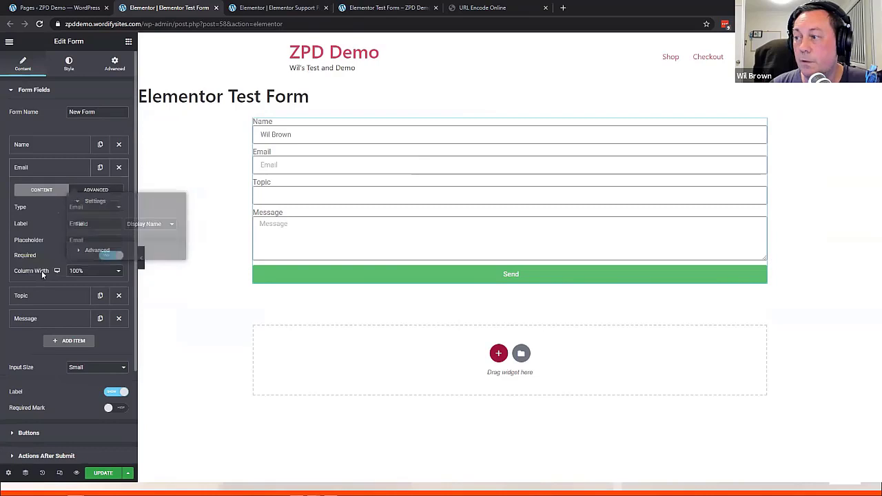
Set Email's Default Value to the User Info tag with Field Email, then save the page
{"action": "left_click", "coordinate": [94, 191]}
{"action": "left_click", "coordinate": [117, 208]}
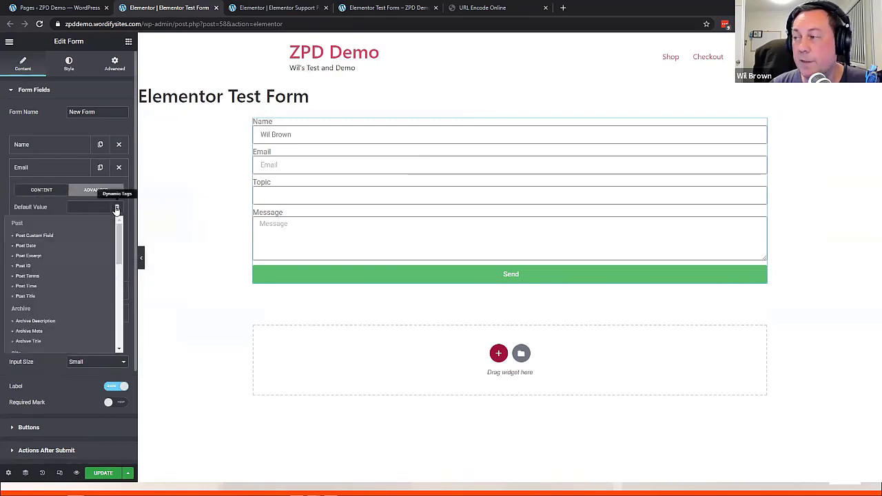
{"action": "scroll", "coordinate": [65, 254], "scroll_direction": "down", "scroll_amount": 4}
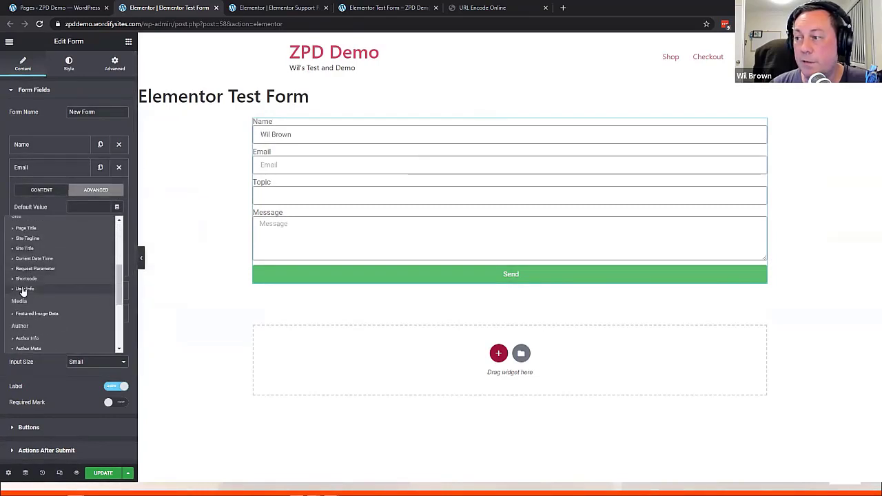
{"action": "left_click", "coordinate": [25, 288]}
{"action": "left_click", "coordinate": [75, 208]}
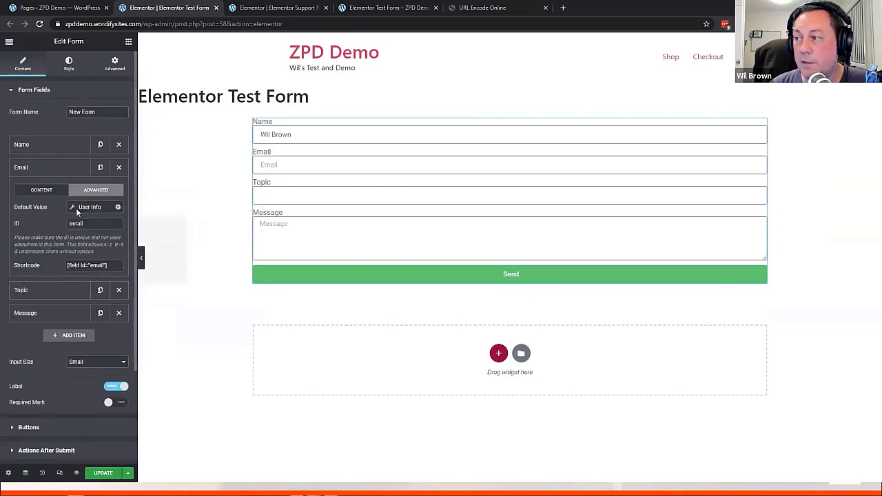
{"action": "left_click", "coordinate": [152, 246]}
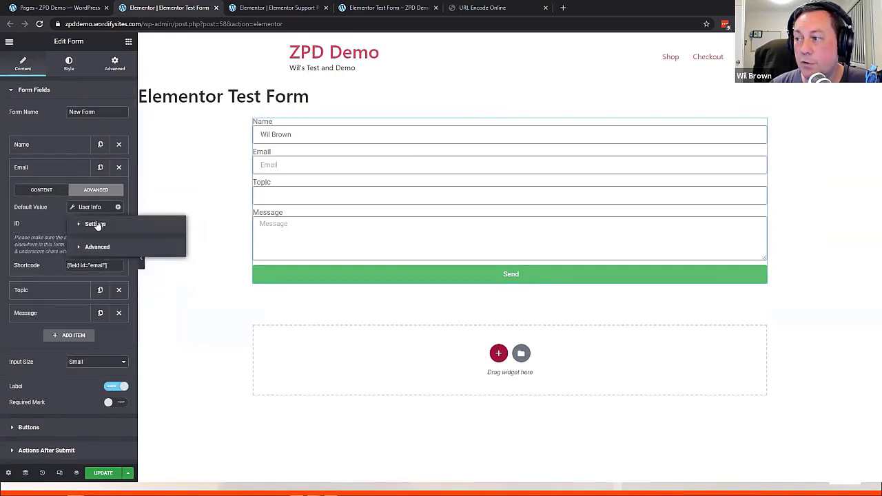
{"action": "left_click", "coordinate": [90, 225]}
{"action": "left_click", "coordinate": [165, 248]}
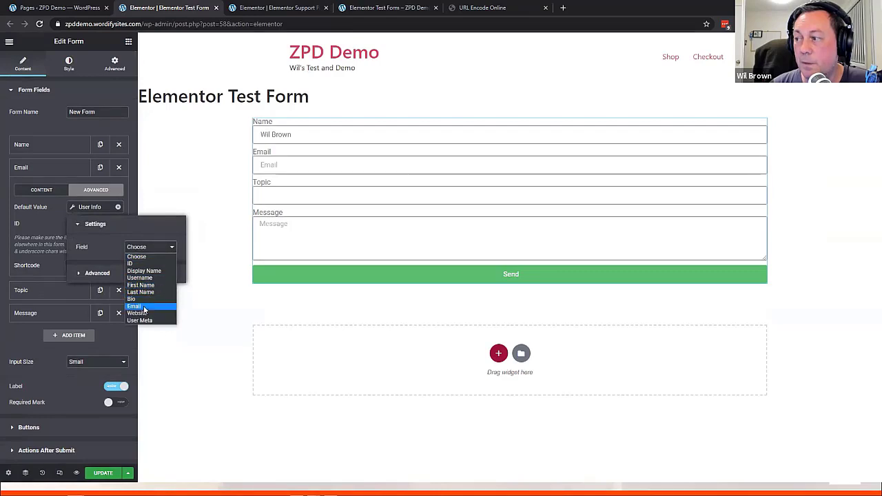
{"action": "left_click", "coordinate": [156, 306]}
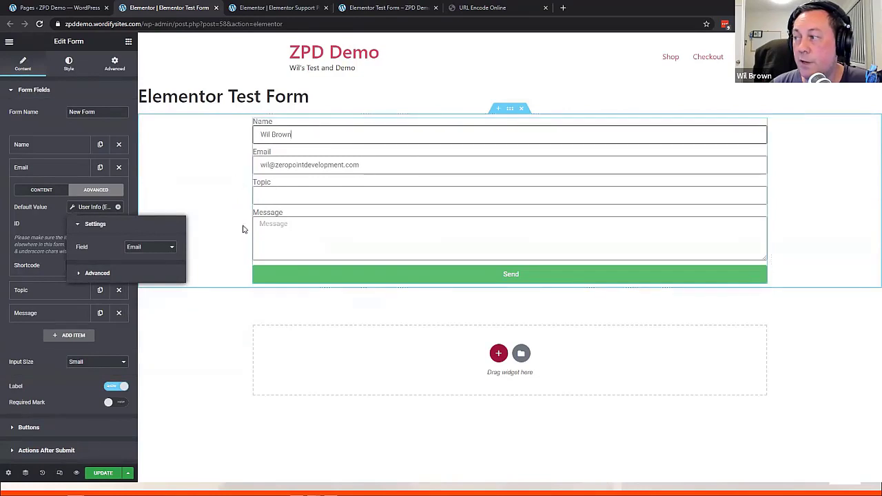
{"action": "left_click", "coordinate": [179, 379]}
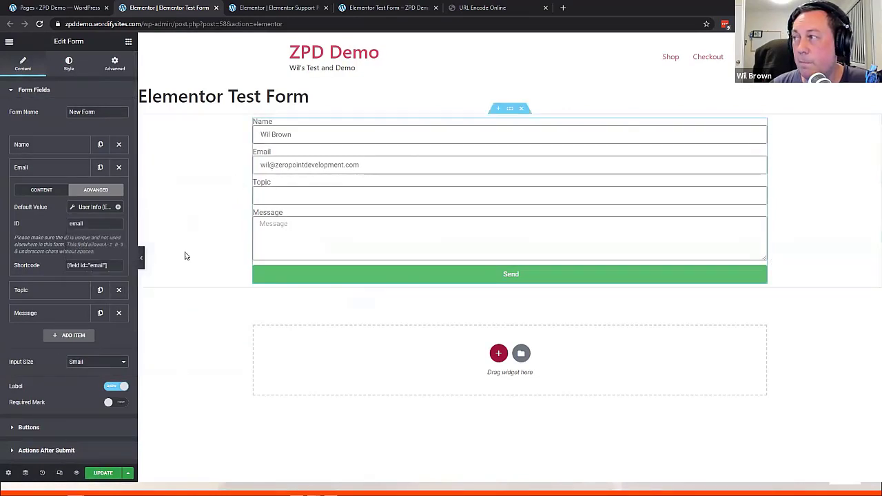
{"action": "left_click", "coordinate": [103, 472]}
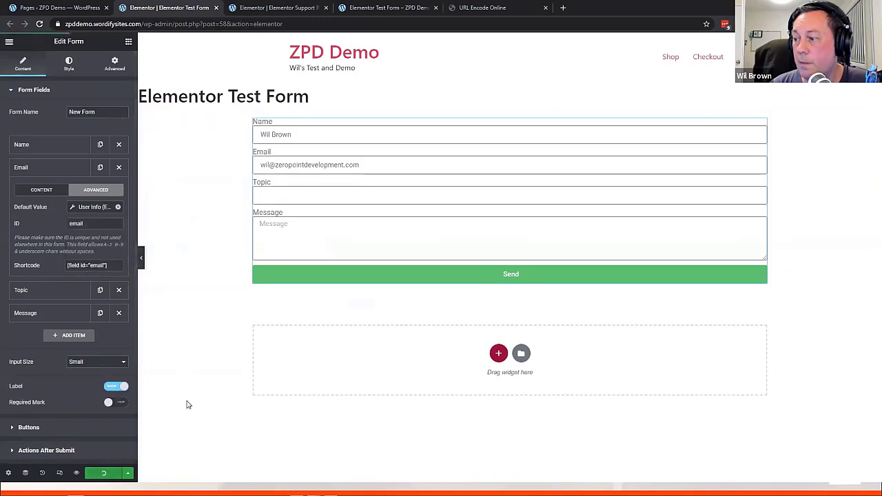
Reload the live test form to check Name and Email prefill, then return to the editor
{"action": "left_click", "coordinate": [381, 8]}
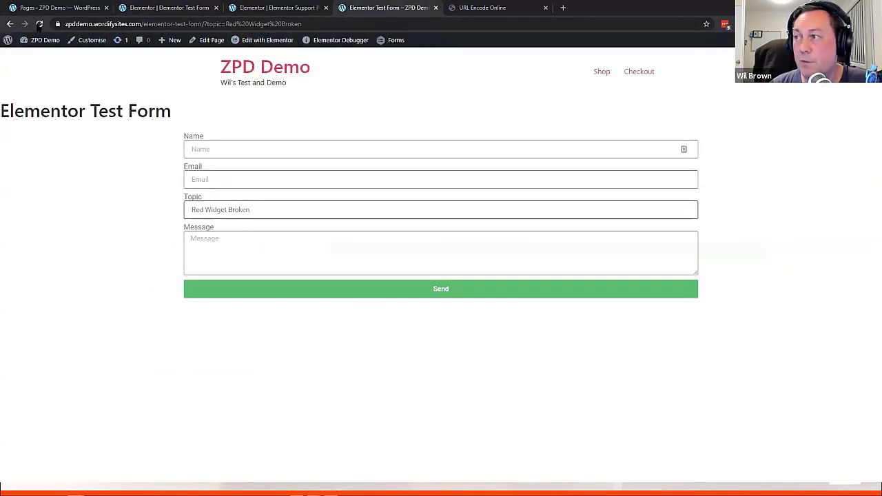
{"action": "left_click", "coordinate": [39, 24]}
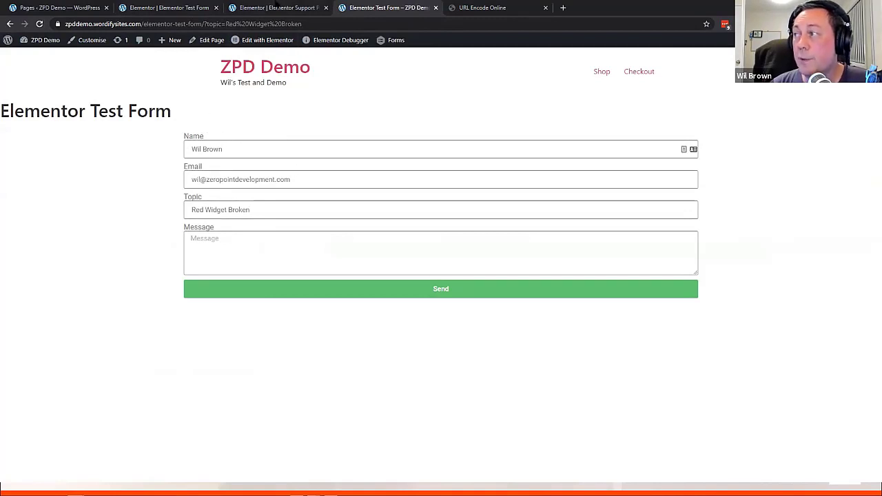
{"action": "left_click", "coordinate": [198, 9]}
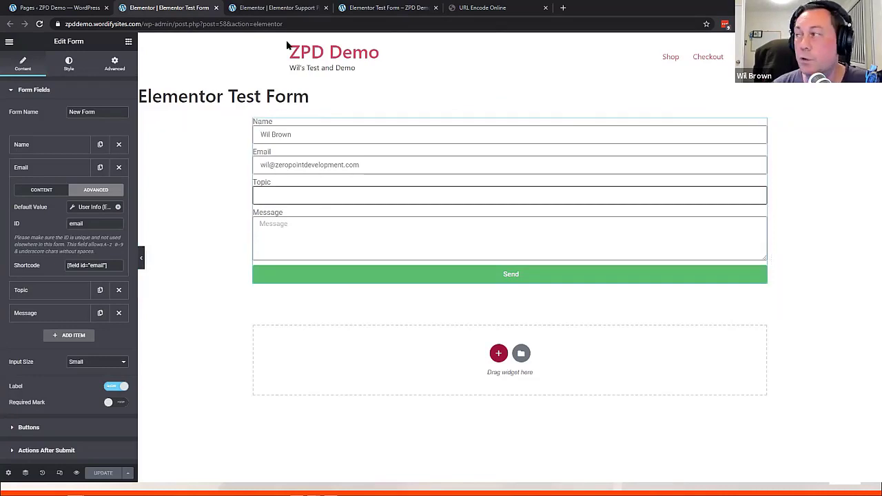
Check the topic parameter on the live form, then return to the Support Page editor
{"action": "left_click", "coordinate": [382, 8]}
{"action": "left_click", "coordinate": [244, 25]}
{"action": "left_click_drag", "start_coordinate": [244, 30], "coordinate": [197, 30]}
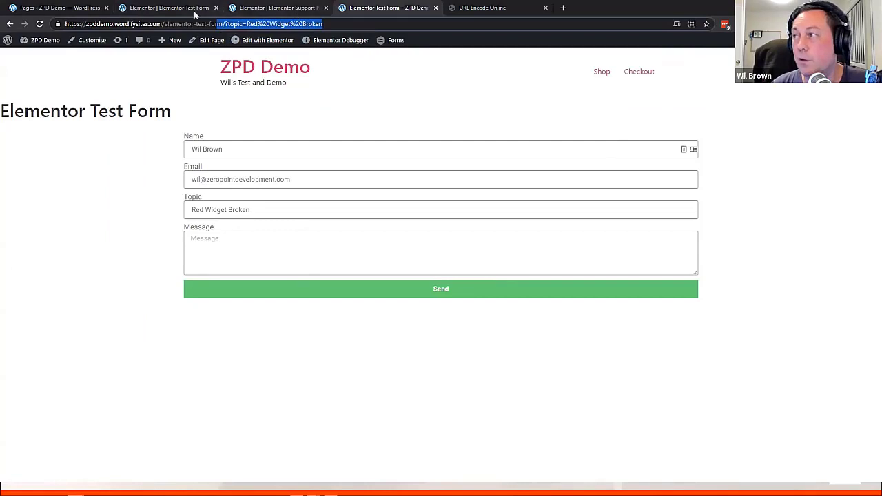
{"action": "left_click", "coordinate": [194, 11]}
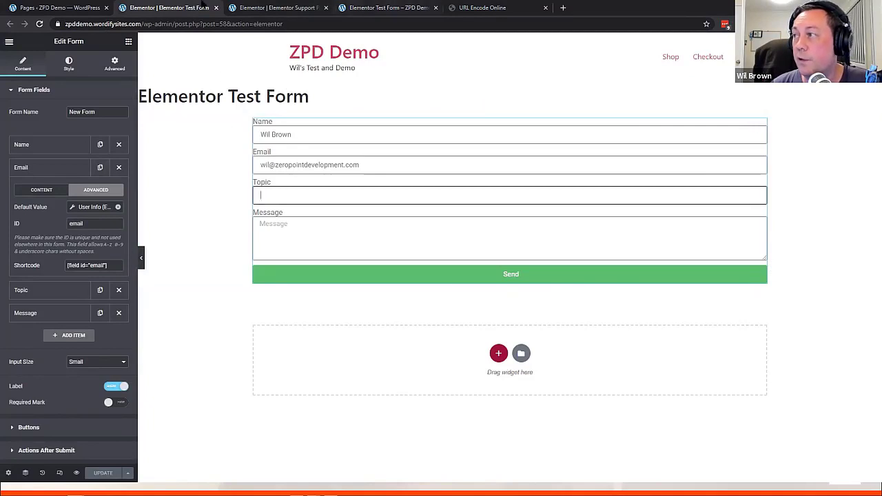
{"action": "left_click", "coordinate": [99, 8]}
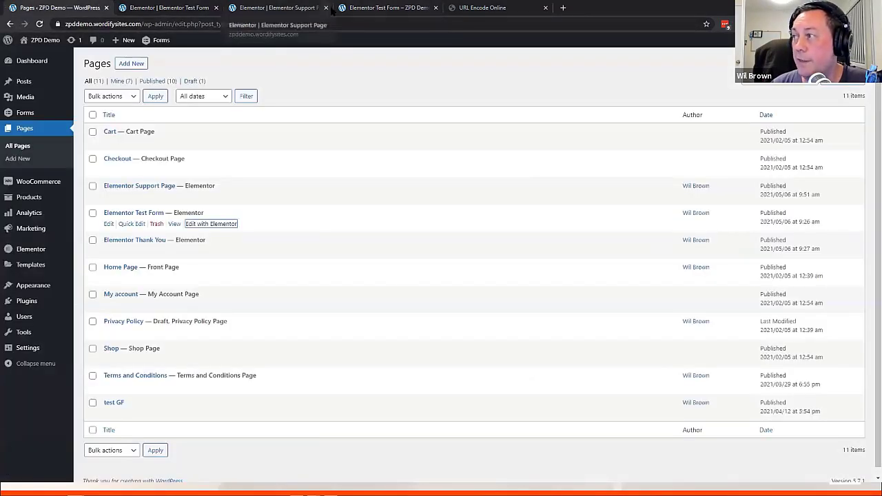
{"action": "left_click", "coordinate": [380, 8]}
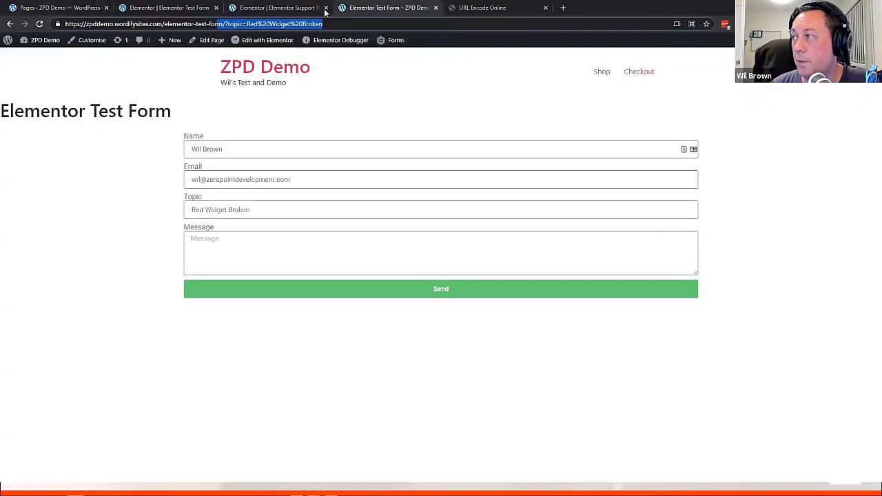
{"action": "left_click", "coordinate": [235, 8]}
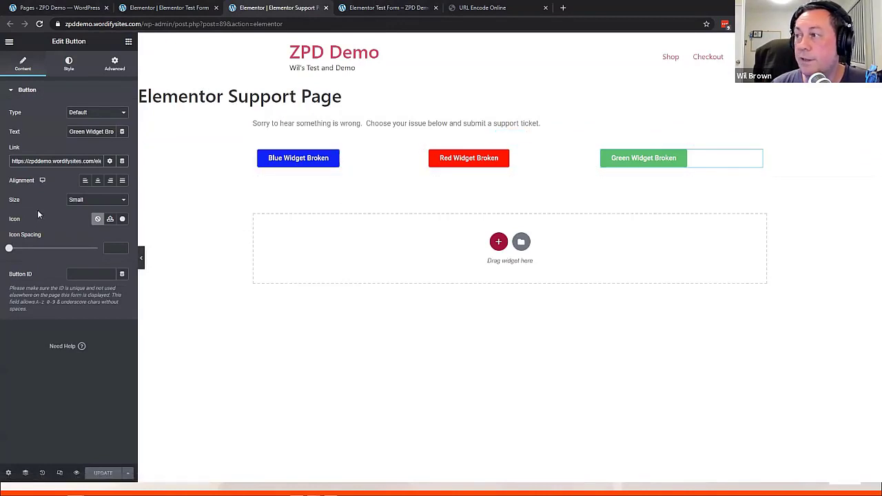
Delete the empty button and add a 'Blue Widget Broken' button below the support buttons
{"action": "left_click", "coordinate": [114, 65]}
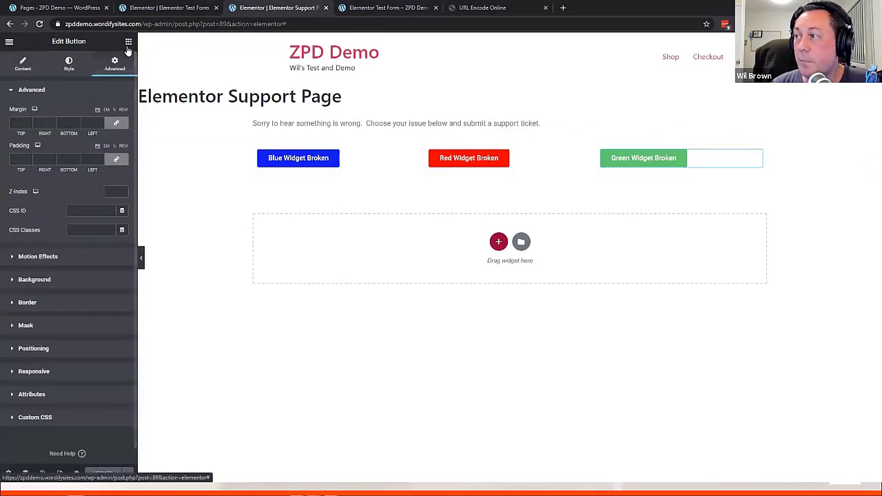
{"action": "key", "text": "Delete"}
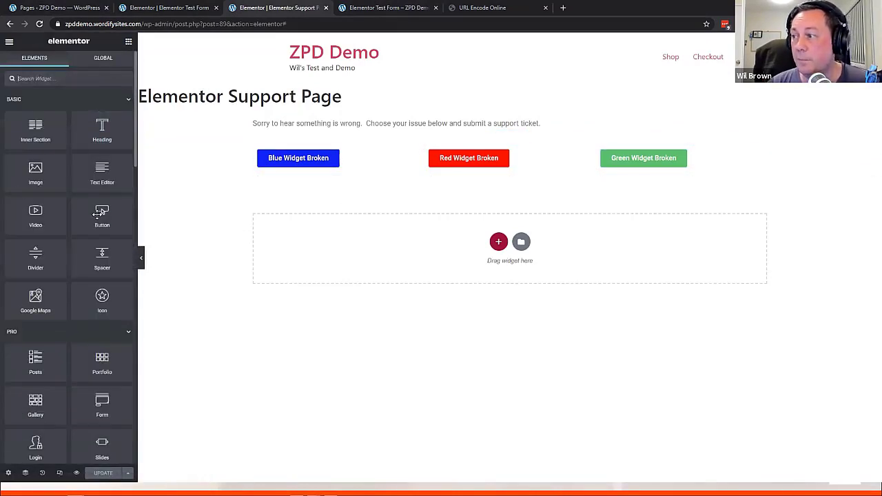
{"action": "left_click_drag", "start_coordinate": [99, 214], "coordinate": [356, 250]}
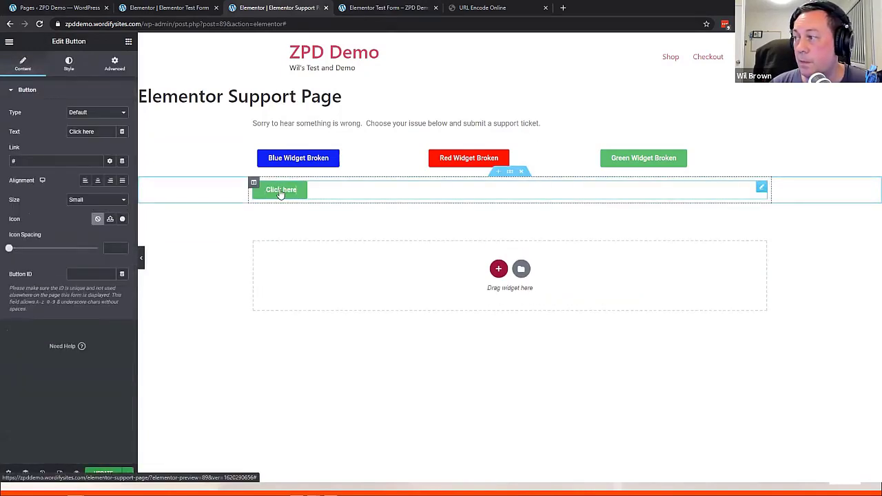
{"action": "left_click_drag", "start_coordinate": [98, 132], "coordinate": [28, 131]}
{"action": "type", "text": "Blue "}
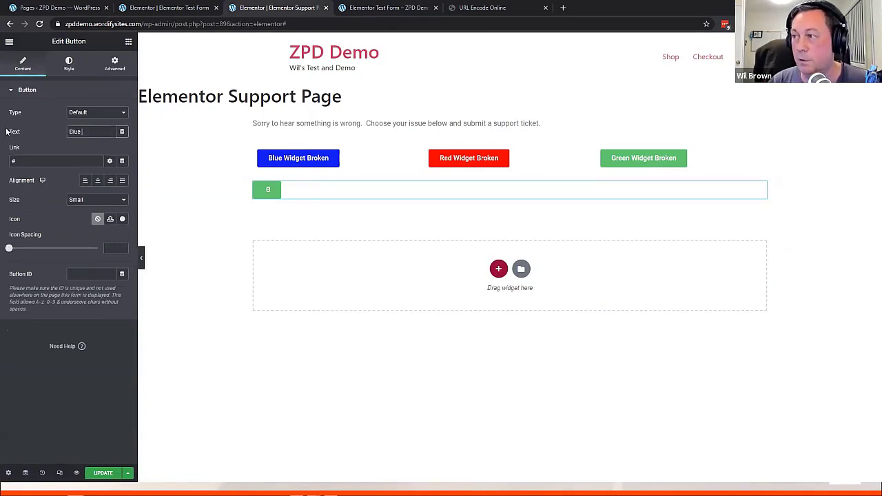
{"action": "type", "text": "Widget B"}
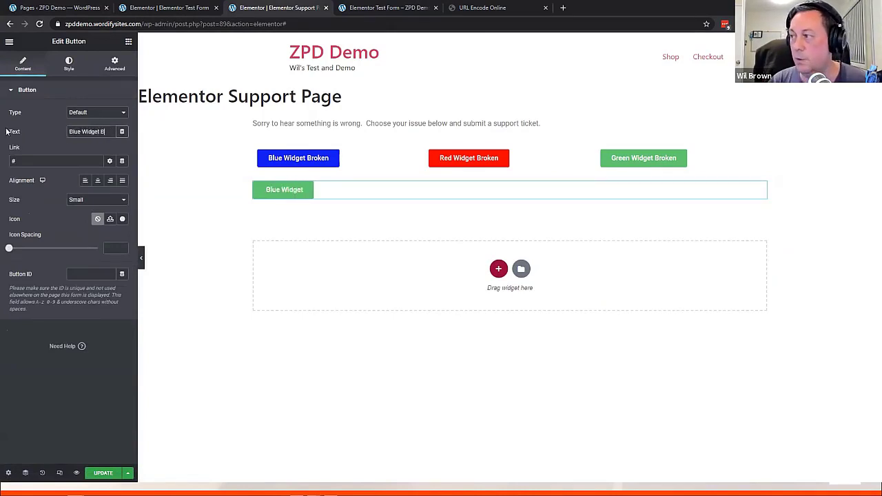
{"action": "type", "text": "roken"}
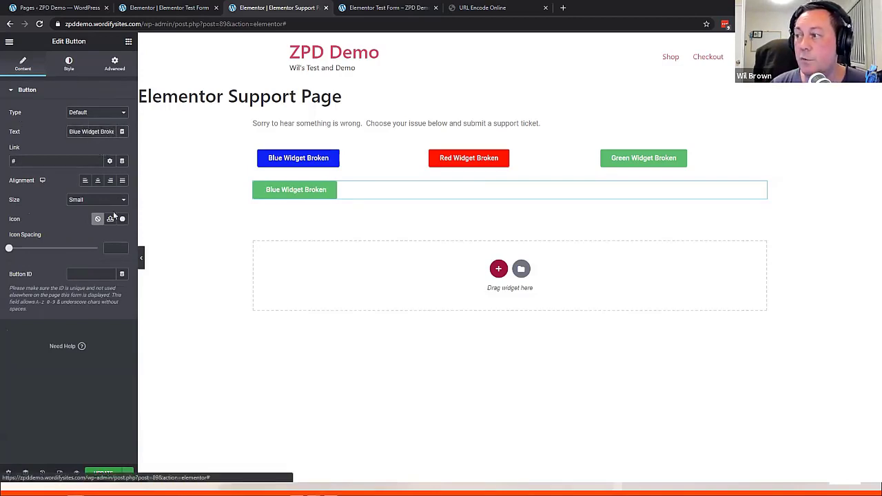
Give the new button a saturated blue background and compare it with the original button
{"action": "left_click", "coordinate": [69, 64]}
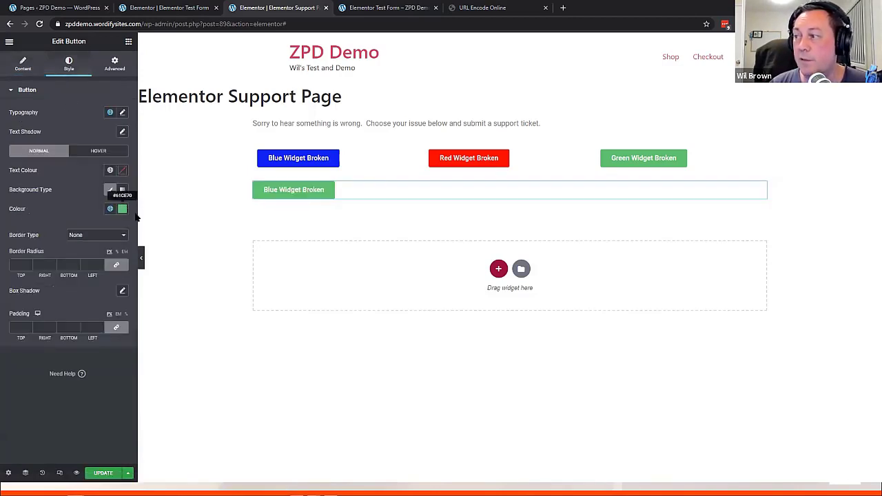
{"action": "left_click", "coordinate": [122, 208]}
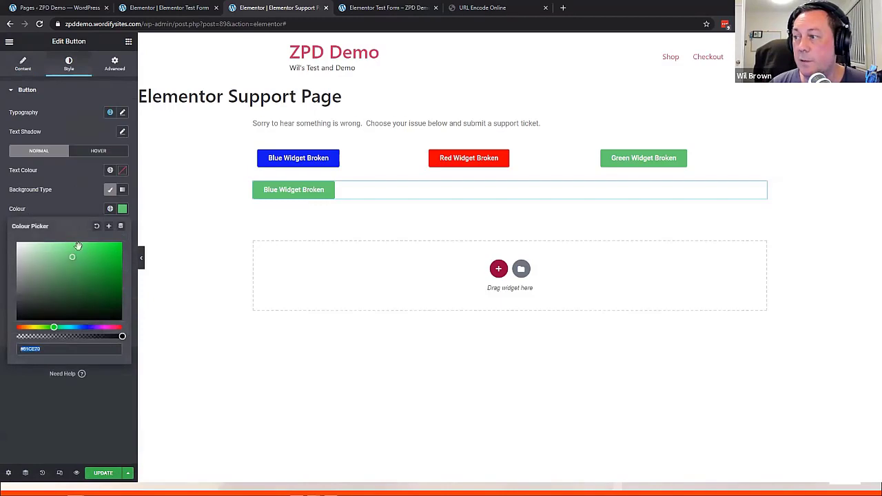
{"action": "left_click", "coordinate": [86, 327]}
{"action": "left_click_drag", "start_coordinate": [92, 276], "coordinate": [19, 69]}
{"action": "left_click", "coordinate": [20, 69]}
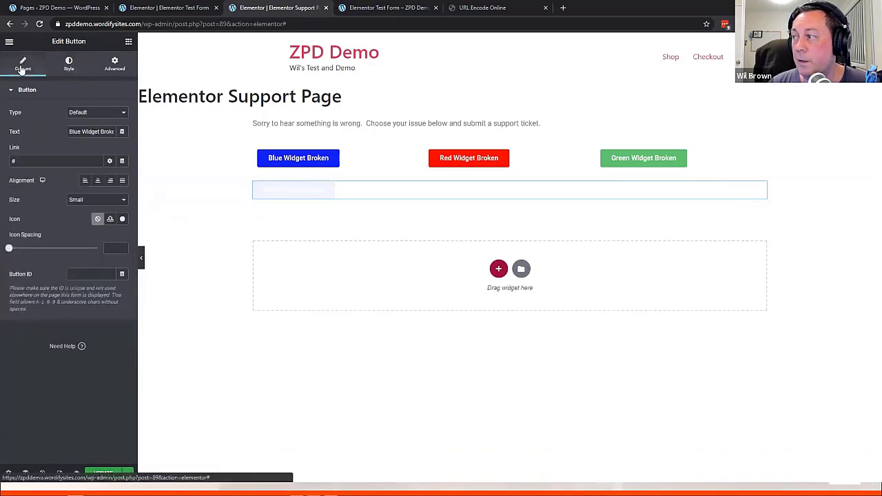
{"action": "left_click", "coordinate": [293, 164]}
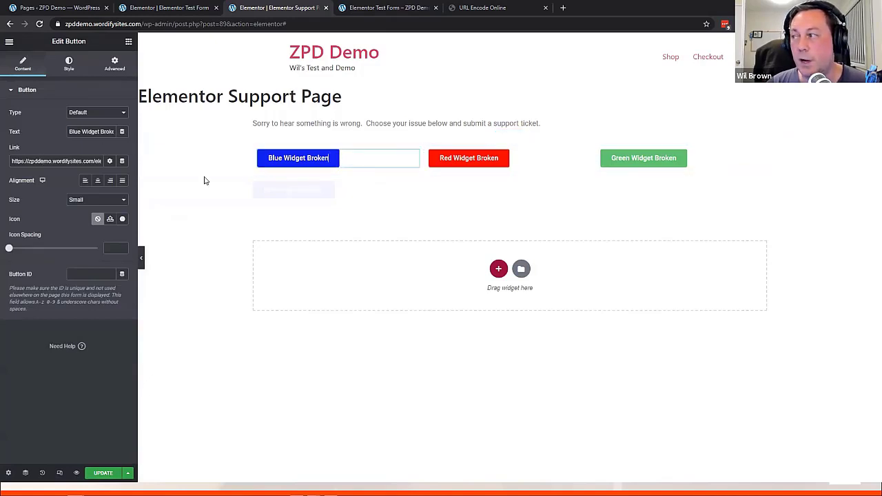
{"action": "left_click", "coordinate": [300, 198]}
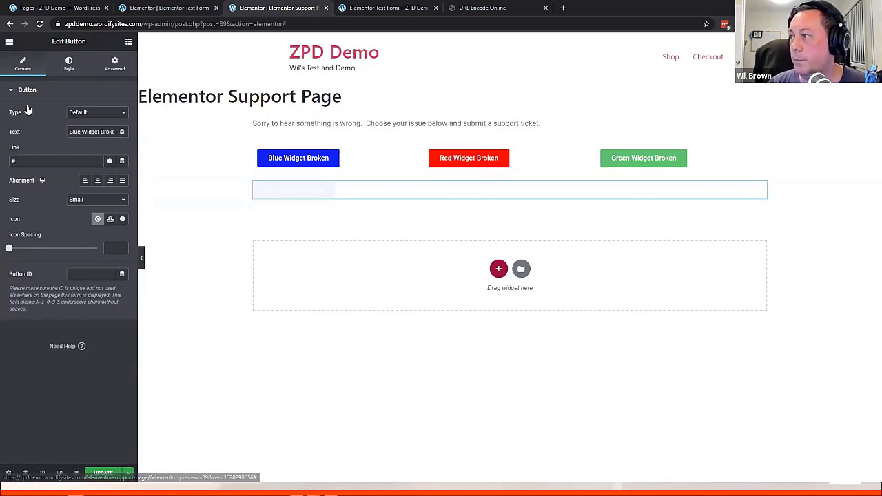
Add another button below the row labelled 'Blue Widget Broken'
{"action": "left_click", "coordinate": [128, 43]}
{"action": "left_click_drag", "start_coordinate": [109, 219], "coordinate": [304, 273]}
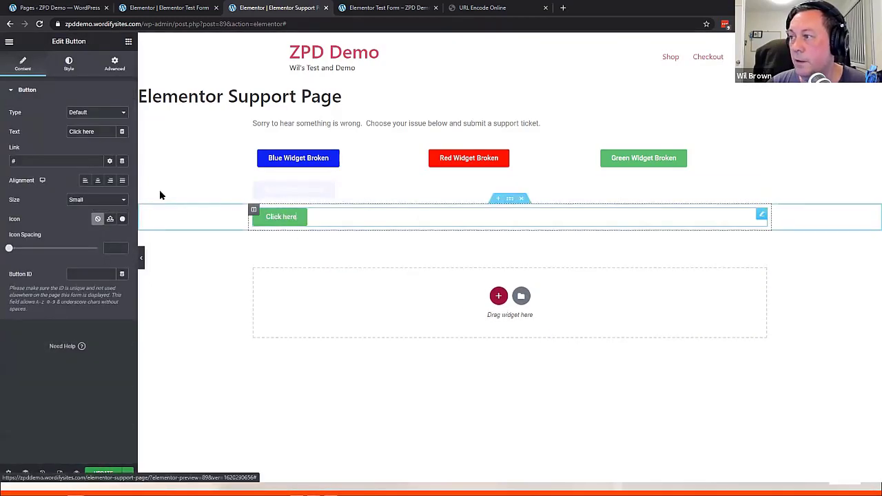
{"action": "left_click_drag", "start_coordinate": [105, 131], "coordinate": [79, 132]}
{"action": "key", "text": "ctrl+a"}
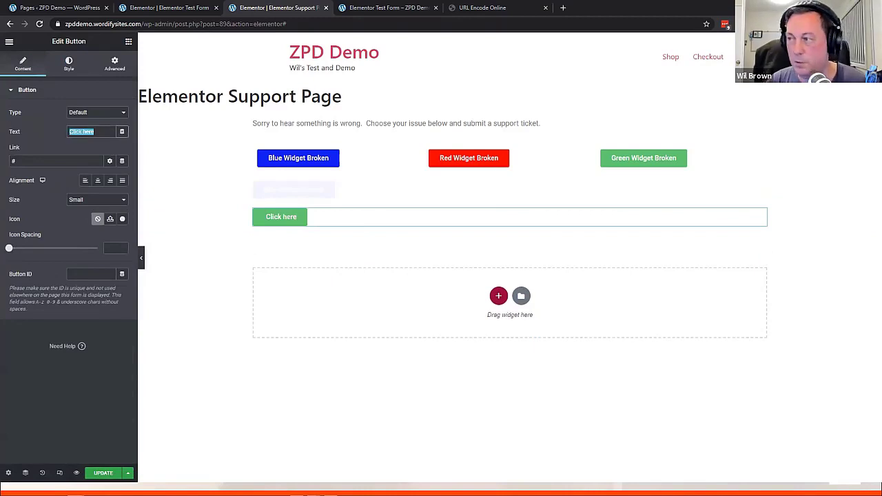
{"action": "type", "text": "Bli"}
{"action": "type", "text": "ue"}
{"action": "key", "text": "BackSpace"}
{"action": "key", "text": "BackSpace"}
{"action": "type", "text": "lue Widget Broken"}
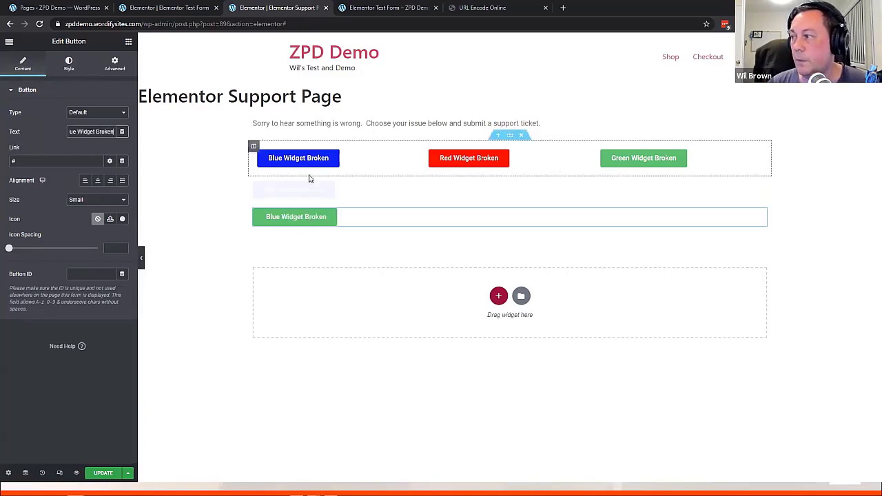
{"action": "left_click", "coordinate": [79, 67]}
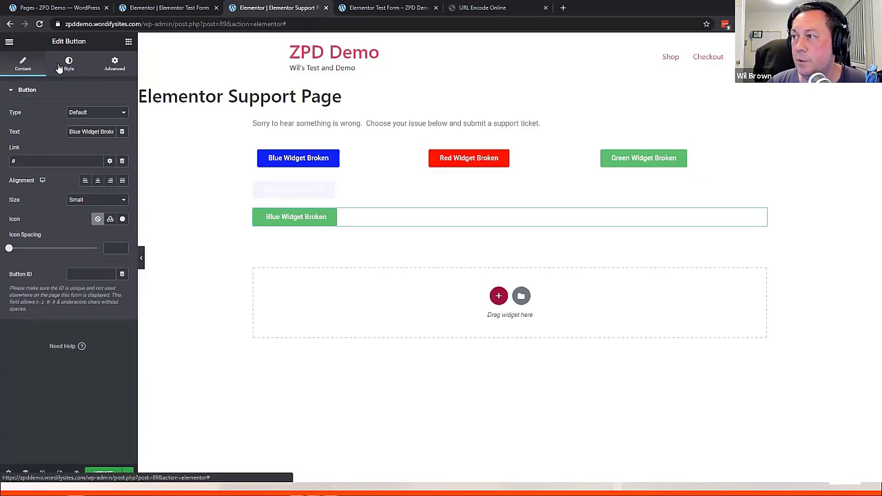
Set this button's background colour to a light blue-violet
{"action": "left_click", "coordinate": [68, 67]}
{"action": "left_click", "coordinate": [122, 208]}
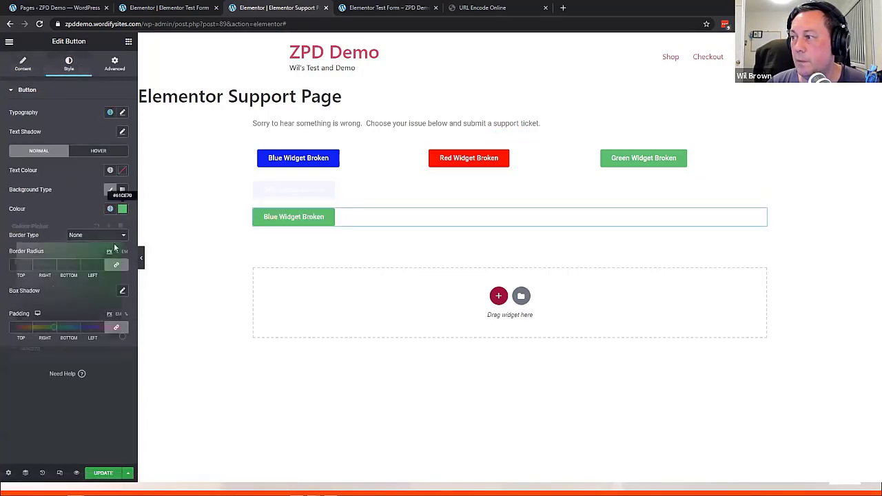
{"action": "left_click_drag", "start_coordinate": [54, 327], "coordinate": [87, 326]}
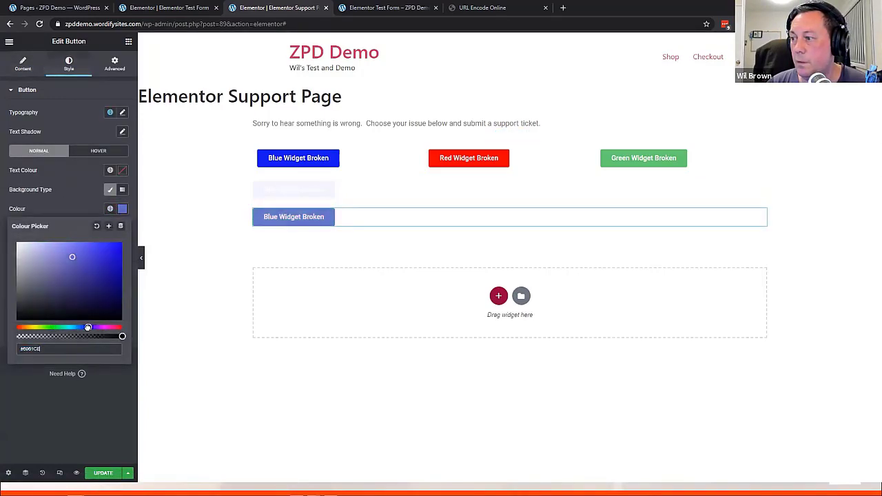
{"action": "left_click_drag", "start_coordinate": [110, 265], "coordinate": [68, 115]}
{"action": "left_click", "coordinate": [67, 115]}
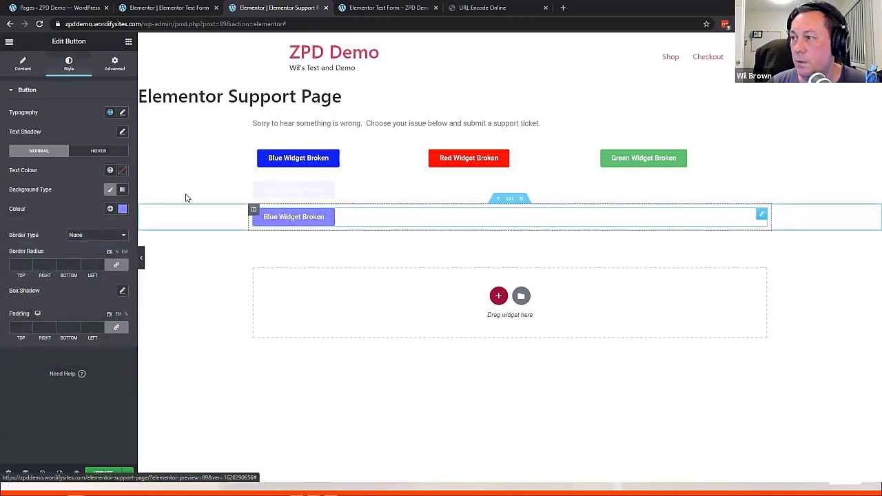
{"action": "left_click", "coordinate": [23, 65]}
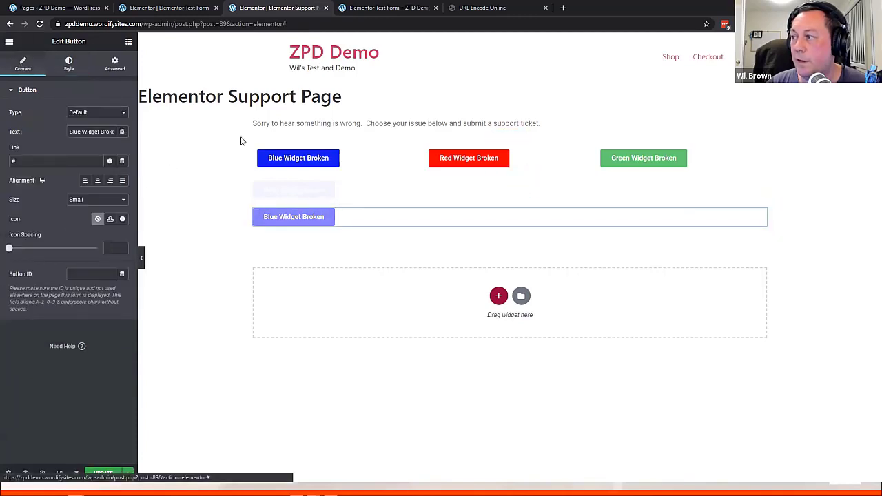
Select the button's # link placeholder and copy the test form's base address without the topic
{"action": "double_click", "coordinate": [23, 161]}
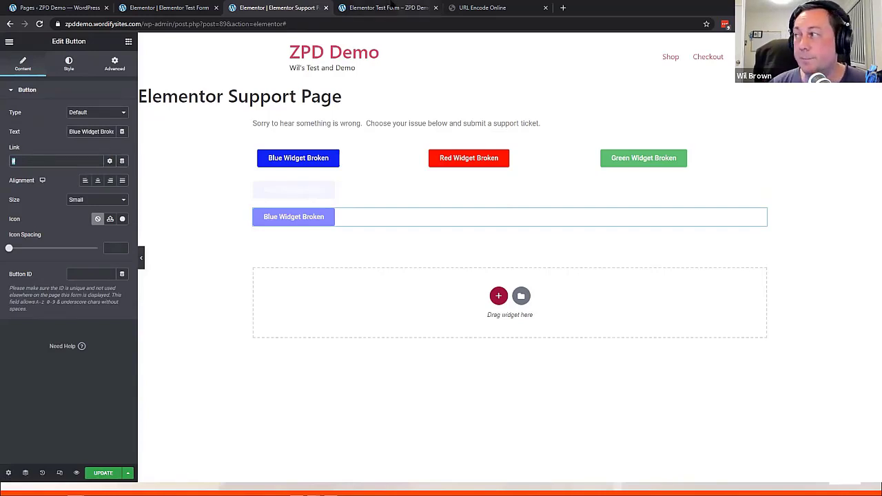
{"action": "left_click", "coordinate": [390, 8]}
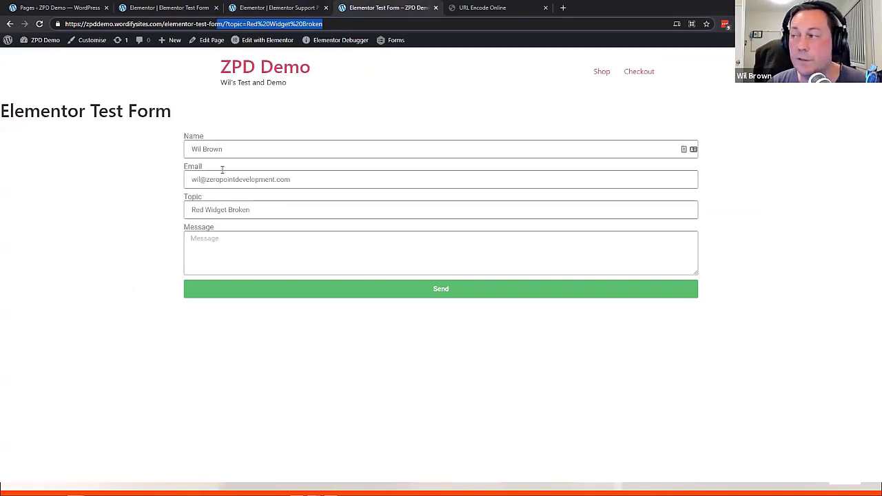
{"action": "left_click", "coordinate": [227, 25]}
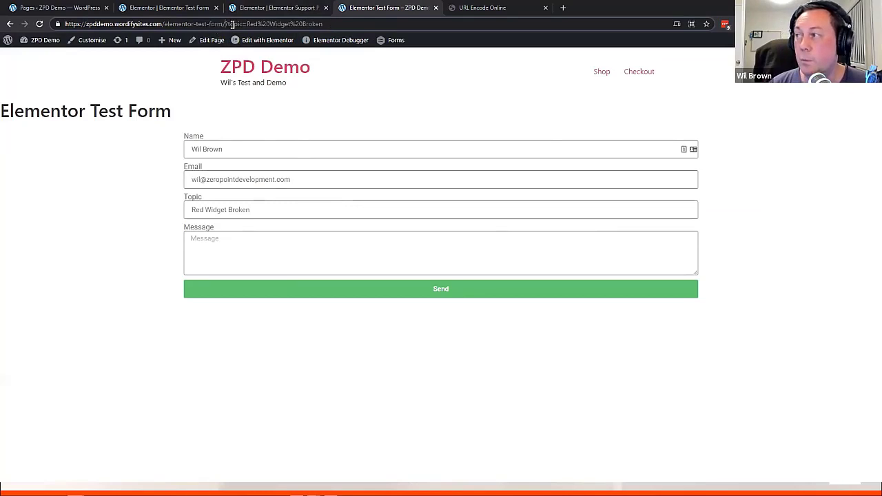
{"action": "left_click_drag", "start_coordinate": [224, 25], "coordinate": [53, 15]}
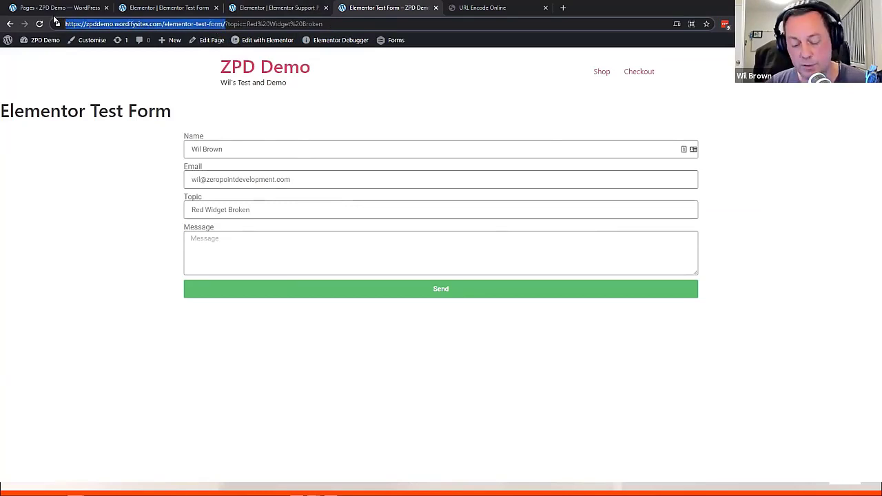
Open the test form from the Pages list in a new tab, then go back to the button's link field
{"action": "left_click", "coordinate": [58, 13]}
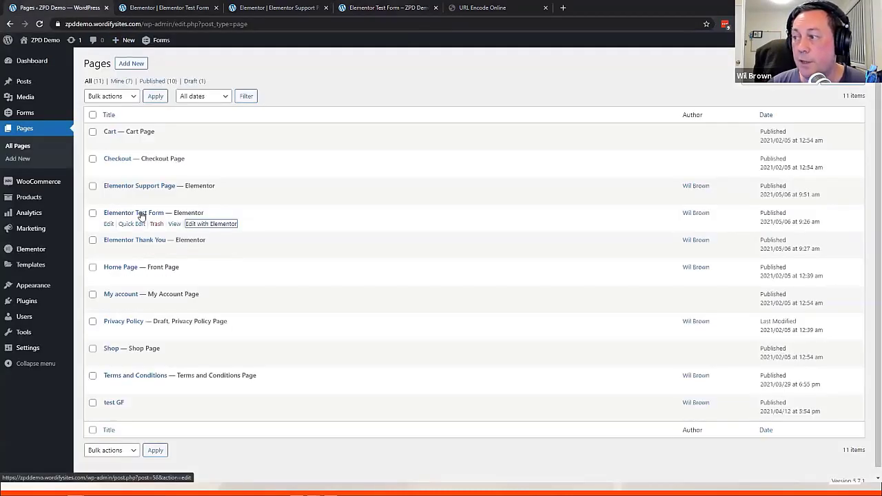
{"action": "right_click", "coordinate": [177, 229]}
{"action": "left_click", "coordinate": [207, 233]}
{"action": "left_click", "coordinate": [174, 9]}
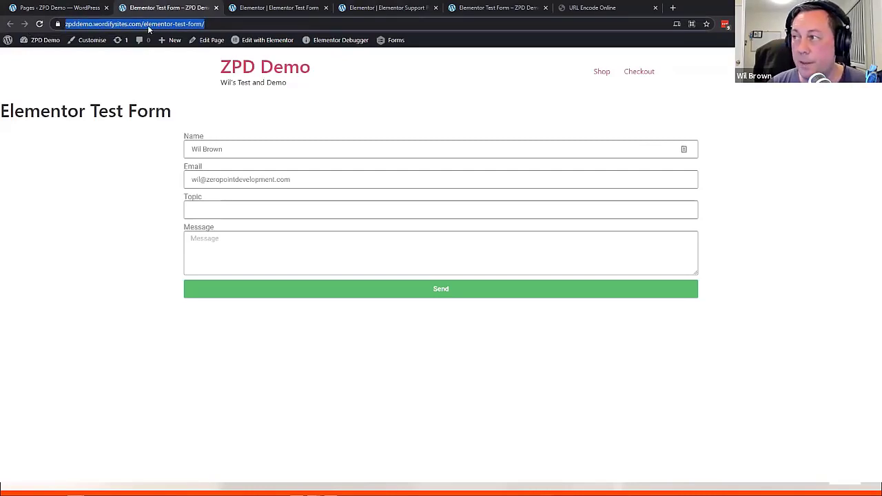
{"action": "left_click", "coordinate": [306, 8]}
{"action": "left_click", "coordinate": [374, 7]}
{"action": "left_click", "coordinate": [24, 161]}
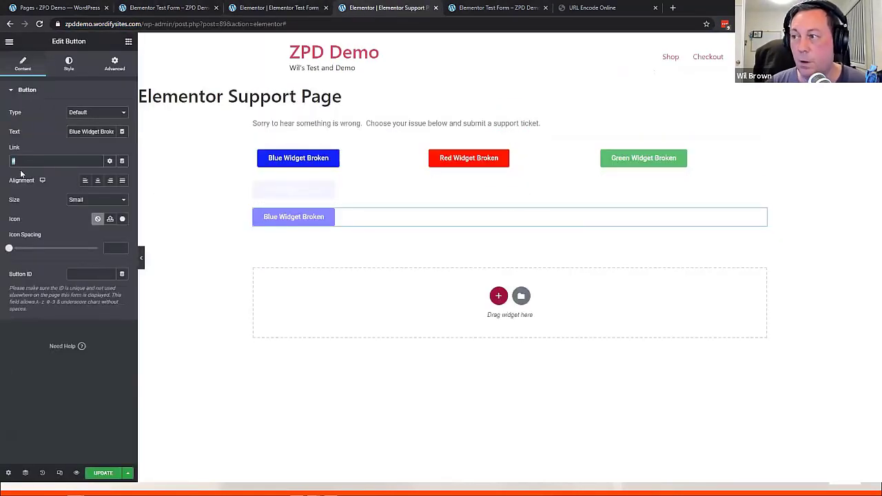
Set the button link to the test form URL plus ?topic=bluewidgetisbroken and update the page
{"action": "key", "text": "ctrl+v"}
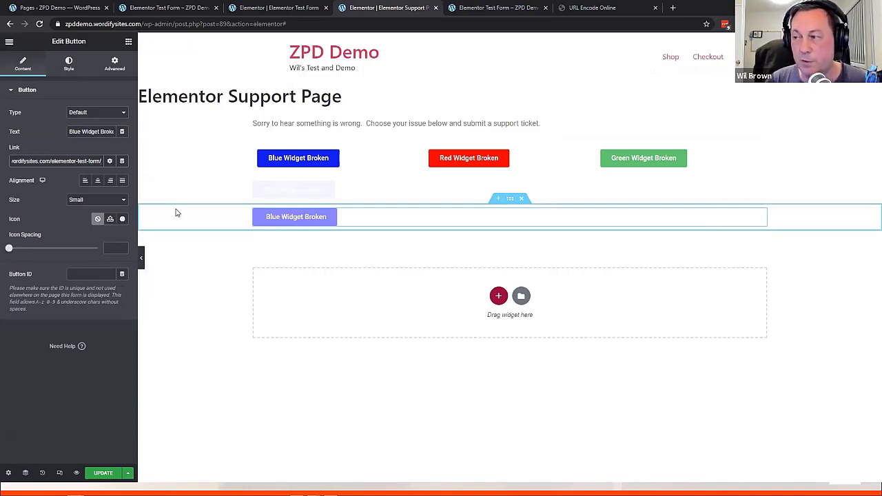
{"action": "type", "text": "?"}
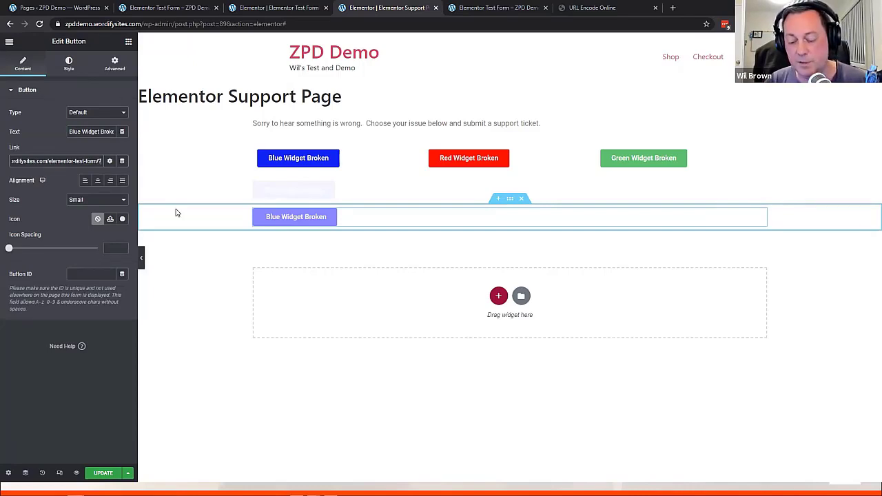
{"action": "type", "text": "topic"}
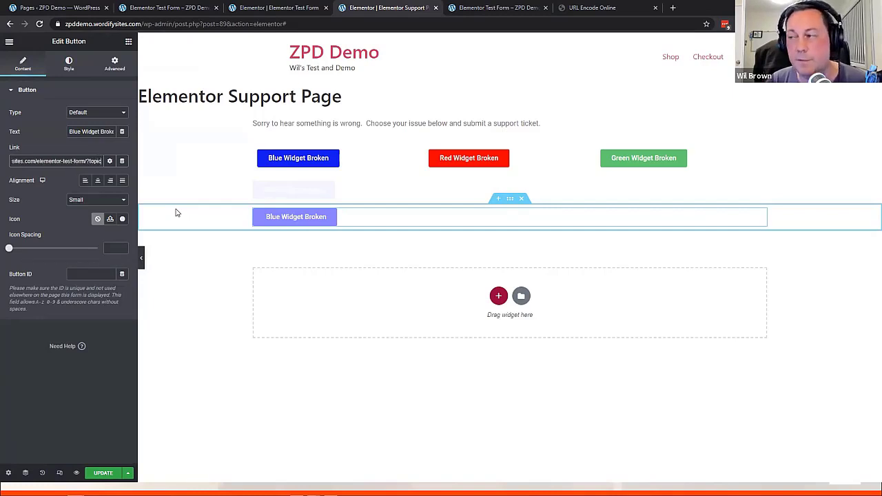
{"action": "type", "text": "="}
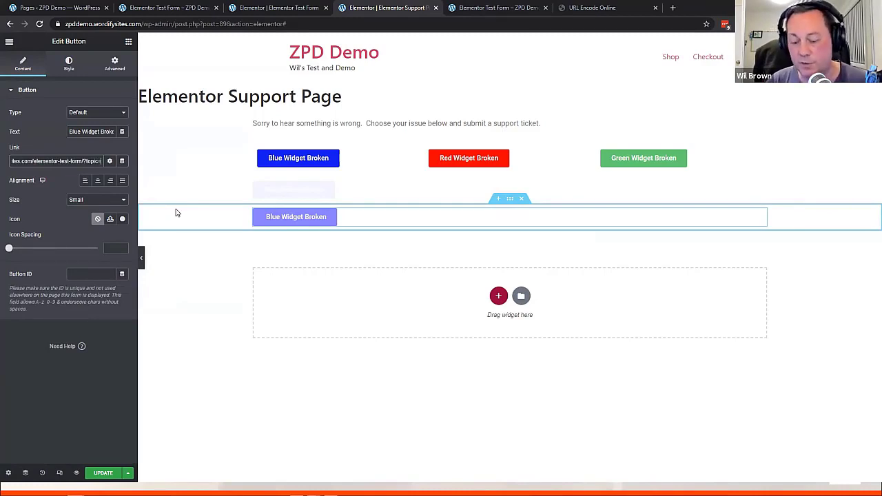
{"action": "type", "text": "blu"}
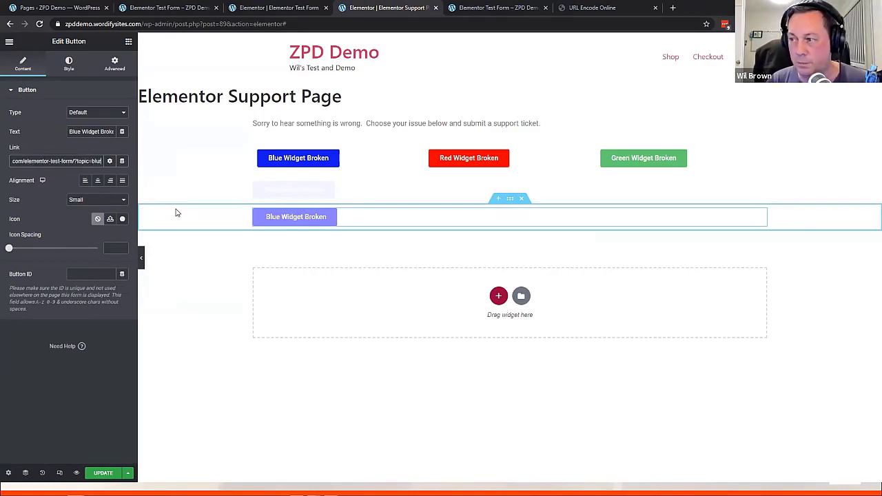
{"action": "type", "text": "ewidgetisbroken"}
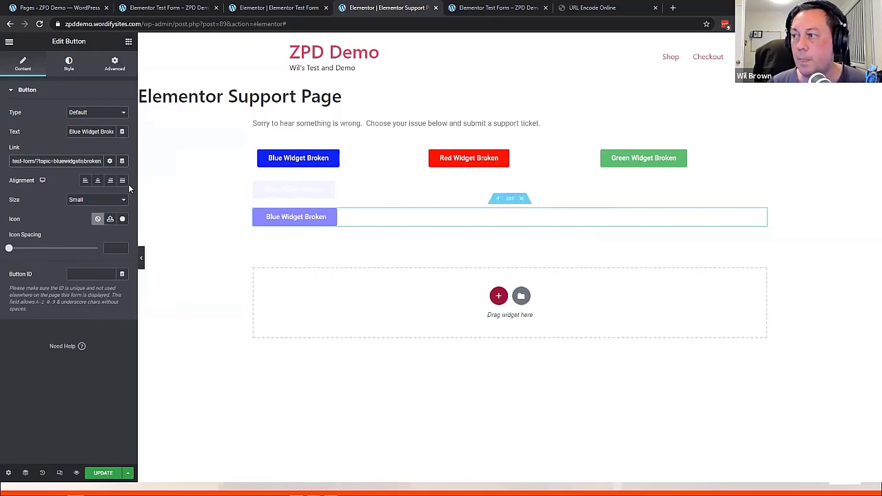
{"action": "left_click", "coordinate": [103, 473]}
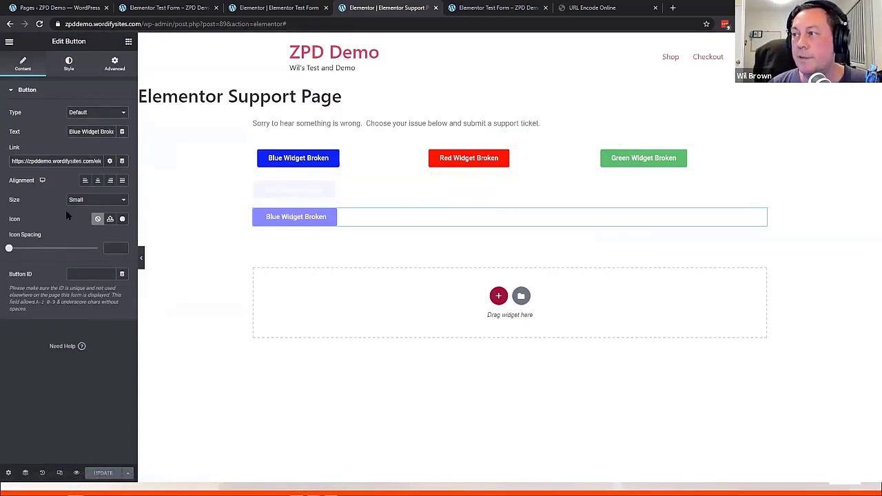
Close the two extra live test form tabs
{"action": "left_click", "coordinate": [469, 7]}
{"action": "left_click", "coordinate": [276, 7]}
{"action": "left_click", "coordinate": [184, 10]}
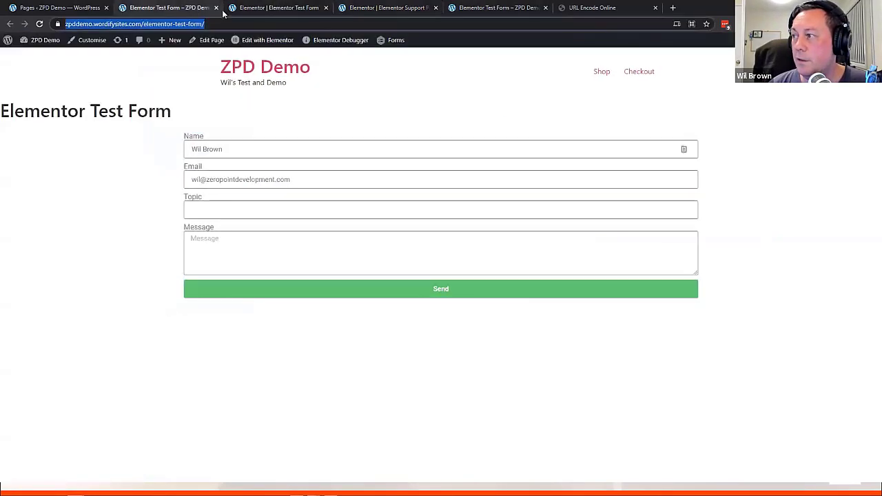
{"action": "left_click", "coordinate": [499, 8]}
{"action": "left_click", "coordinate": [407, 9]}
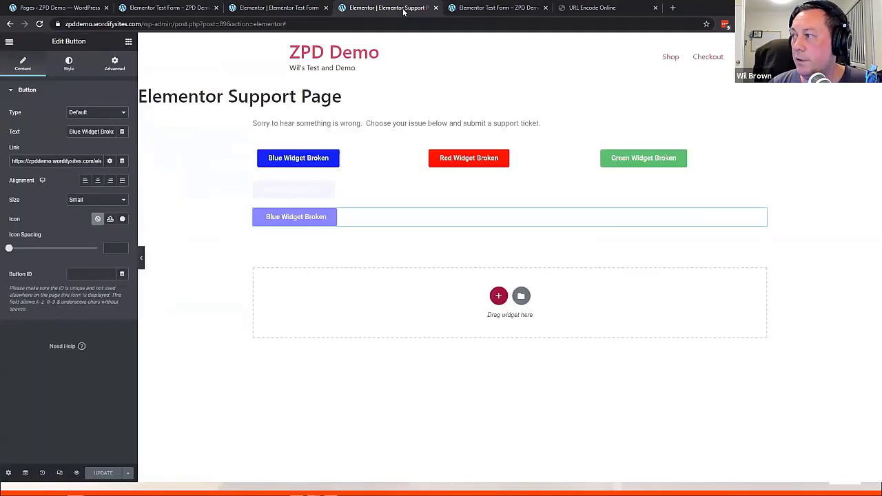
{"action": "left_click", "coordinate": [454, 11]}
{"action": "key", "text": "ctrl+w"}
{"action": "left_click", "coordinate": [172, 10]}
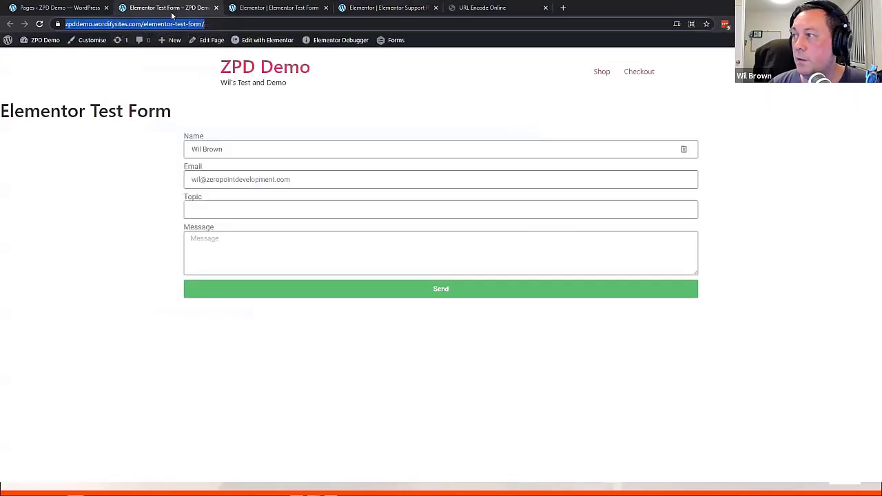
{"action": "key", "text": "ctrl+w"}
View the Support Page in a new tab and follow the lighter blue button, checking the topic parameter
{"action": "left_click", "coordinate": [82, 9]}
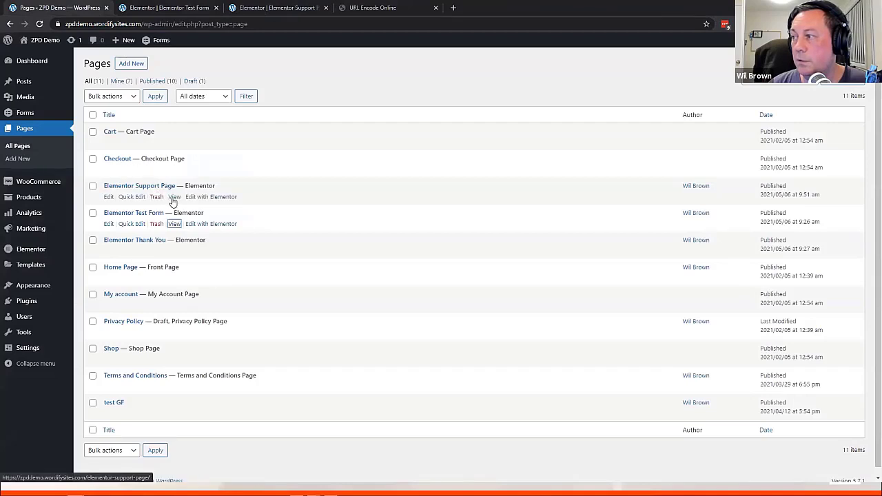
{"action": "middle_click", "coordinate": [174, 197]}
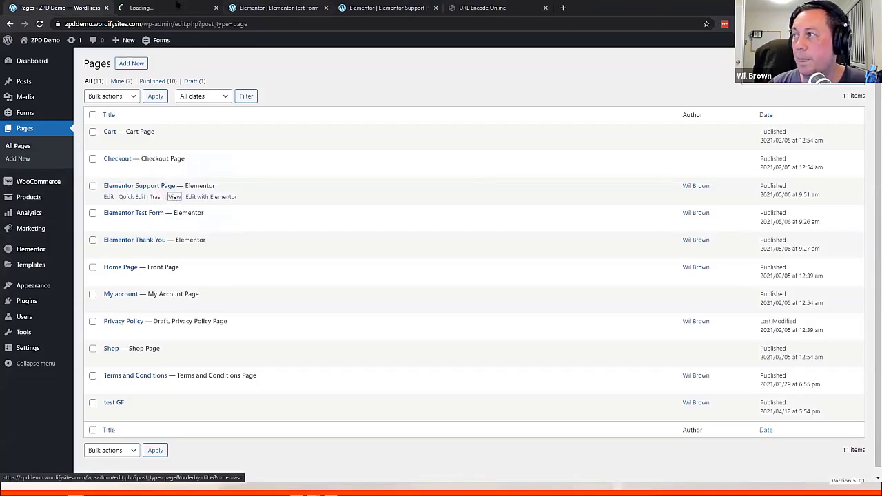
{"action": "left_click", "coordinate": [173, 8]}
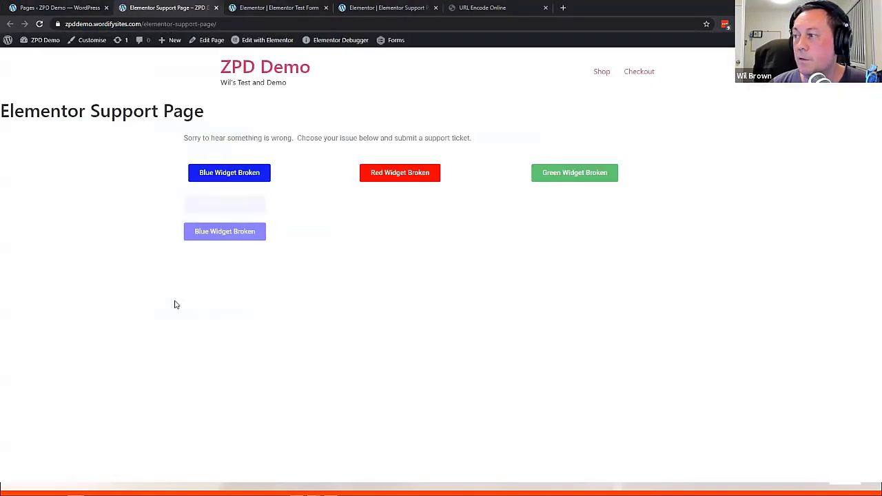
{"action": "left_click", "coordinate": [219, 236]}
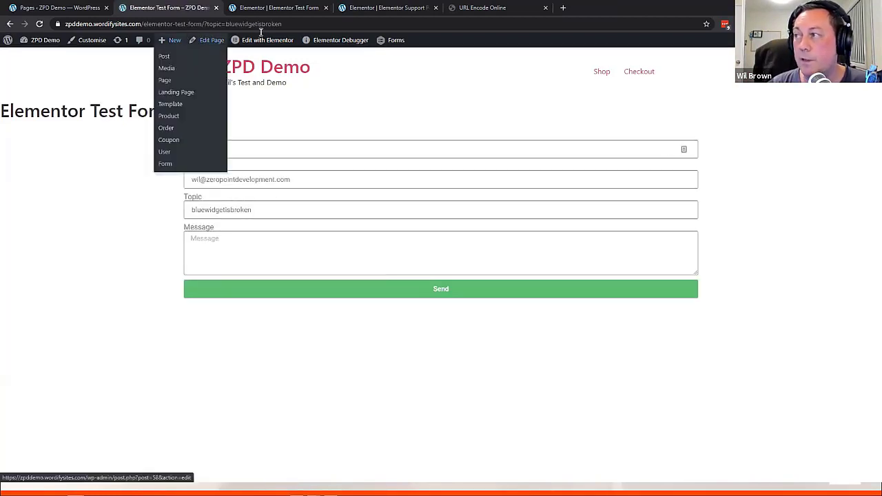
{"action": "mouse_move", "coordinate": [283, 24]}
{"action": "left_mouse_down"}
{"action": "mouse_move", "coordinate": [59, 25]}
{"action": "mouse_move", "coordinate": [283, 29]}
{"action": "left_mouse_up"}
{"action": "left_click_drag", "start_coordinate": [225, 25], "coordinate": [316, 24]}
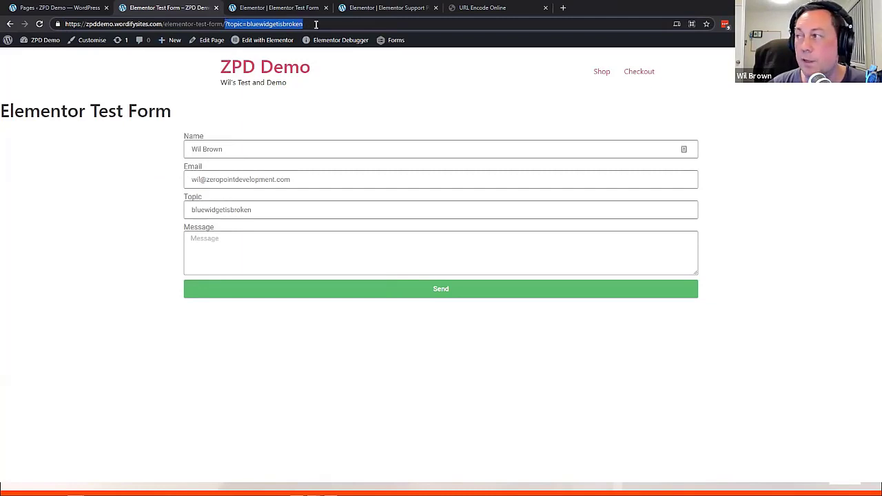
{"action": "left_click", "coordinate": [265, 210]}
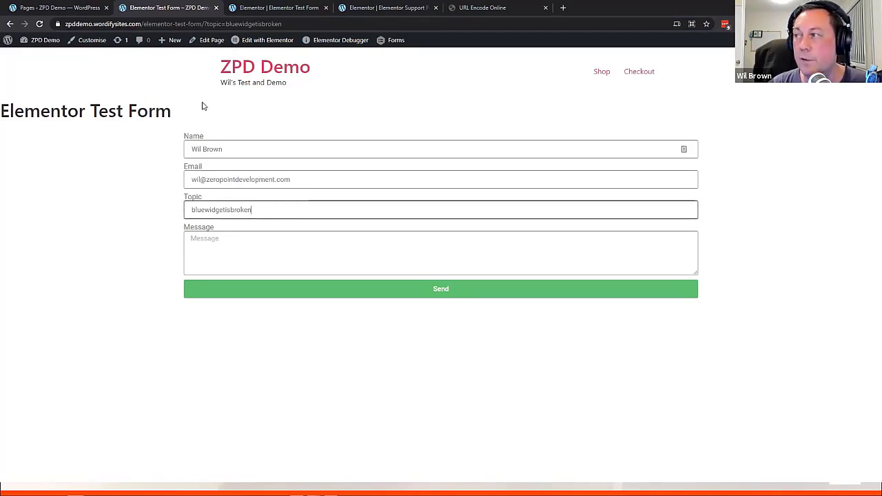
Repeat the blue button test, confirming the URL and Topic field show bluewidgetisbroken
{"action": "left_click", "coordinate": [10, 23]}
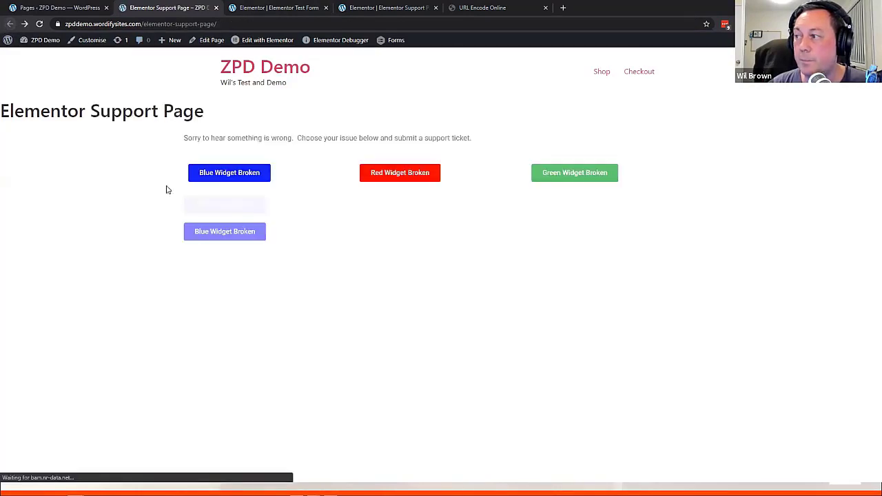
{"action": "left_click", "coordinate": [225, 232]}
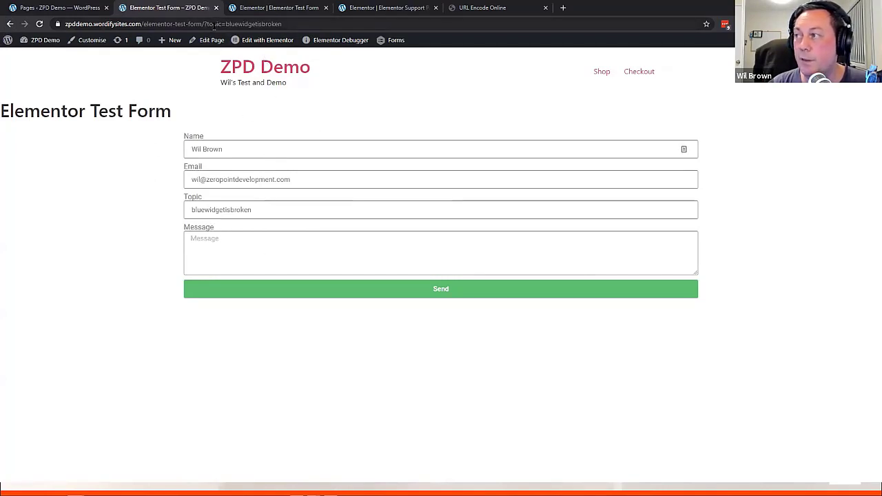
{"action": "left_click_drag", "start_coordinate": [225, 24], "coordinate": [332, 26]}
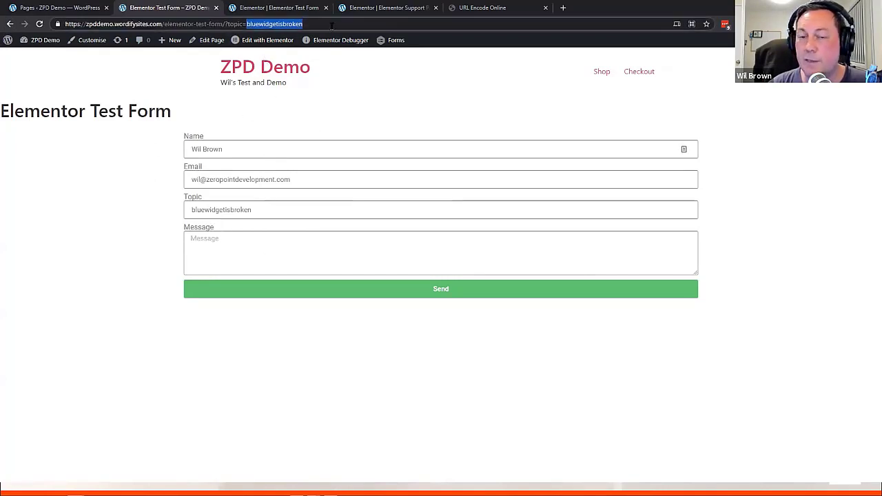
{"action": "left_click", "coordinate": [269, 210]}
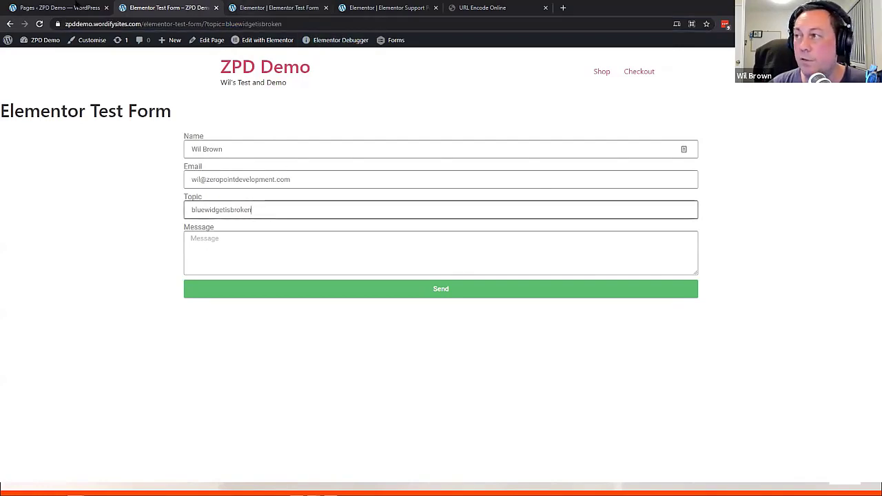
{"action": "left_click", "coordinate": [284, 7]}
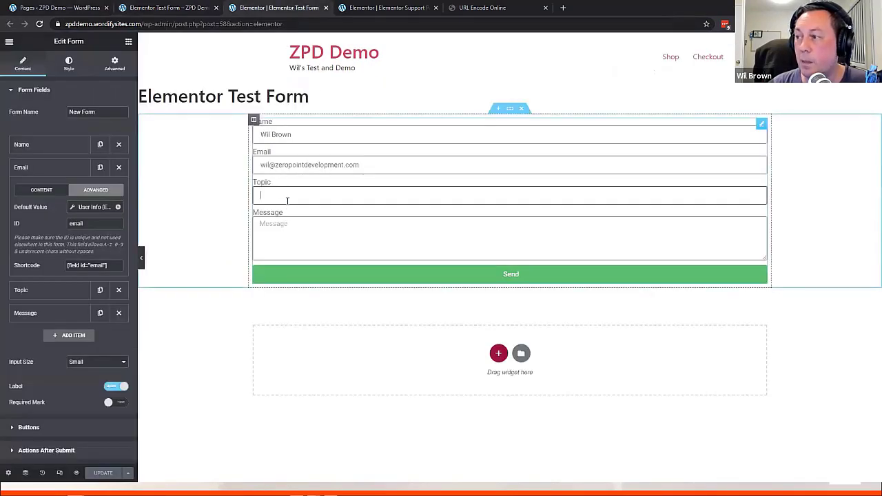
Inspect the Topic field's Advanced default value: Request Parameter, type Get, parameter name topic
{"action": "left_click", "coordinate": [27, 290]}
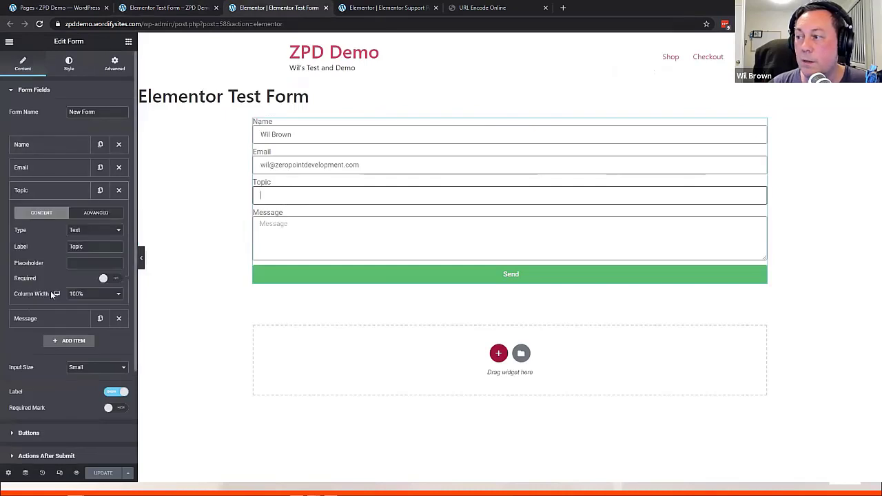
{"action": "left_click", "coordinate": [107, 215]}
{"action": "left_click", "coordinate": [106, 229]}
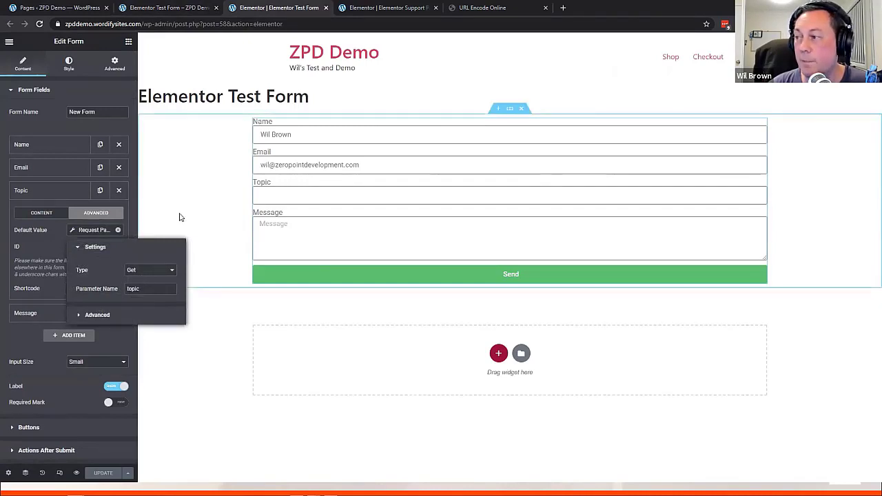
{"action": "left_click", "coordinate": [207, 71]}
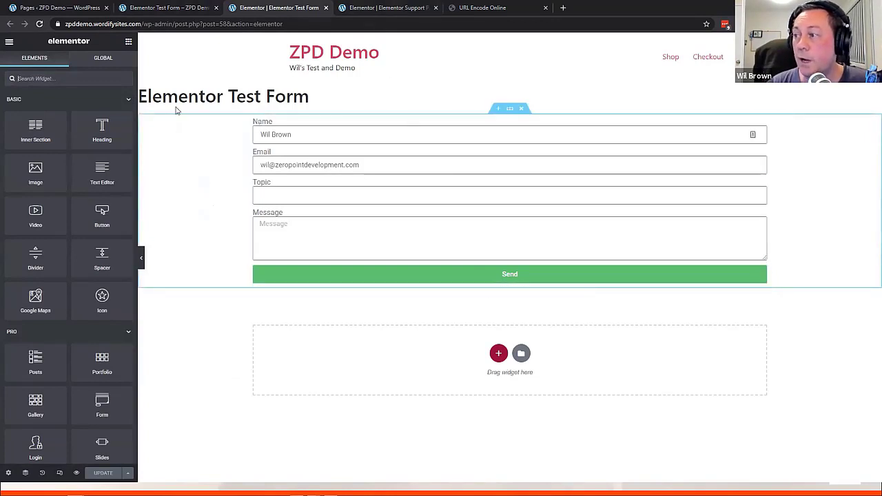
Add a Redirect action under Actions After Submit and open its Redirect To field
{"action": "left_click", "coordinate": [428, 231]}
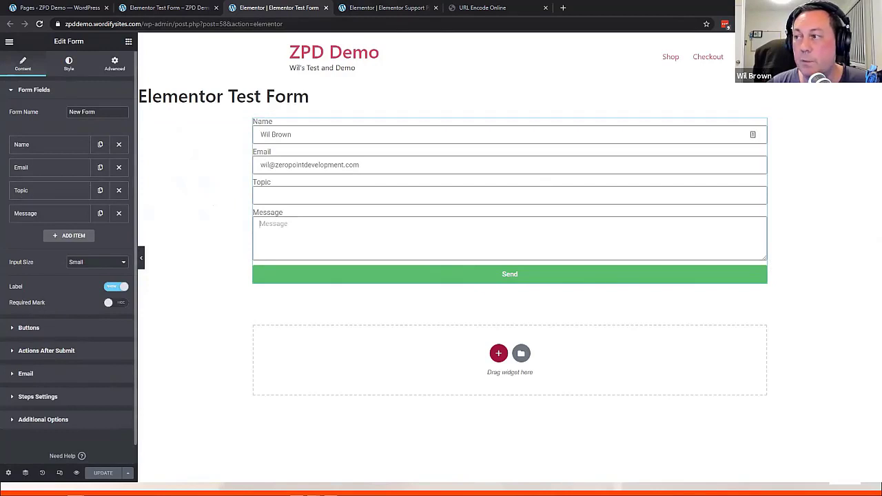
{"action": "left_click", "coordinate": [13, 91]}
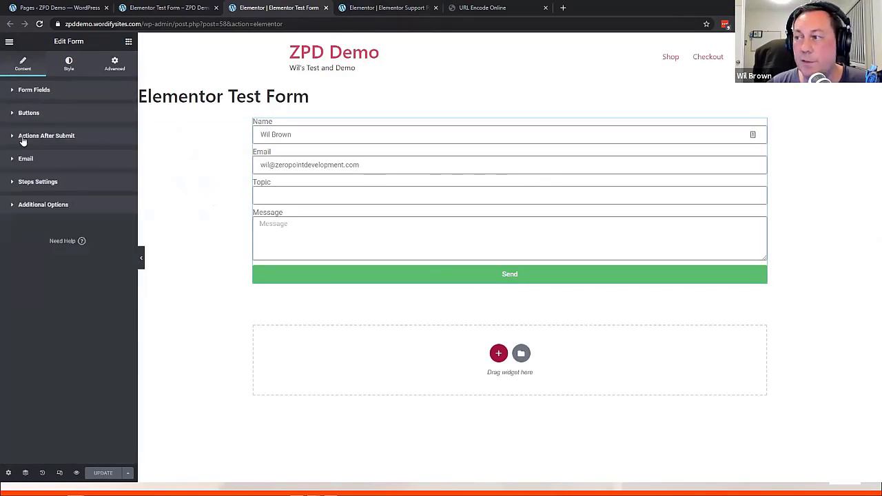
{"action": "left_click", "coordinate": [15, 139]}
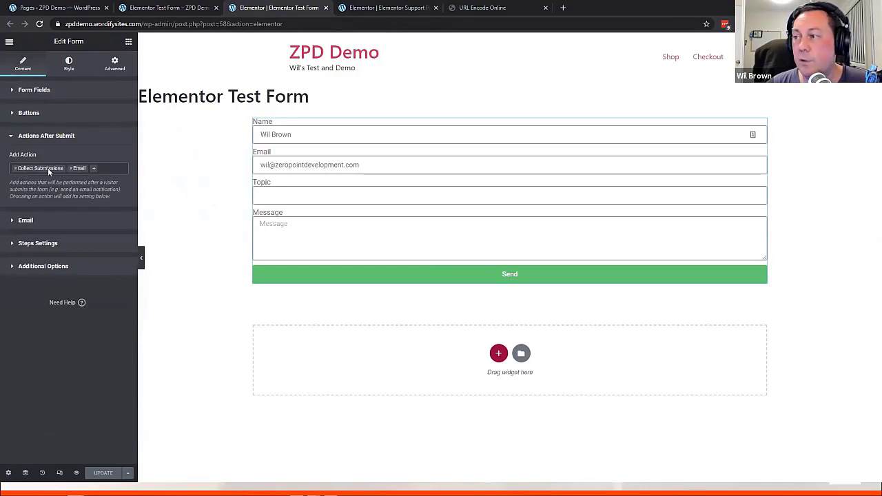
{"action": "left_click", "coordinate": [96, 169]}
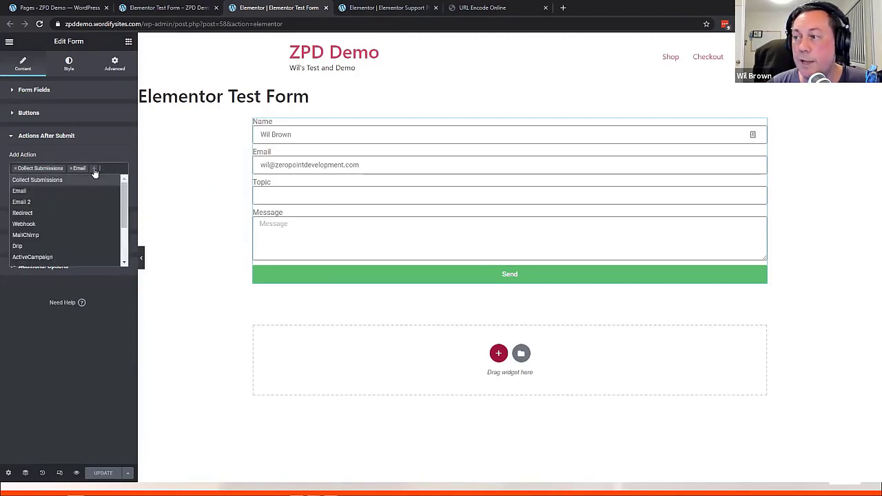
{"action": "left_click", "coordinate": [26, 213]}
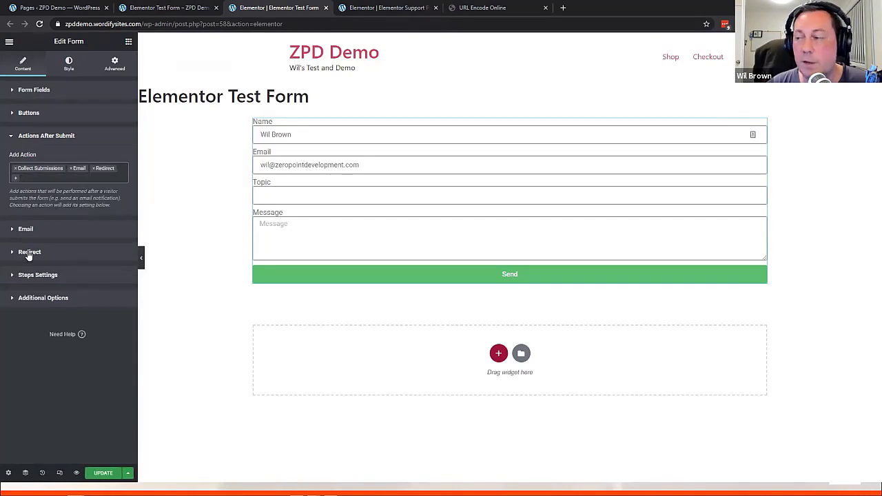
{"action": "left_click", "coordinate": [13, 253]}
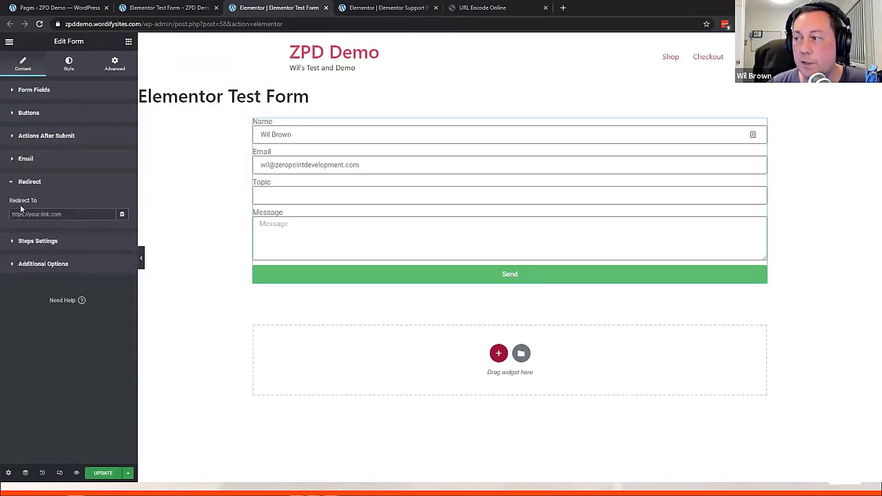
{"action": "left_click", "coordinate": [69, 210]}
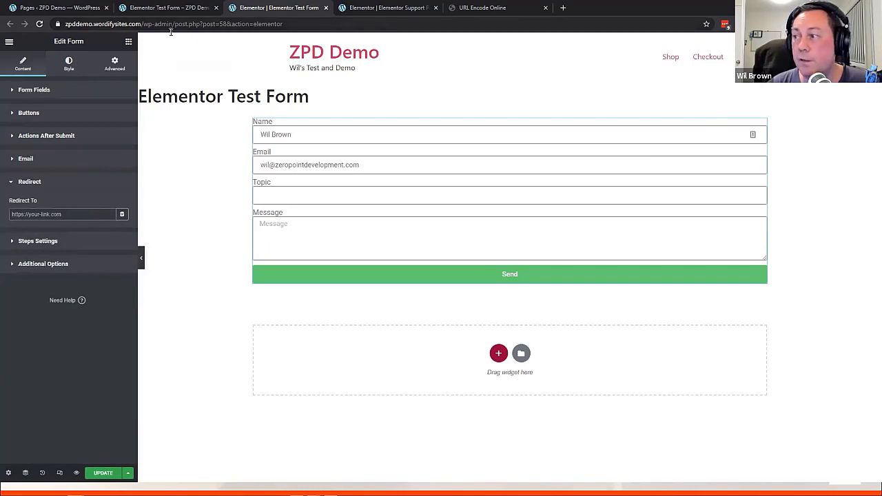
{"action": "left_click", "coordinate": [176, 7]}
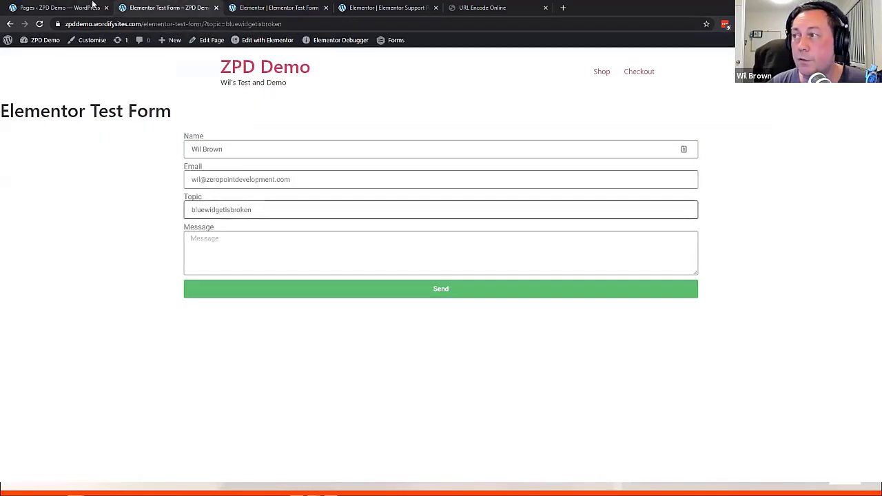
From the Pages list, open Elementor Thank You with 'Edit with Elementor'
{"action": "left_click", "coordinate": [92, 7]}
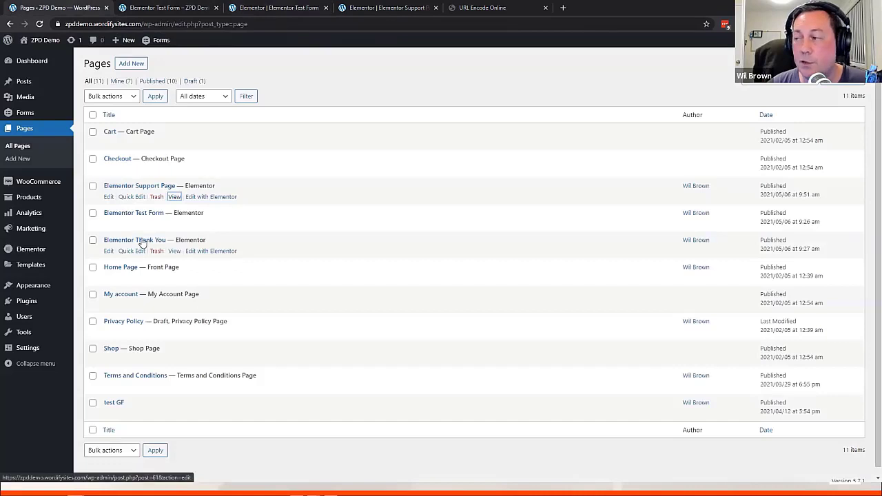
{"action": "left_click", "coordinate": [216, 253]}
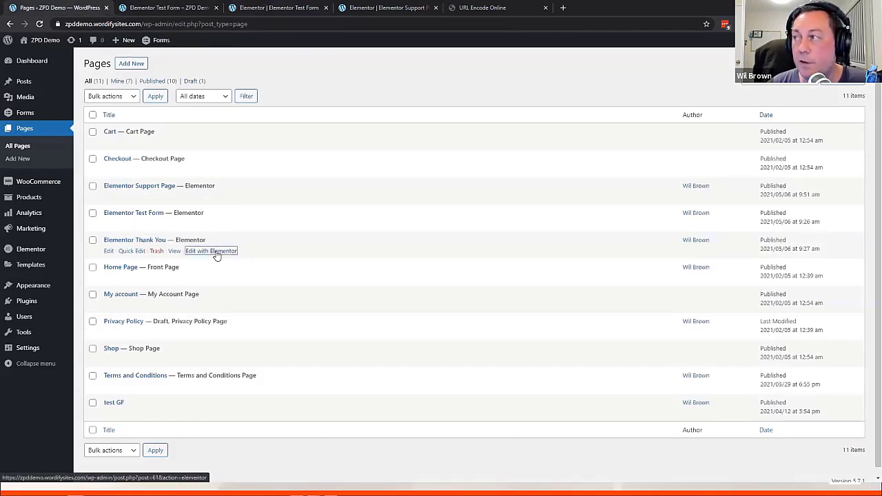
{"action": "left_click", "coordinate": [175, 8]}
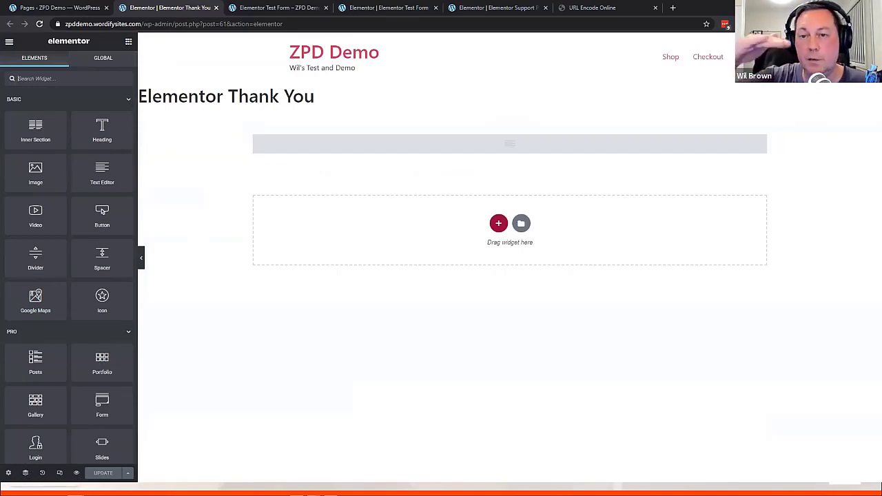
Open the Navigator beside the page and expand the first section to inspect its Heading
{"action": "left_click", "coordinate": [25, 473]}
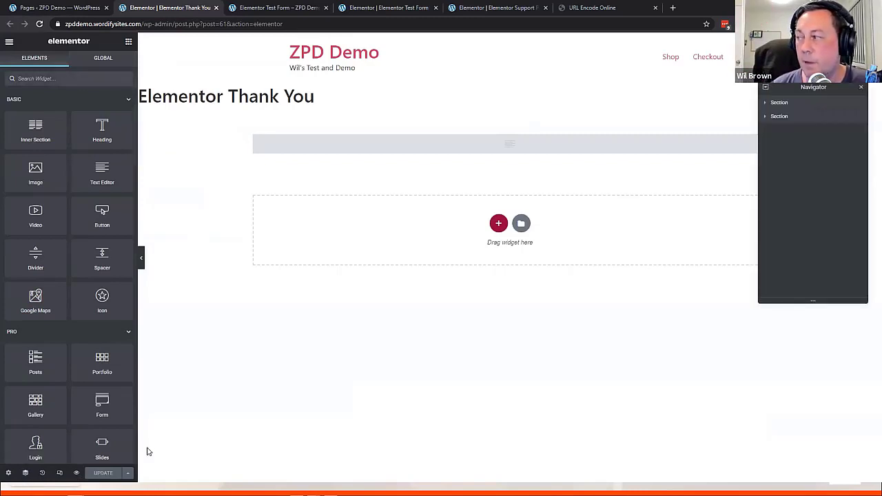
{"action": "left_click_drag", "start_coordinate": [787, 84], "coordinate": [166, 134]}
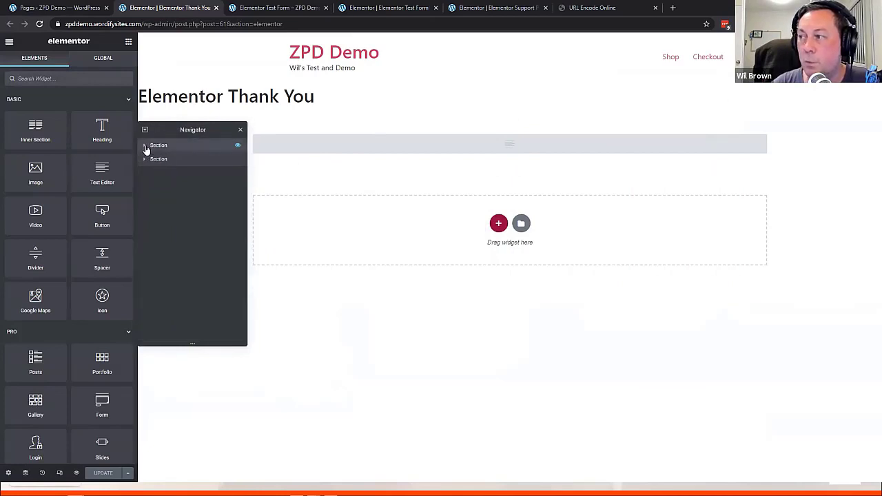
{"action": "left_click", "coordinate": [144, 146]}
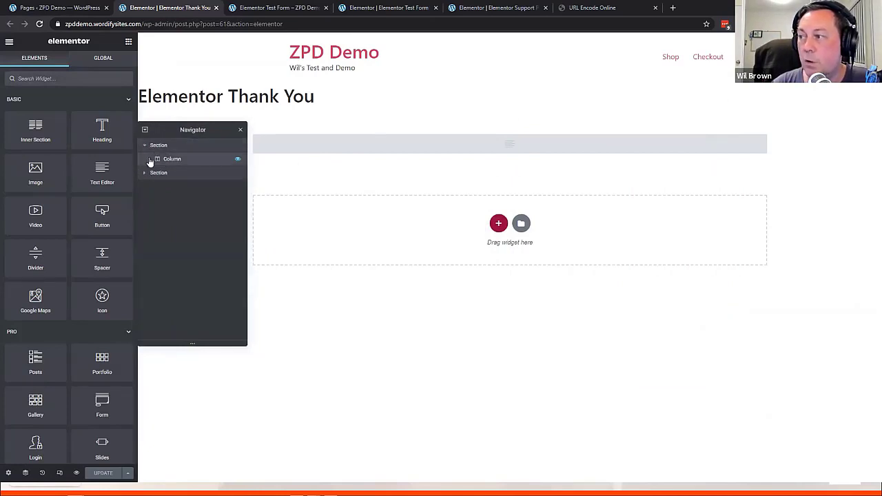
{"action": "left_click", "coordinate": [148, 159]}
{"action": "left_click", "coordinate": [177, 174]}
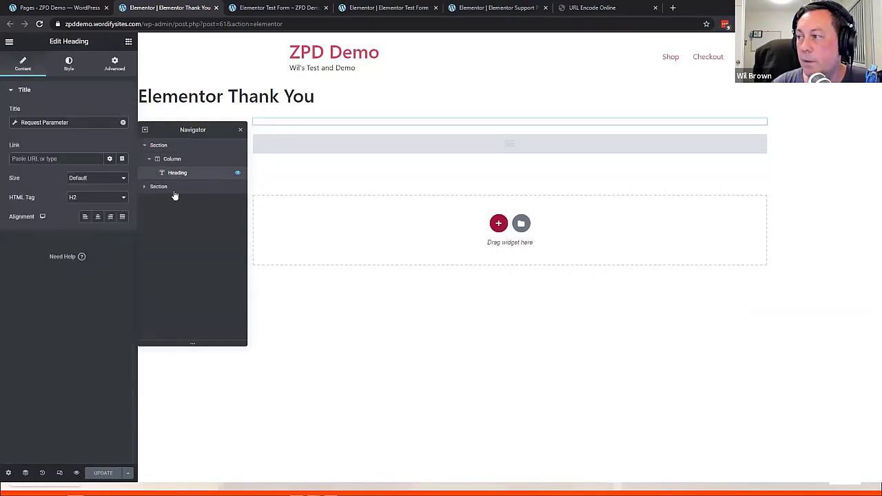
Expand the second section to inspect the Text Editor, then recheck the Heading's Request Parameter setup
{"action": "left_click", "coordinate": [145, 189]}
{"action": "left_click", "coordinate": [145, 188]}
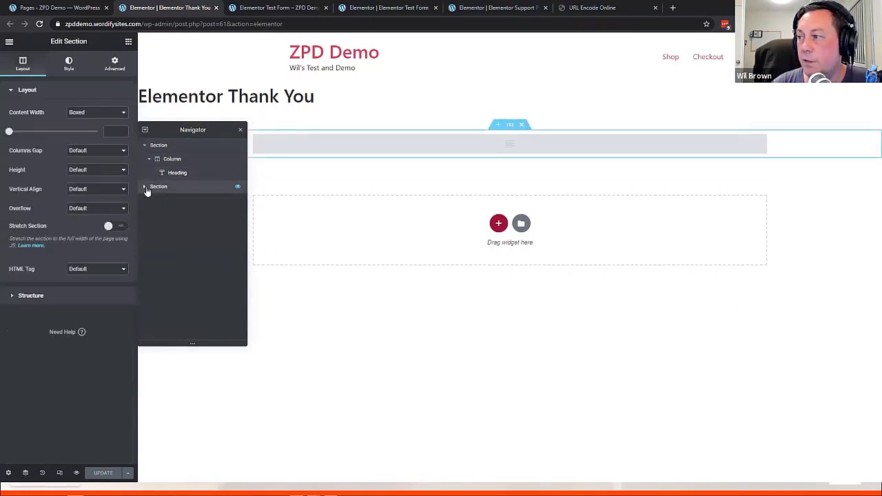
{"action": "left_click", "coordinate": [155, 201]}
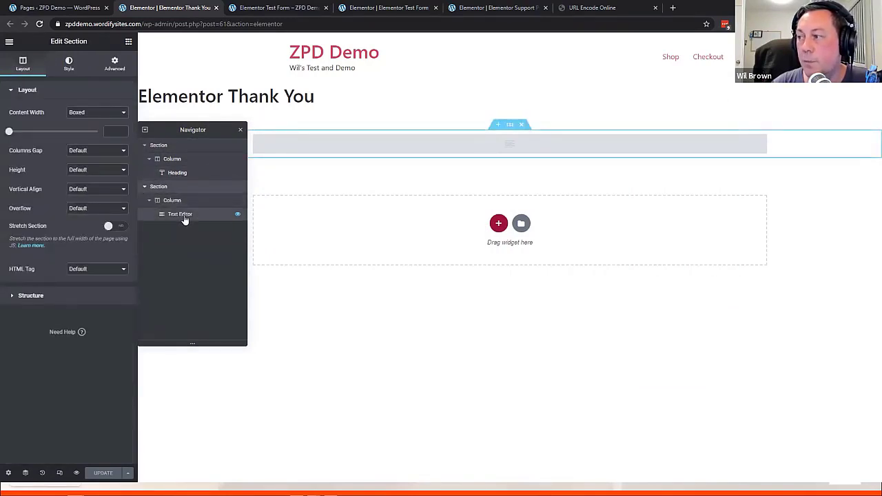
{"action": "left_click", "coordinate": [183, 214]}
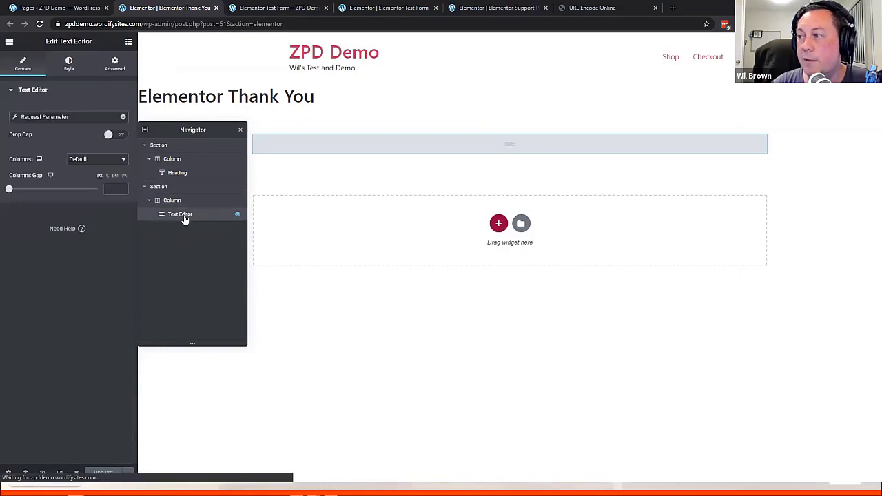
{"action": "left_click", "coordinate": [170, 159]}
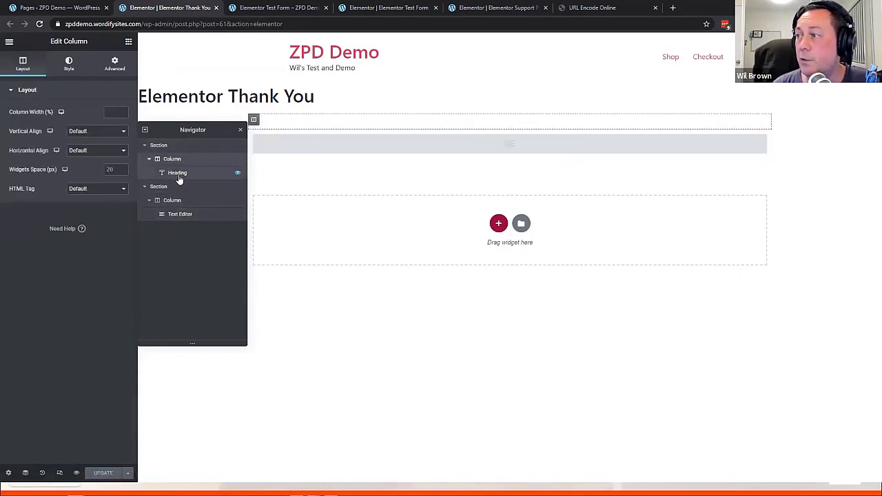
{"action": "left_click", "coordinate": [178, 174]}
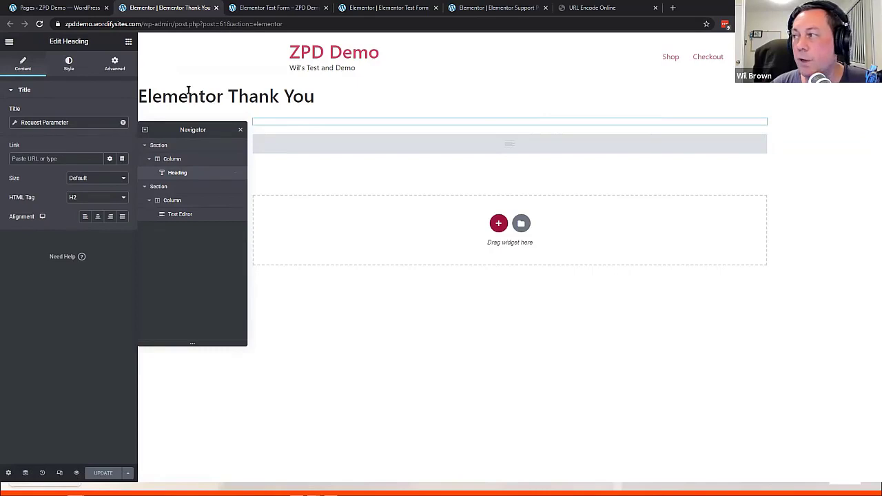
{"action": "left_click", "coordinate": [128, 43]}
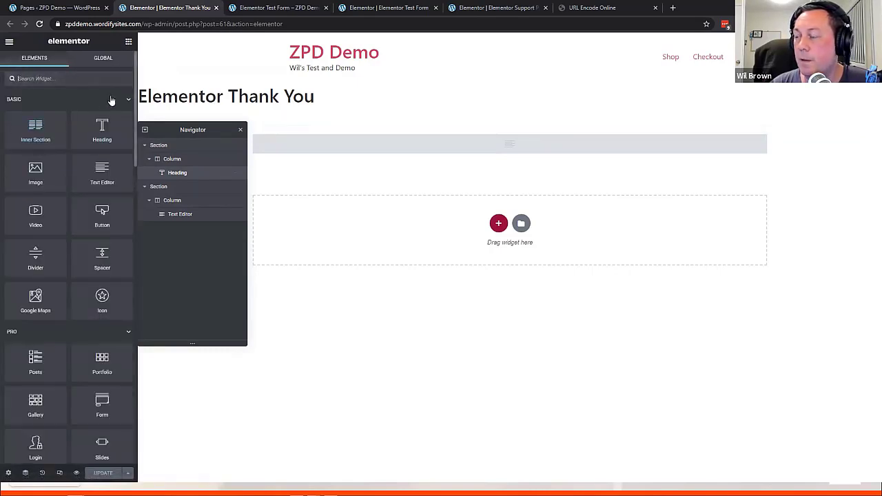
Drop a Heading widget into the empty third section and clear its title text
{"action": "left_click_drag", "start_coordinate": [102, 131], "coordinate": [461, 239]}
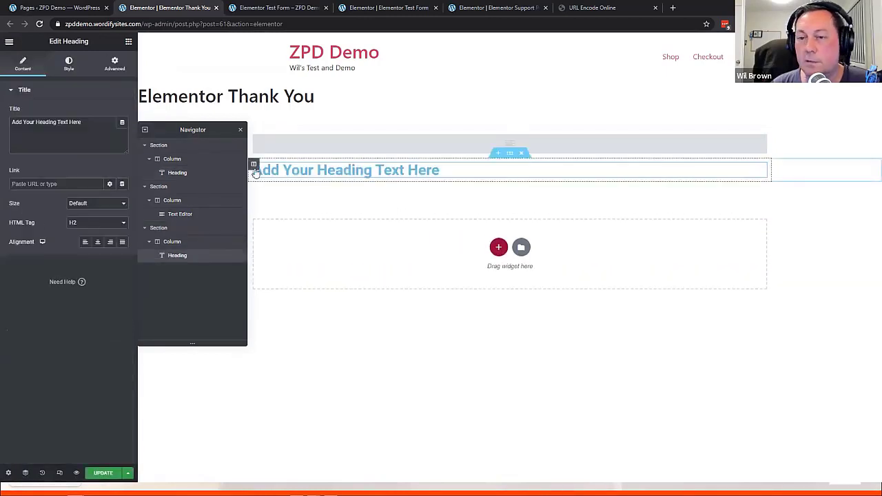
{"action": "left_click", "coordinate": [60, 137]}
{"action": "triple_click", "coordinate": [52, 121]}
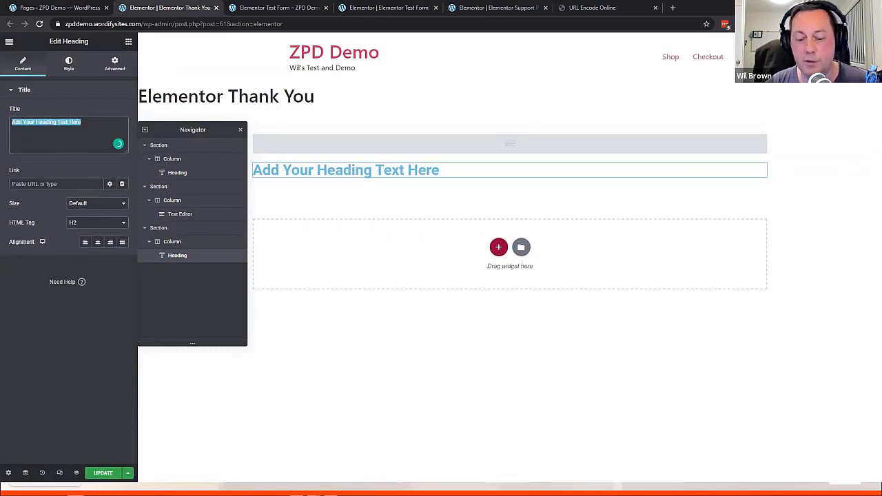
{"action": "type", "text": "Thanks for"}
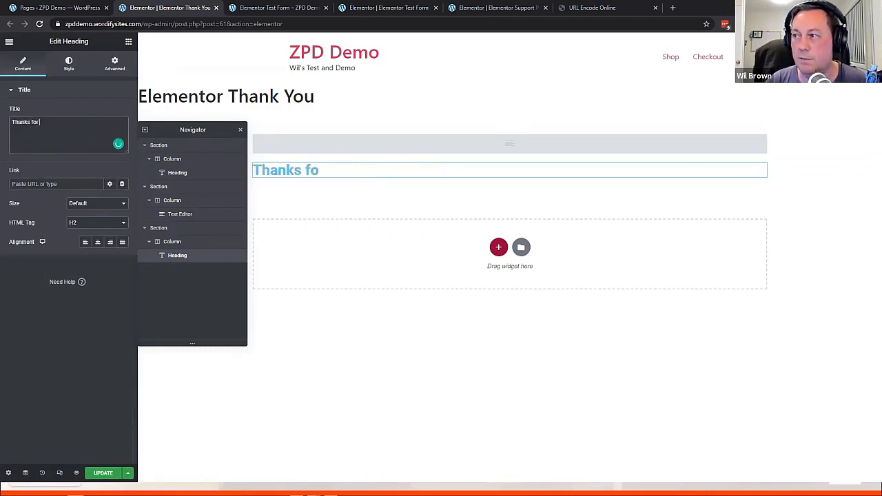
{"action": "type", "text": " submitting."}
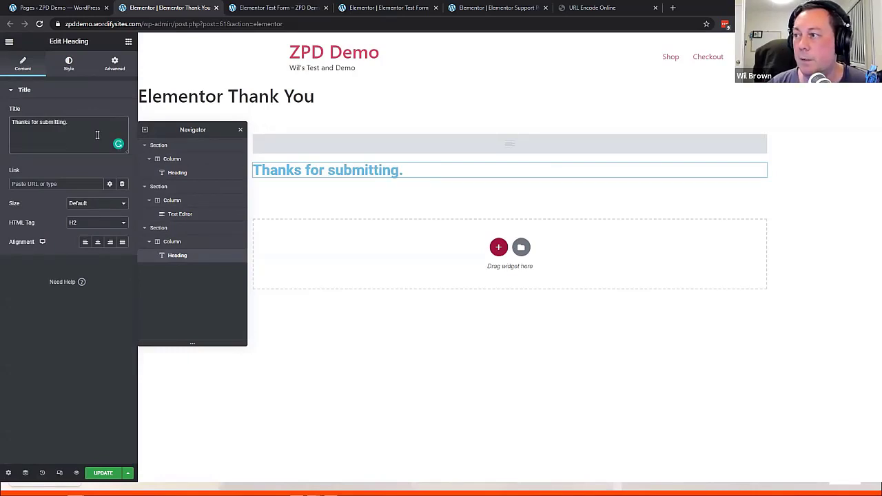
{"action": "key", "text": "ctrl+a"}
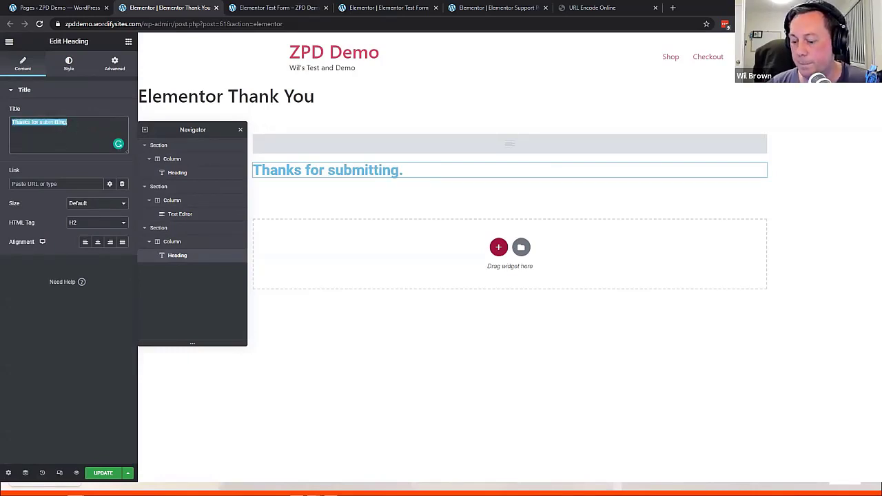
{"action": "key", "text": "BackSpace"}
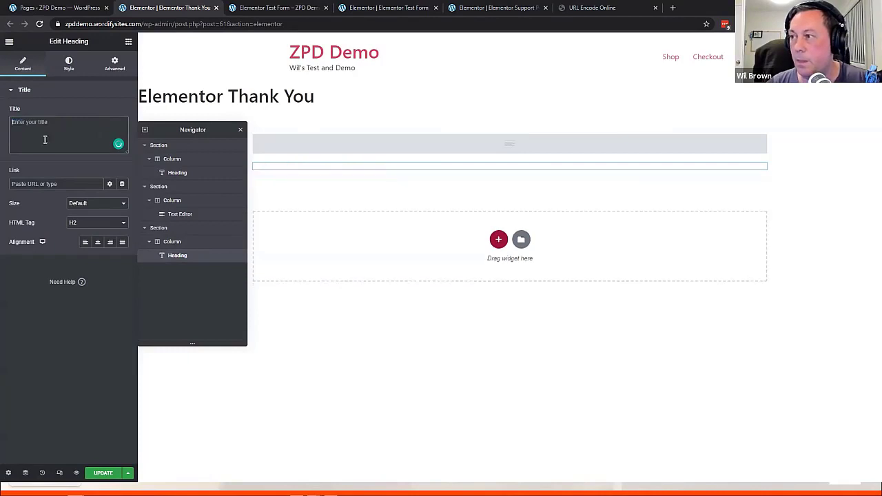
{"action": "left_click", "coordinate": [61, 93]}
{"action": "left_click", "coordinate": [28, 91]}
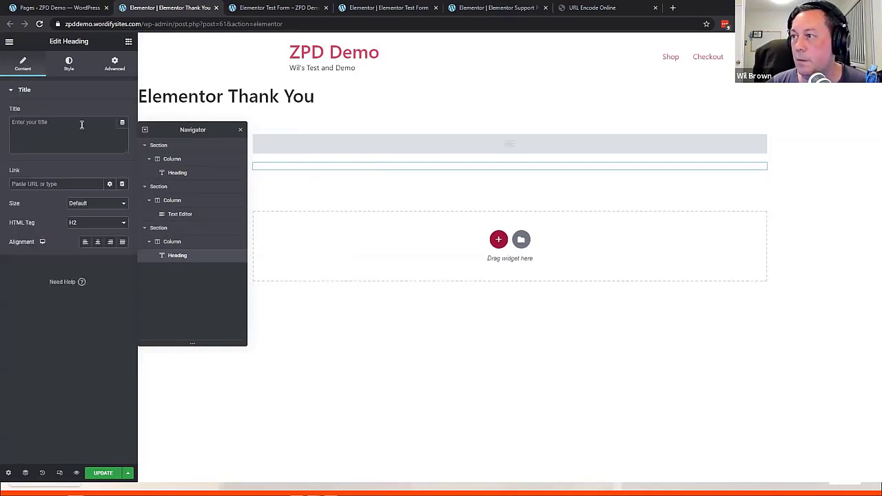
Set the heading title to a Request Parameter dynamic tag with parameter name displaypersonname
{"action": "left_click", "coordinate": [122, 124]}
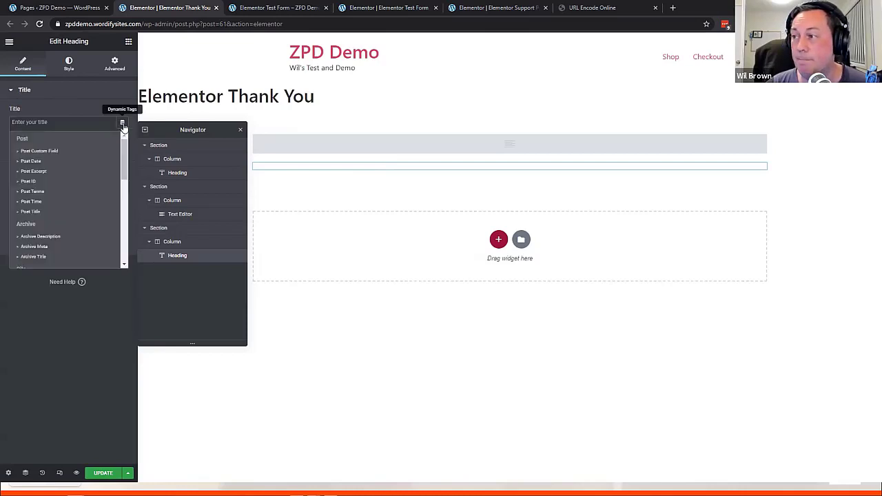
{"action": "scroll", "coordinate": [94, 200], "scroll_direction": "down", "scroll_amount": 3}
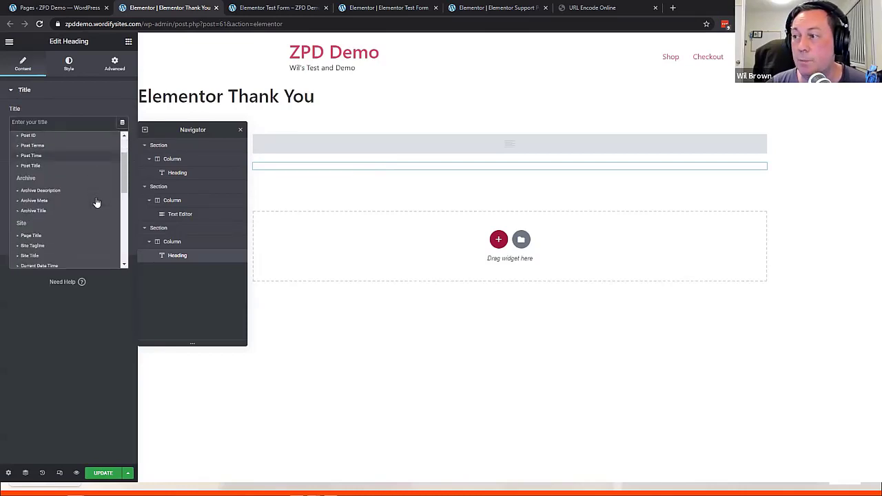
{"action": "scroll", "coordinate": [53, 191], "scroll_direction": "down", "scroll_amount": 1}
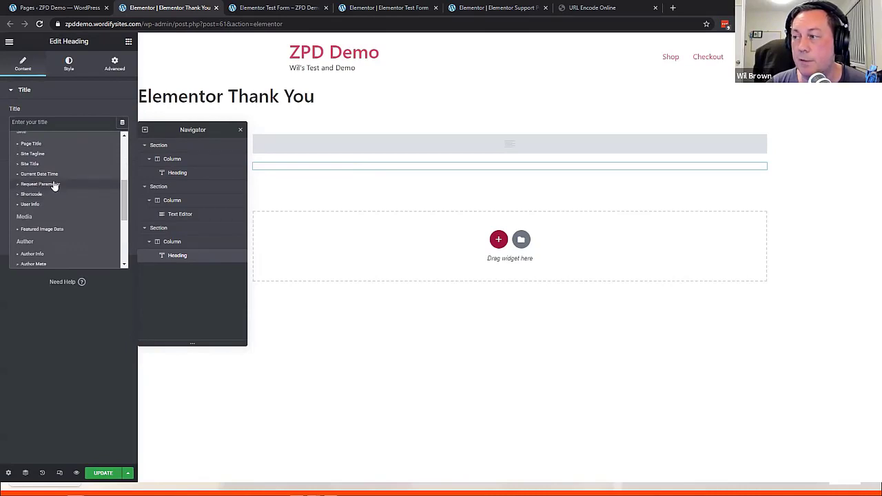
{"action": "left_click", "coordinate": [54, 185]}
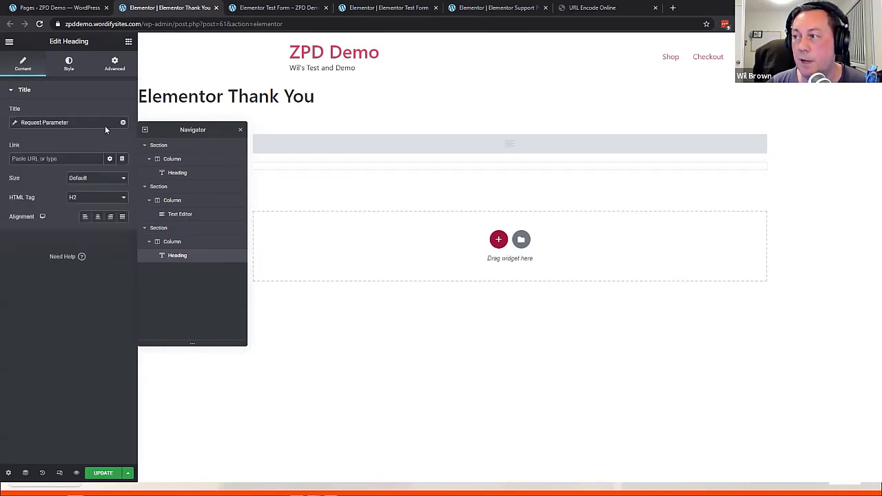
{"action": "left_click", "coordinate": [47, 122]}
{"action": "left_click", "coordinate": [84, 180]}
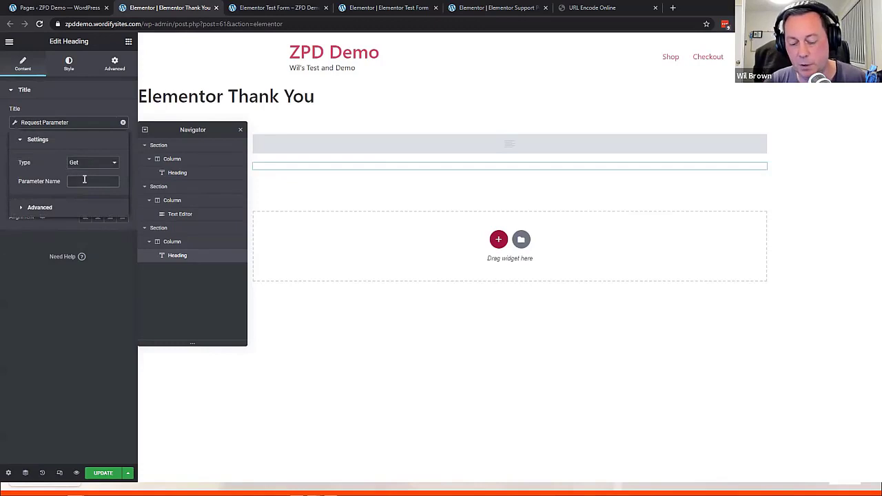
{"action": "type", "text": "display"}
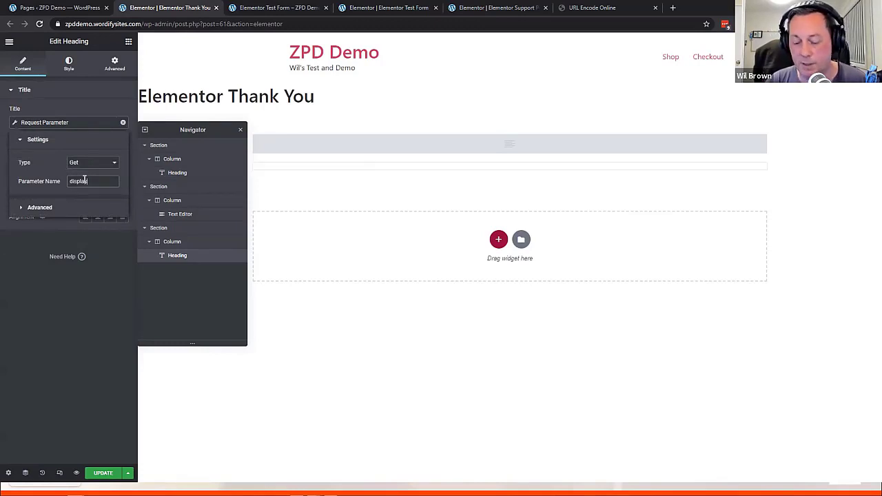
{"action": "type", "text": "personname"}
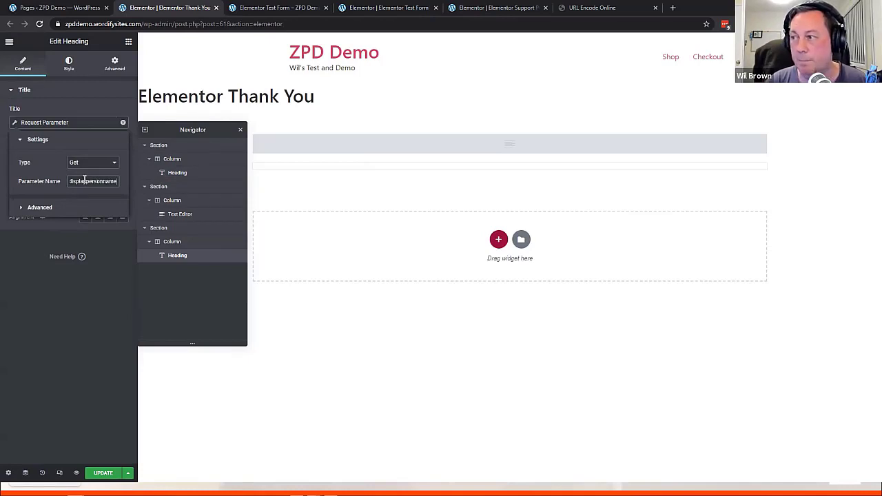
{"action": "key", "text": "ctrl+a"}
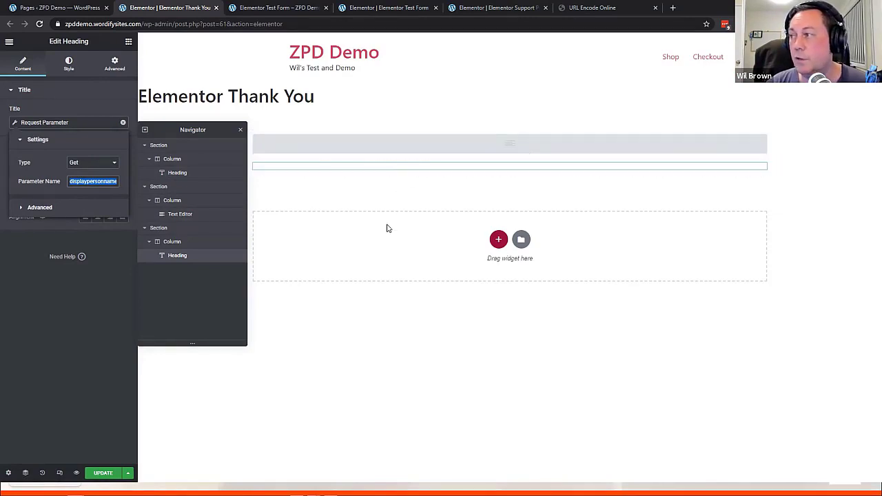
Give the Request Parameter Before text 'THank you very kindly' and After text '!!'
{"action": "left_click", "coordinate": [24, 209]}
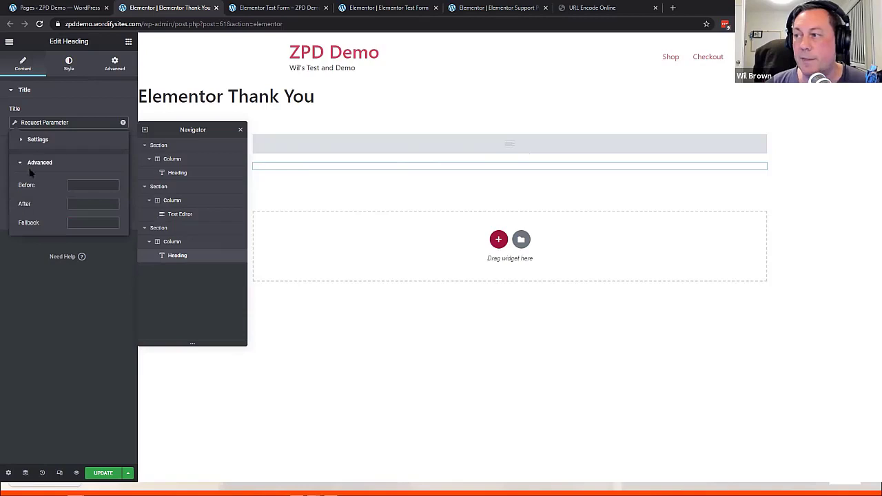
{"action": "left_click", "coordinate": [86, 185]}
{"action": "type", "text": "THank you v"}
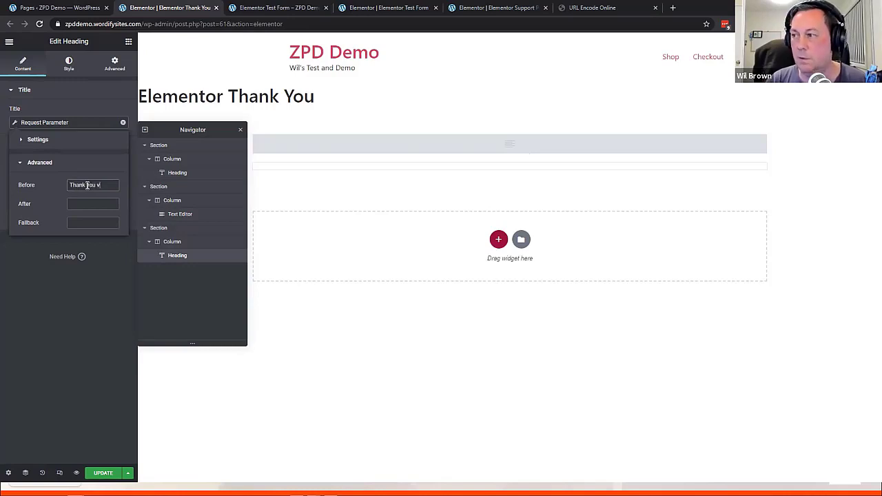
{"action": "type", "text": "er"}
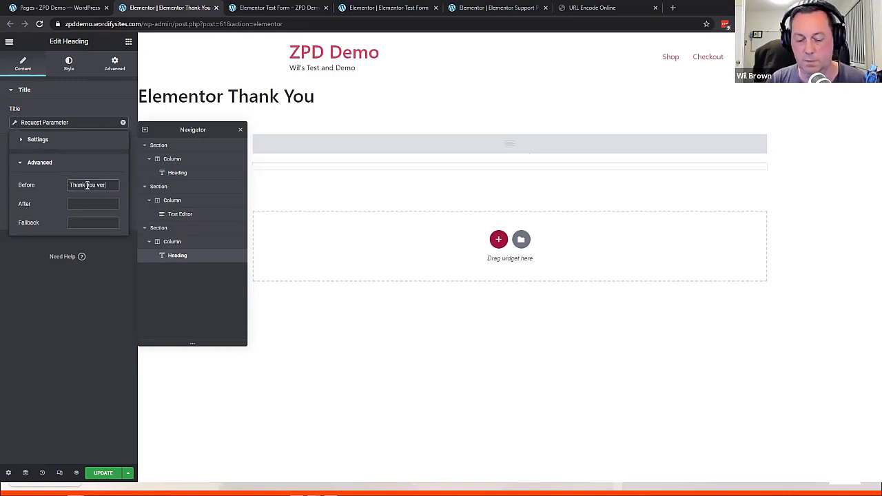
{"action": "type", "text": "y kindly"}
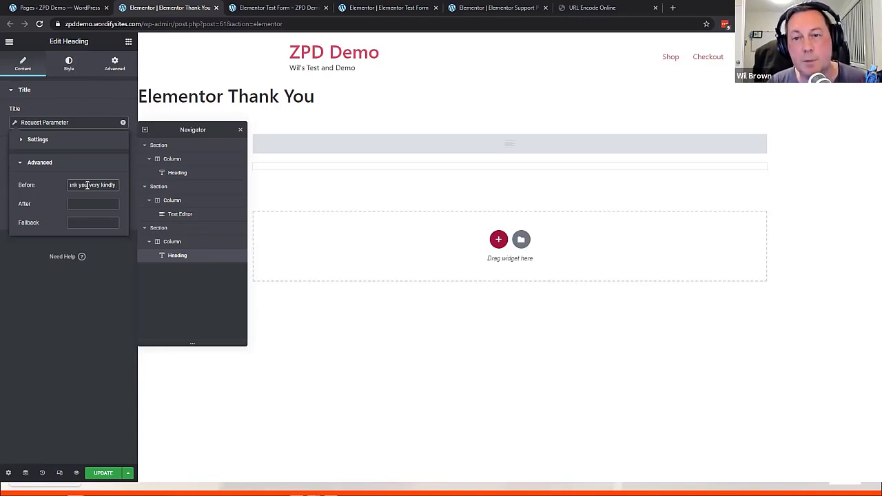
{"action": "left_click", "coordinate": [101, 204]}
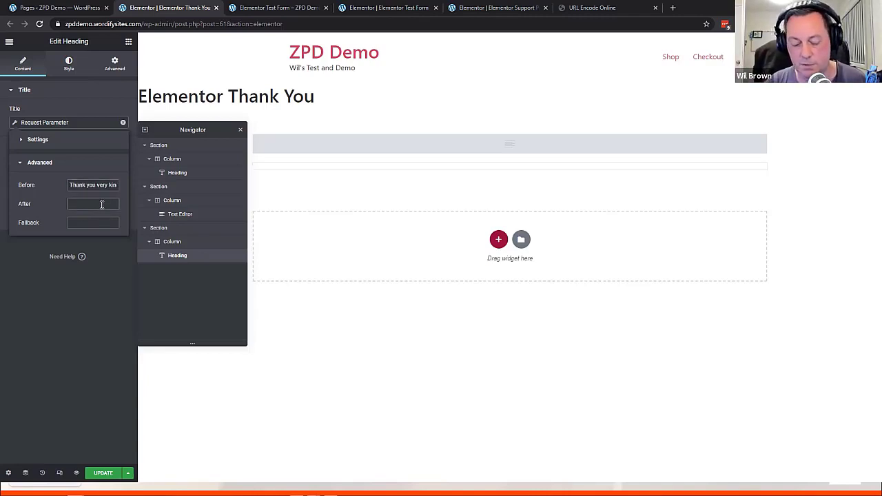
{"action": "type", "text": "!!"}
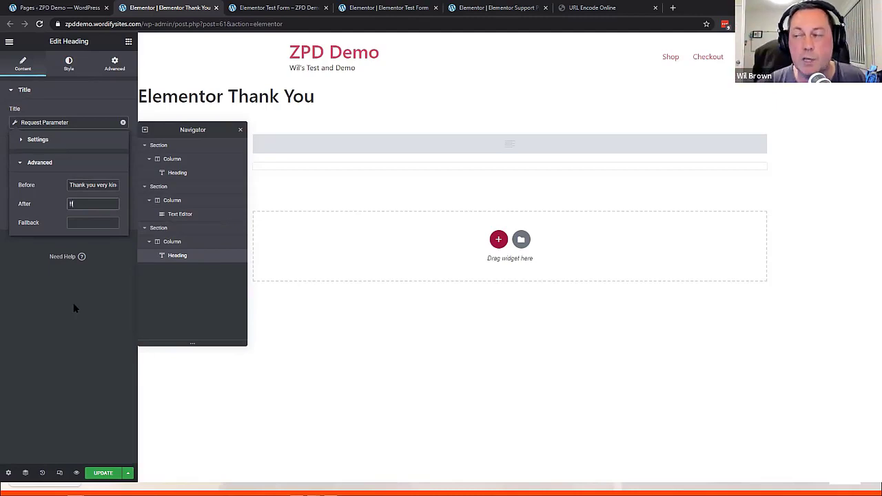
{"action": "left_click", "coordinate": [102, 280]}
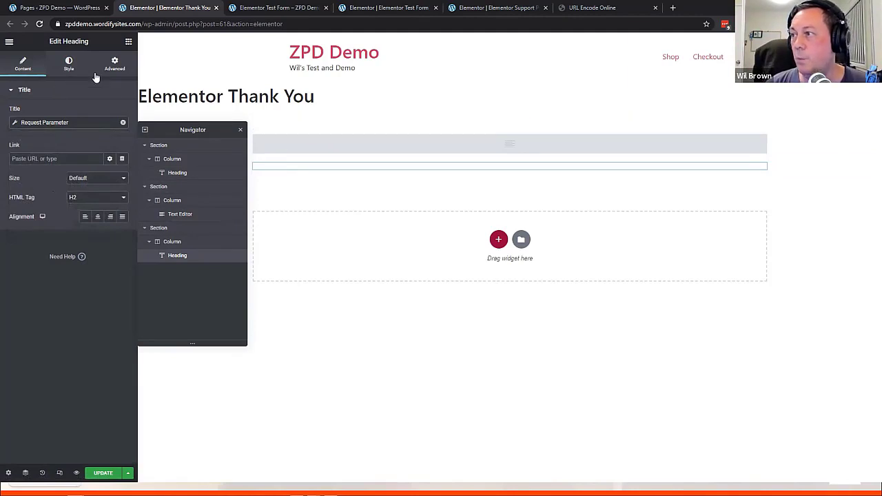
{"action": "left_click", "coordinate": [128, 42]}
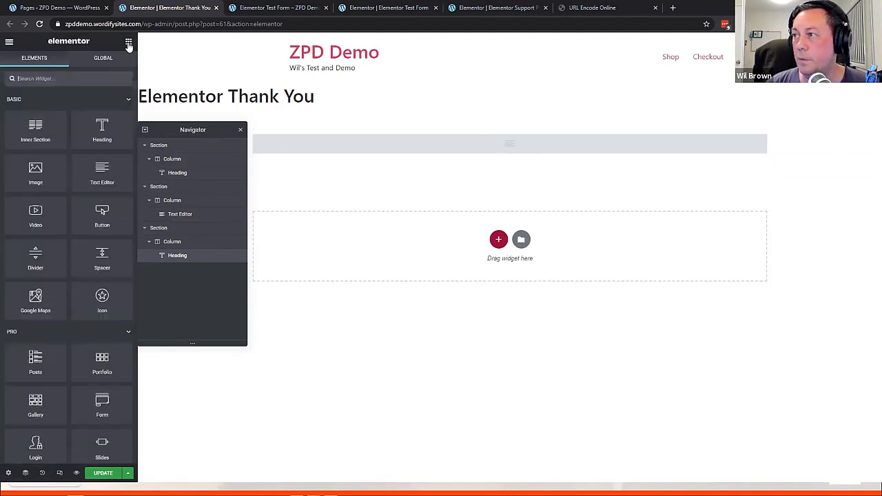
Add a Text Editor to the empty section and bind it to the Request Parameter 'topic'
{"action": "left_click_drag", "start_coordinate": [105, 174], "coordinate": [544, 273]}
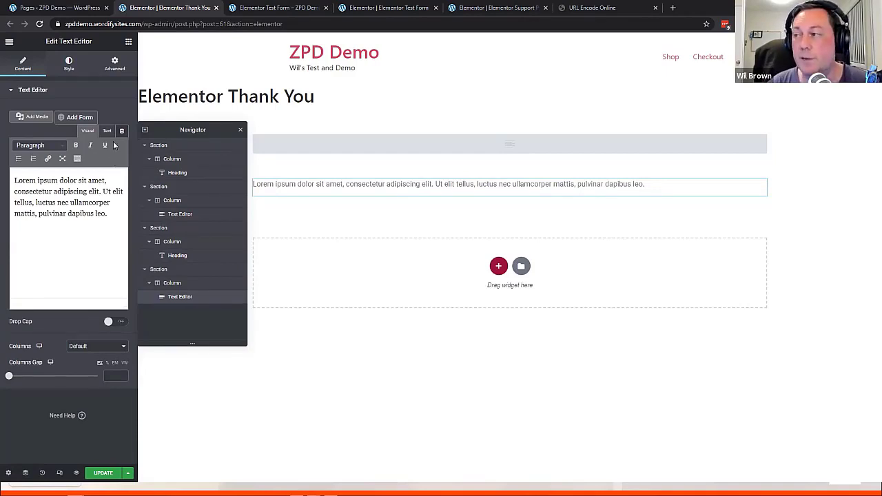
{"action": "left_click", "coordinate": [122, 131]}
{"action": "scroll", "coordinate": [49, 219], "scroll_direction": "down", "scroll_amount": 4}
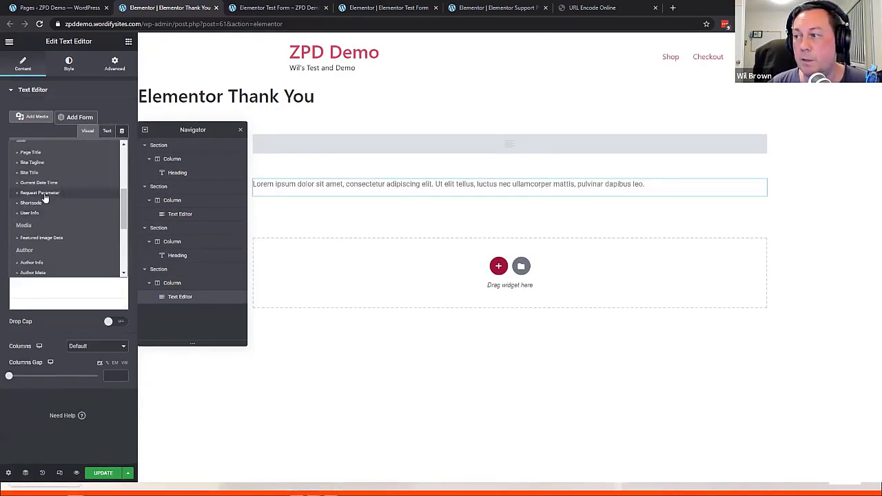
{"action": "left_click", "coordinate": [38, 192]}
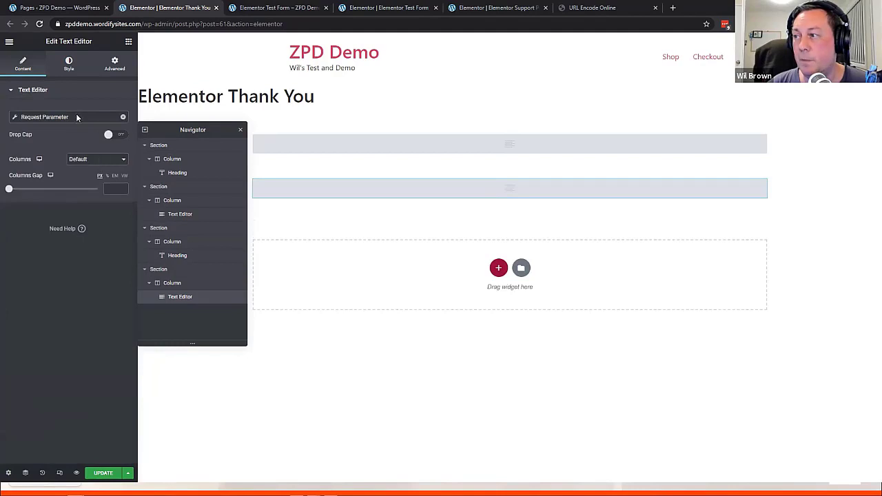
{"action": "left_click", "coordinate": [49, 117]}
{"action": "left_click", "coordinate": [80, 176]}
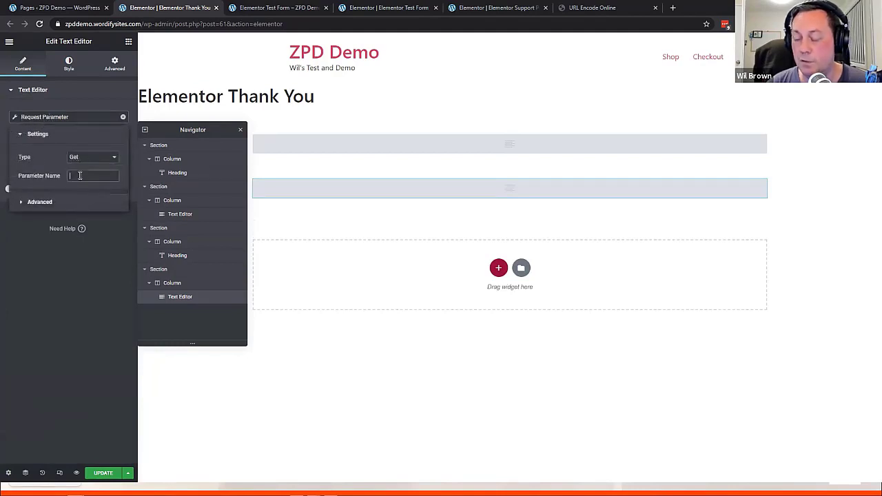
{"action": "type", "text": "topic"}
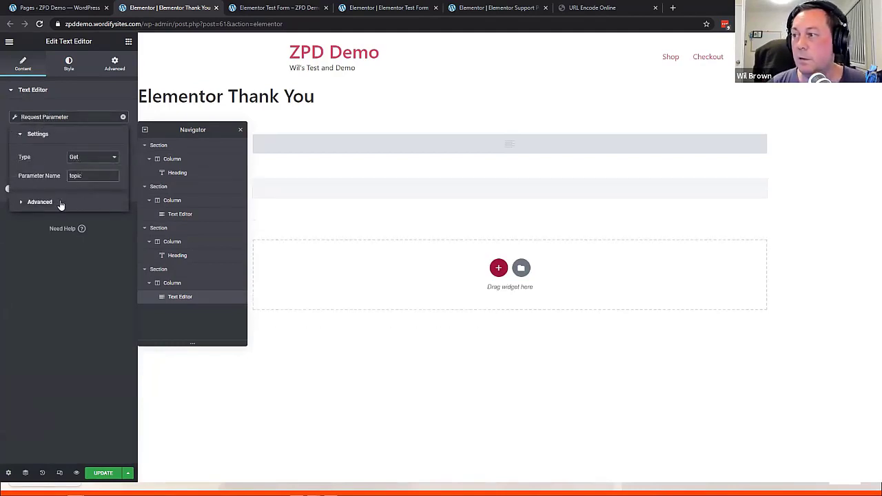
Set Before to 'Sorry you are having essues with <strong>' and After to '</strong', then update
{"action": "left_click", "coordinate": [47, 203]}
{"action": "left_click", "coordinate": [104, 180]}
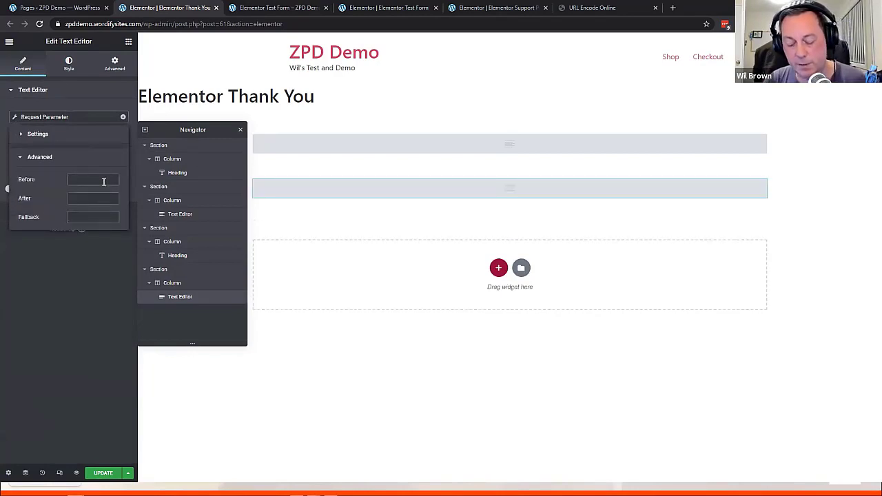
{"action": "type", "text": "Tha"}
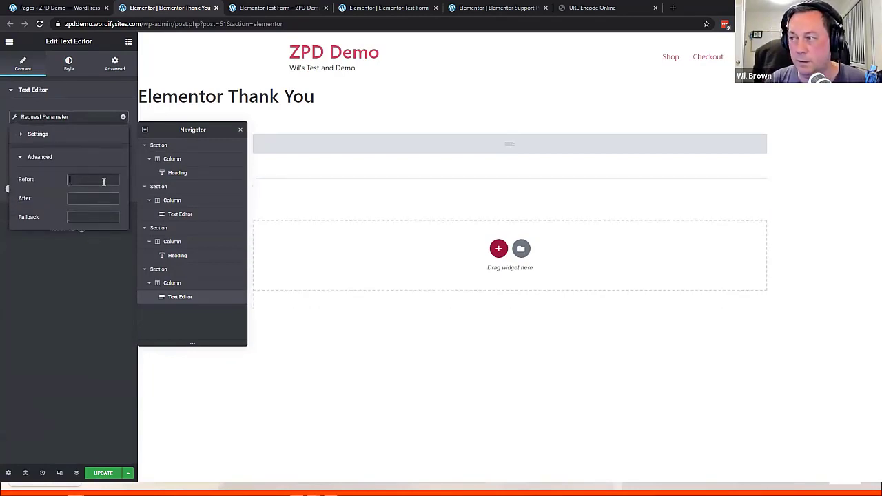
{"action": "type", "text": "Tha"}
{"action": "key", "text": "BackSpace"}
{"action": "key", "text": "BackSpace"}
{"action": "key", "text": "BackSpace"}
{"action": "type", "text": "Sorry you are having e"}
{"action": "type", "text": "ssues with"}
{"action": "type", "text": " <strong>"}
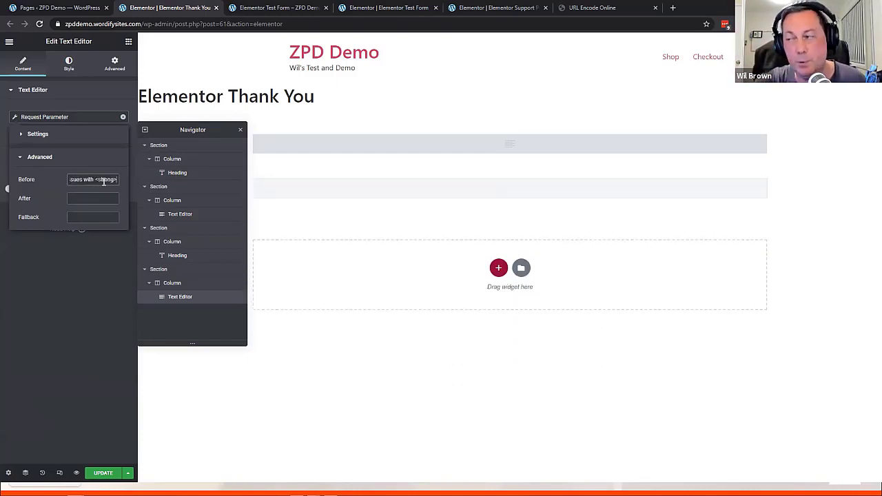
{"action": "left_click", "coordinate": [89, 203]}
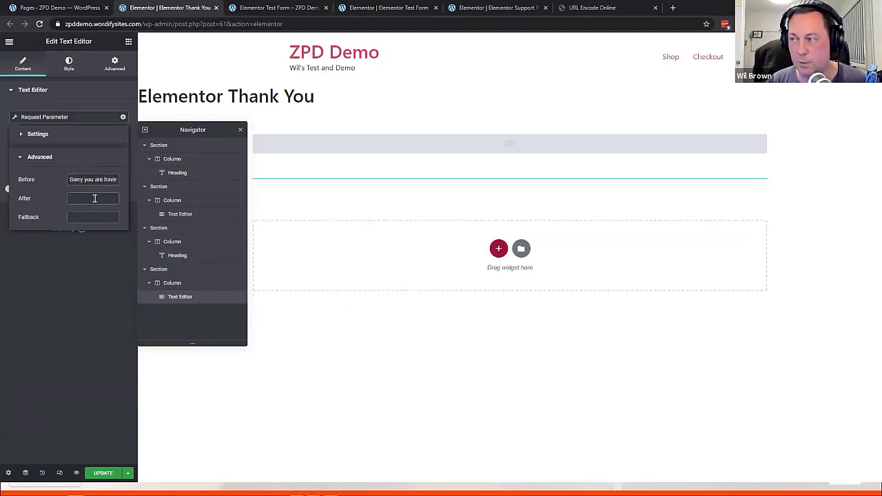
{"action": "type", "text": "</strong"}
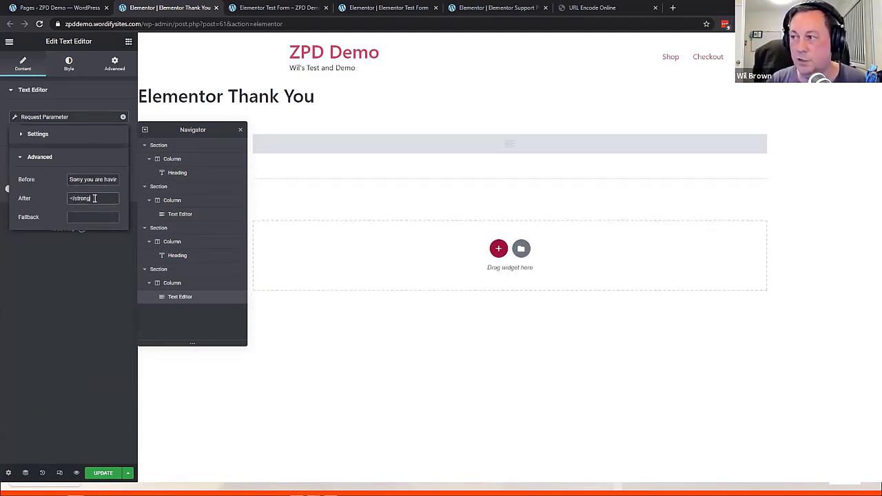
{"action": "left_click", "coordinate": [62, 336]}
{"action": "left_click", "coordinate": [103, 473]}
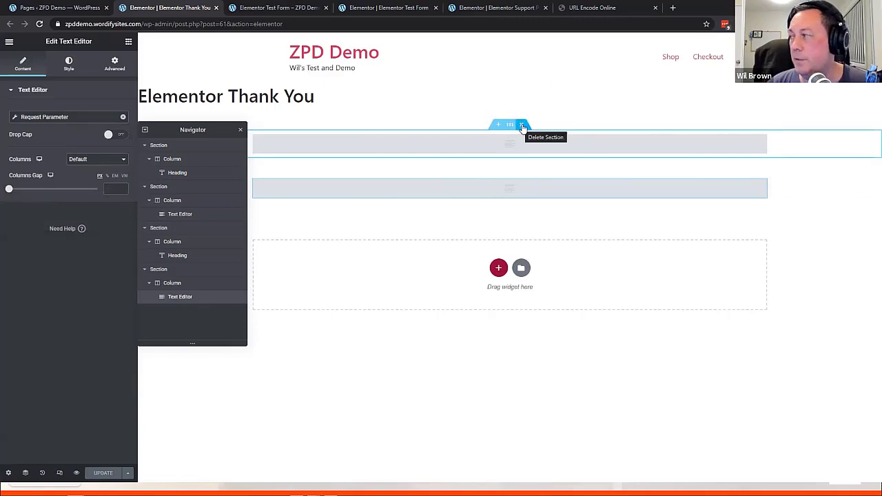
Delete the old text section, update the page, and open the Thank You page live
{"action": "left_click", "coordinate": [521, 127]}
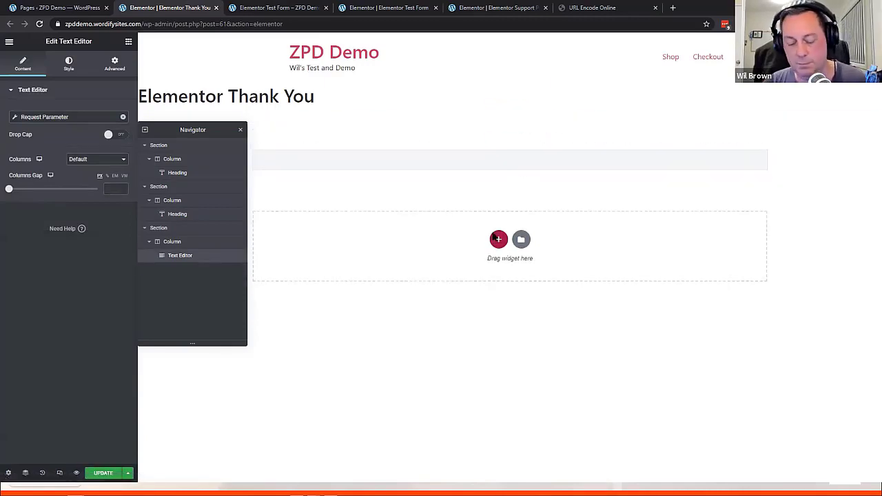
{"action": "left_click", "coordinate": [107, 473]}
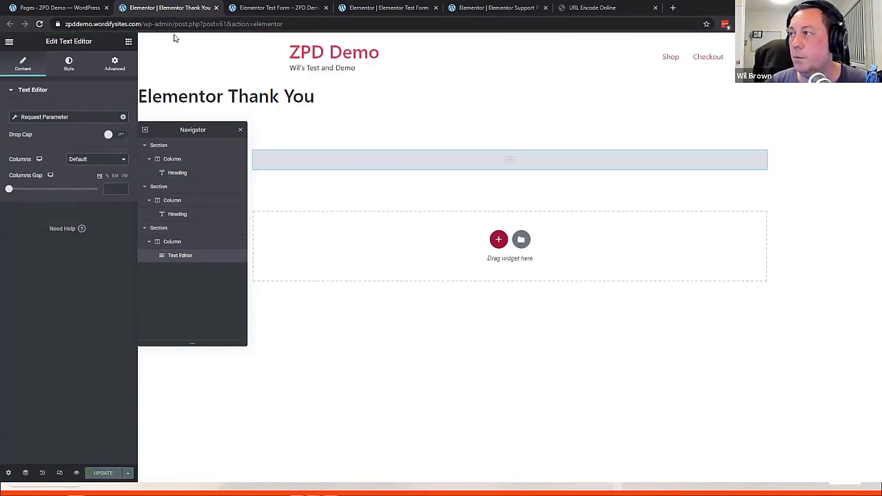
{"action": "left_click", "coordinate": [76, 8]}
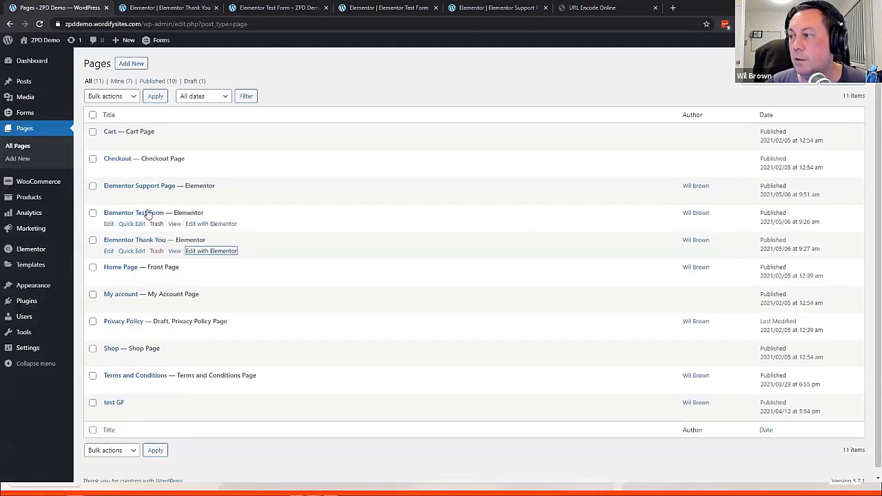
{"action": "middle_click", "coordinate": [174, 251]}
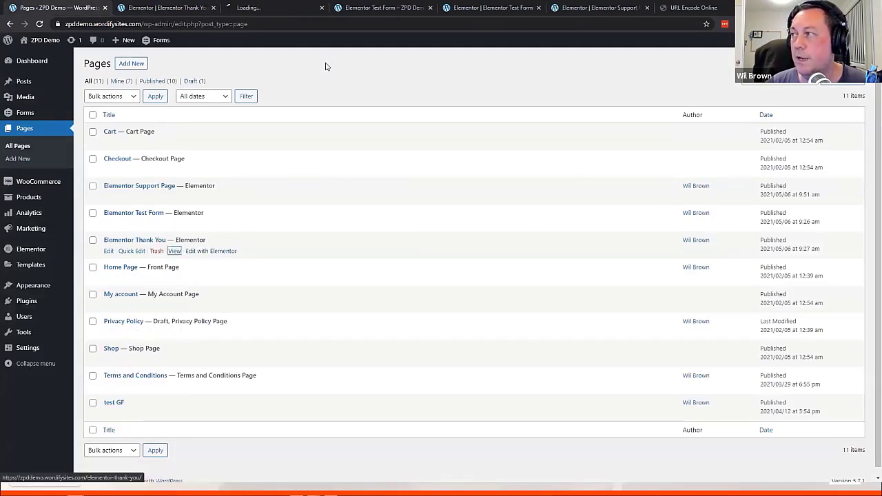
Select the live Thank You page's address, close that tab, and return to the Test Form editor
{"action": "left_click", "coordinate": [303, 8]}
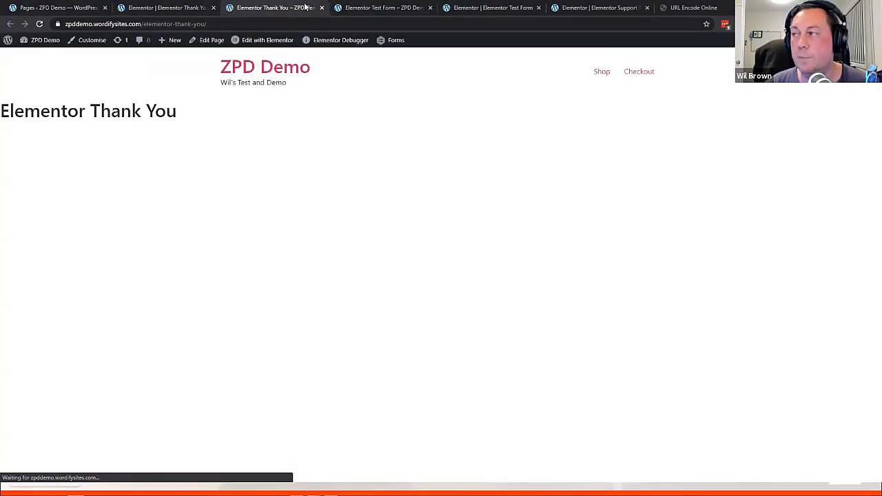
{"action": "left_click_drag", "start_coordinate": [297, 28], "coordinate": [218, 20]}
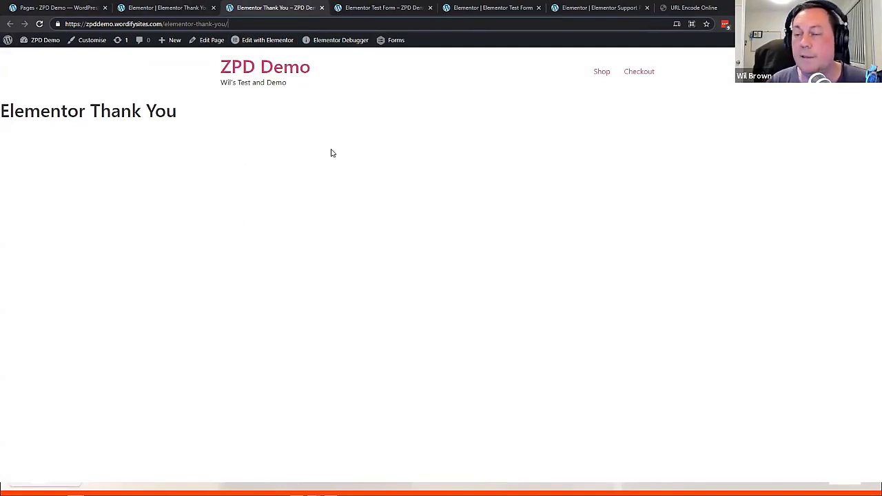
{"action": "left_click", "coordinate": [321, 8]}
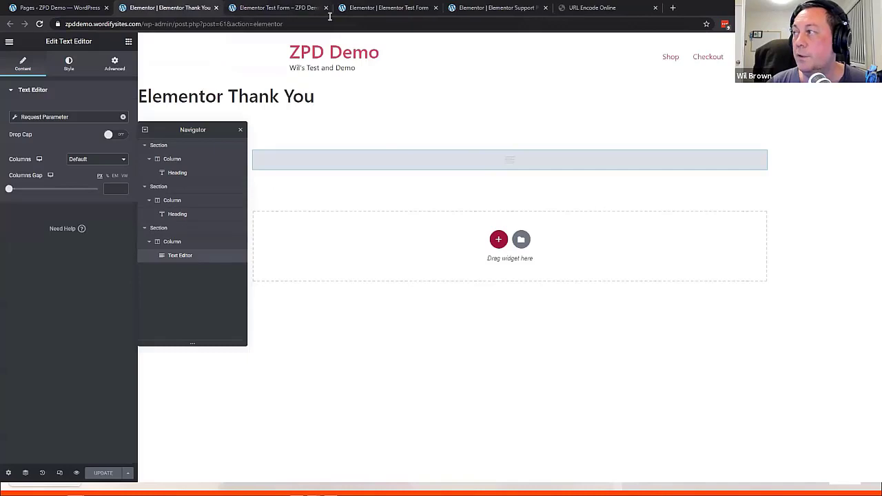
{"action": "left_click", "coordinate": [290, 11]}
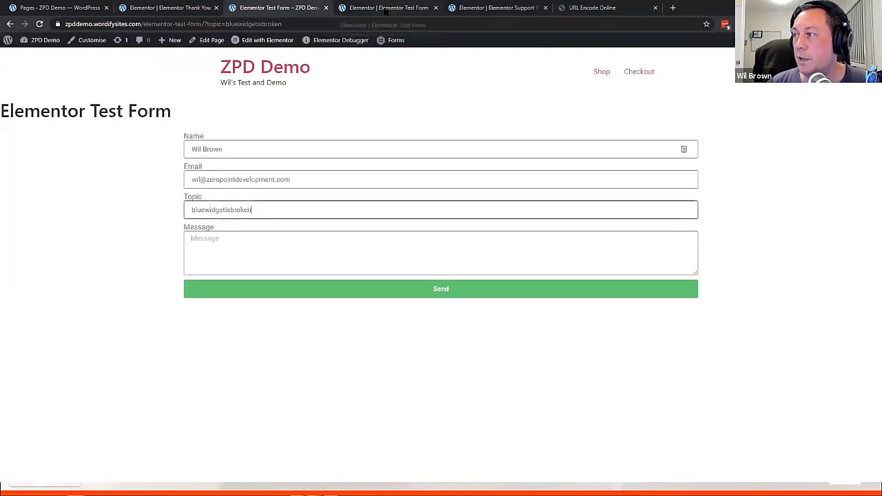
{"action": "left_click", "coordinate": [386, 7]}
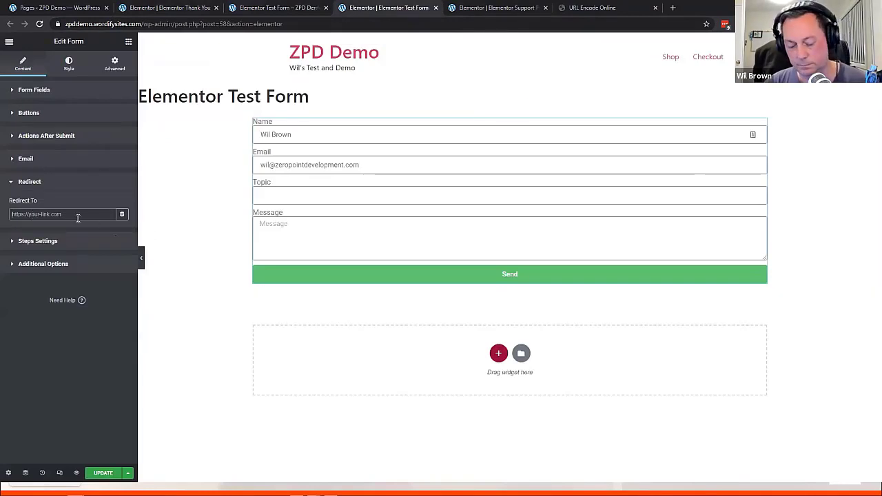
Clear a wrongly pasted redirect value, then reopen the live Thank You page and select its address
{"action": "left_click", "coordinate": [77, 218]}
{"action": "type", "text": "displaypersonname"}
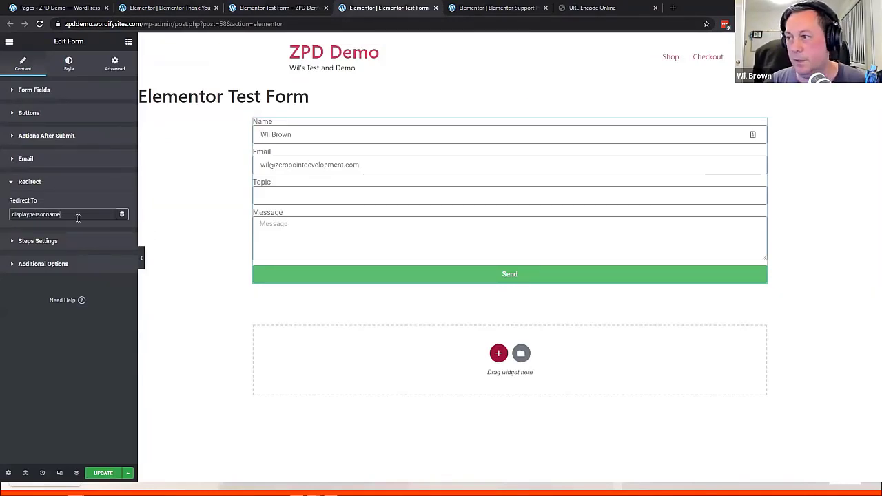
{"action": "key", "text": "BackSpace"}
{"action": "key", "text": "BackSpace"}
{"action": "key", "text": "BackSpace"}
{"action": "key", "text": "BackSpace"}
{"action": "key", "text": "BackSpace"}
{"action": "key", "text": "BackSpace"}
{"action": "key", "text": "BackSpace"}
{"action": "key", "text": "BackSpace"}
{"action": "key", "text": "BackSpace"}
{"action": "key", "text": "BackSpace"}
{"action": "key", "text": "BackSpace"}
{"action": "key", "text": "BackSpace"}
{"action": "key", "text": "BackSpace"}
{"action": "key", "text": "BackSpace"}
{"action": "key", "text": "BackSpace"}
{"action": "key", "text": "BackSpace"}
{"action": "key", "text": "BackSpace"}
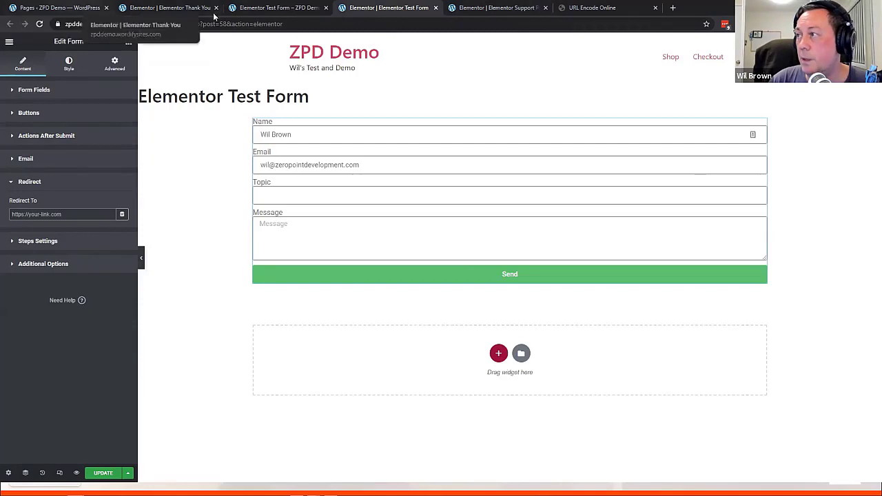
{"action": "left_click", "coordinate": [171, 10]}
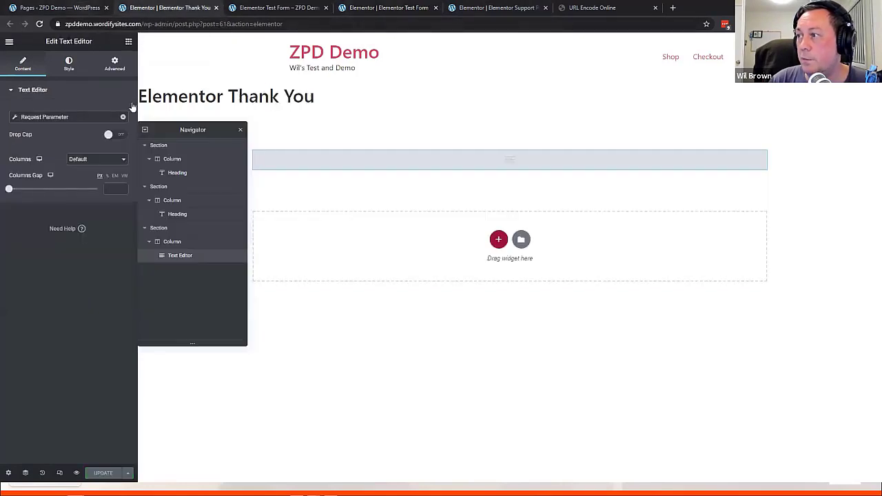
{"action": "left_click", "coordinate": [83, 8]}
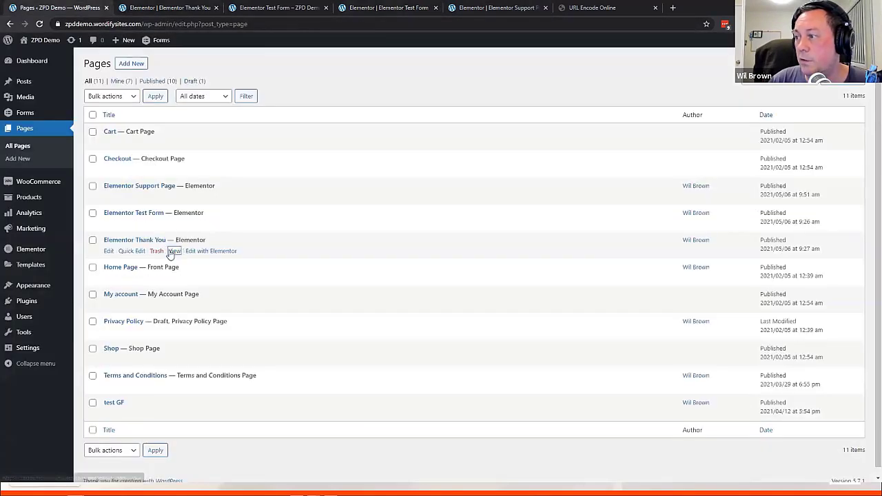
{"action": "middle_click", "coordinate": [173, 252]}
{"action": "left_click", "coordinate": [181, 6]}
{"action": "left_click_drag", "start_coordinate": [230, 26], "coordinate": [8, 31]}
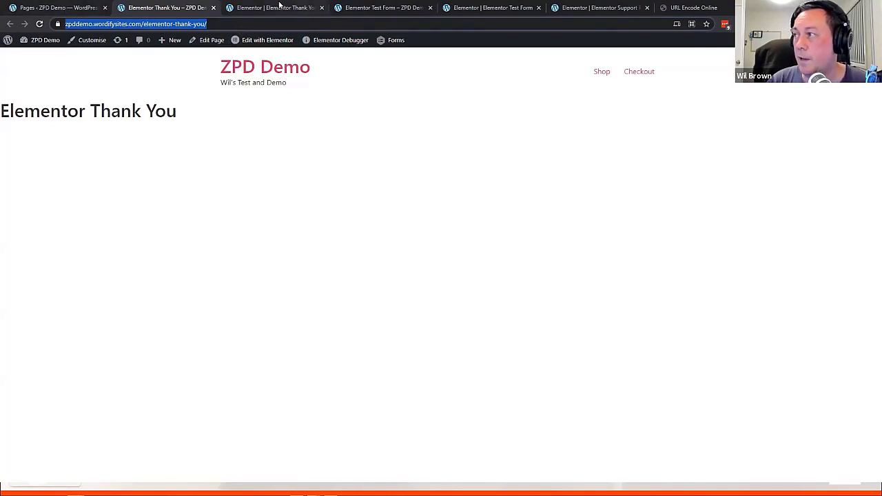
Return to the Test Form editor and focus its Redirect To address field
{"action": "left_click", "coordinate": [276, 8]}
{"action": "left_click", "coordinate": [379, 10]}
{"action": "left_click", "coordinate": [281, 9]}
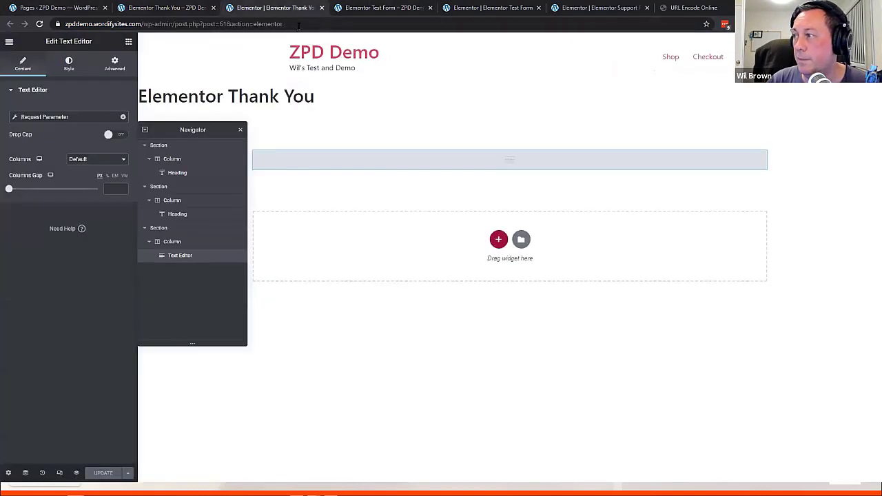
{"action": "left_click", "coordinate": [482, 8]}
{"action": "left_click", "coordinate": [32, 216]}
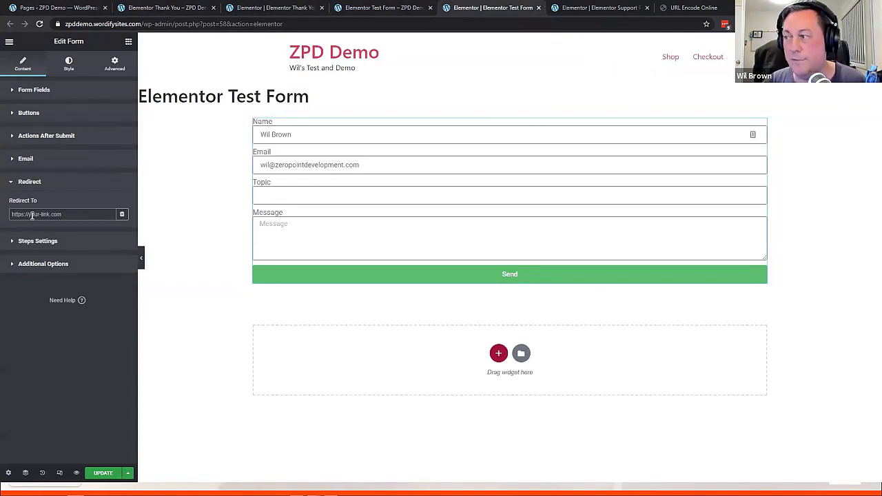
Paste the elementor-thank-you/ page address into Redirect To and append ?displaypersonname=
{"action": "key", "text": "ctrl+v"}
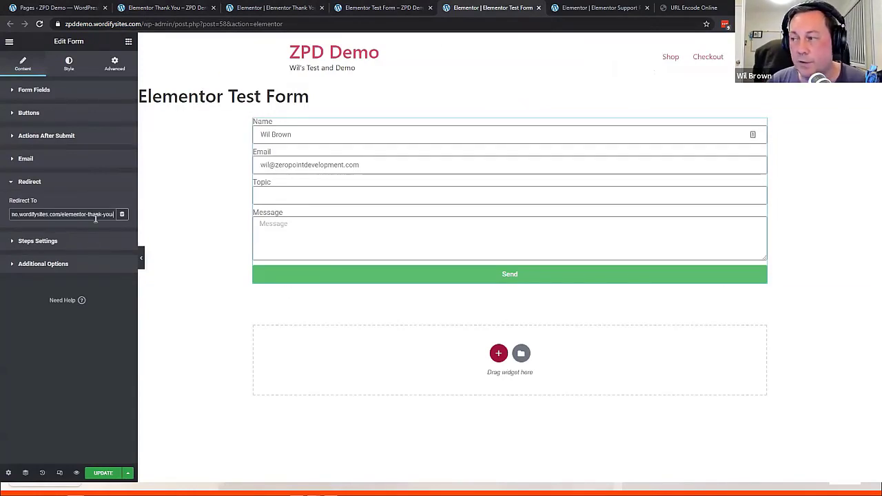
{"action": "type", "text": "?"}
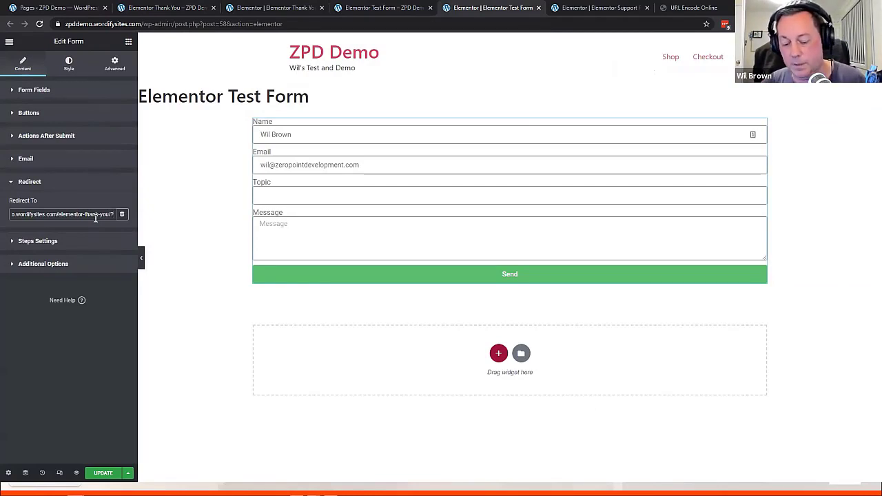
{"action": "type", "text": "display"}
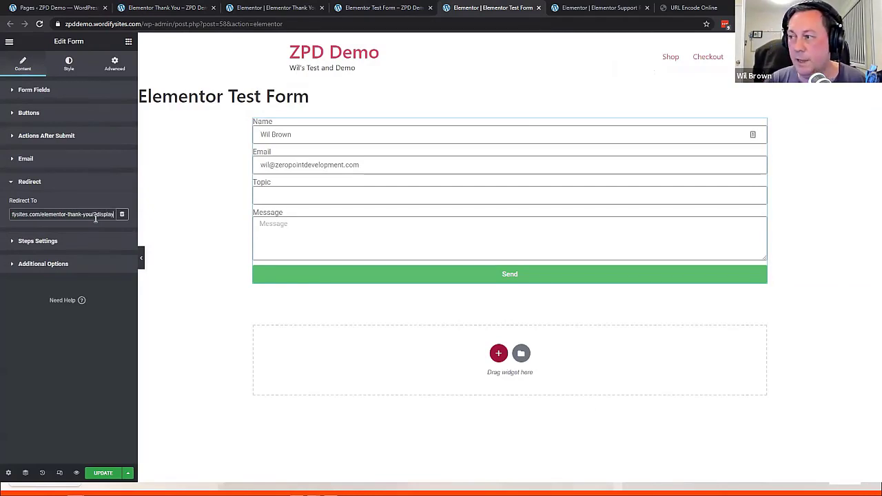
{"action": "type", "text": "personname"}
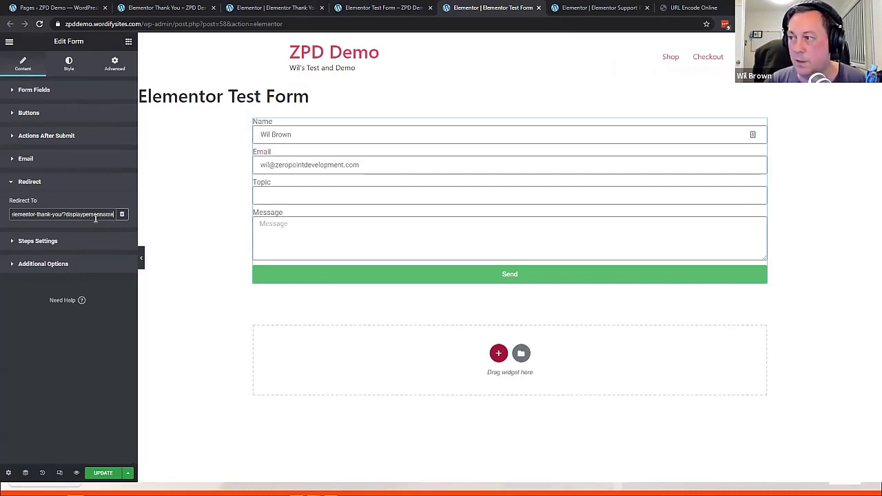
{"action": "type", "text": "="}
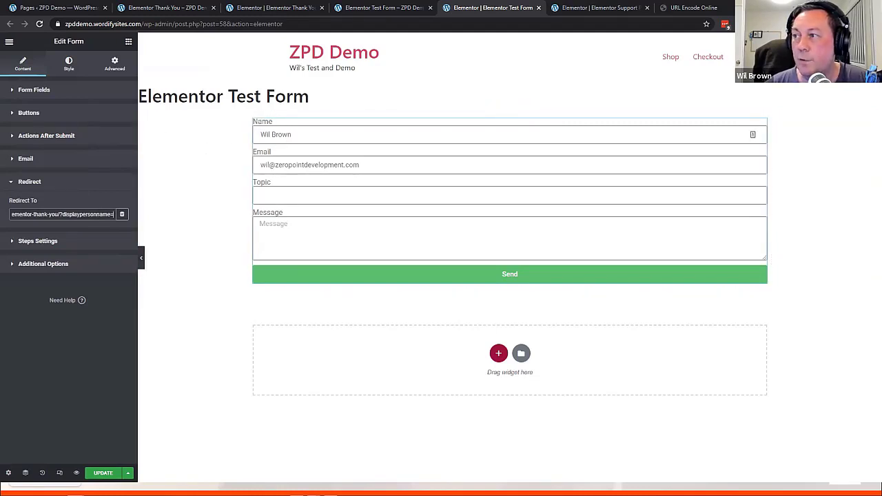
Copy the Name field's shortcode into the redirect address and append &topic=
{"action": "left_click", "coordinate": [21, 90]}
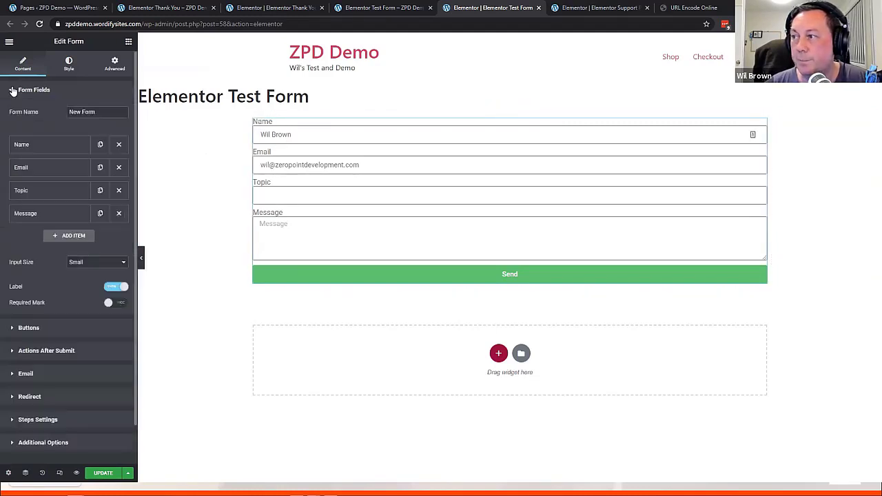
{"action": "left_click", "coordinate": [65, 149]}
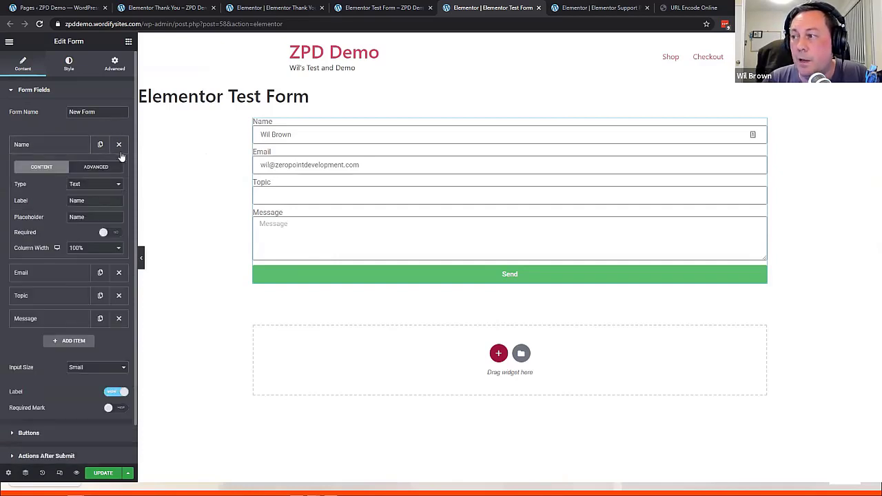
{"action": "left_click", "coordinate": [104, 168]}
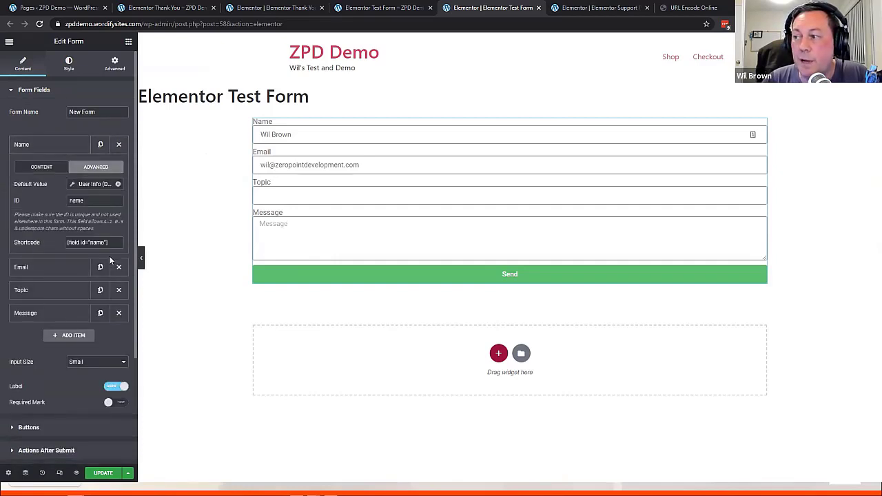
{"action": "left_click", "coordinate": [112, 242]}
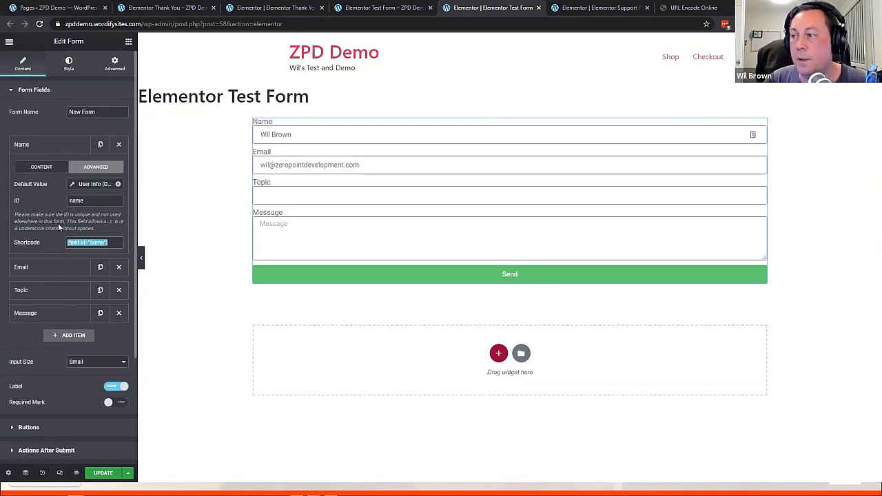
{"action": "scroll", "coordinate": [74, 366], "scroll_direction": "down", "scroll_amount": 2}
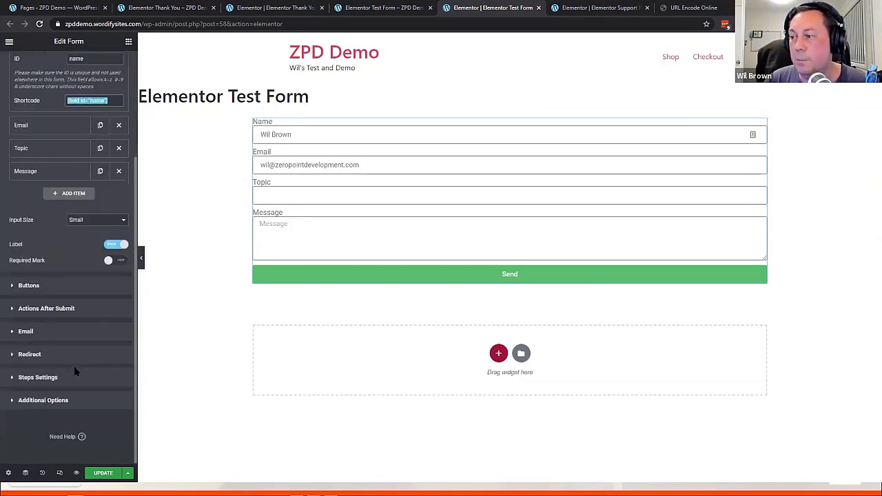
{"action": "left_click", "coordinate": [32, 357]}
{"action": "key", "text": "End"}
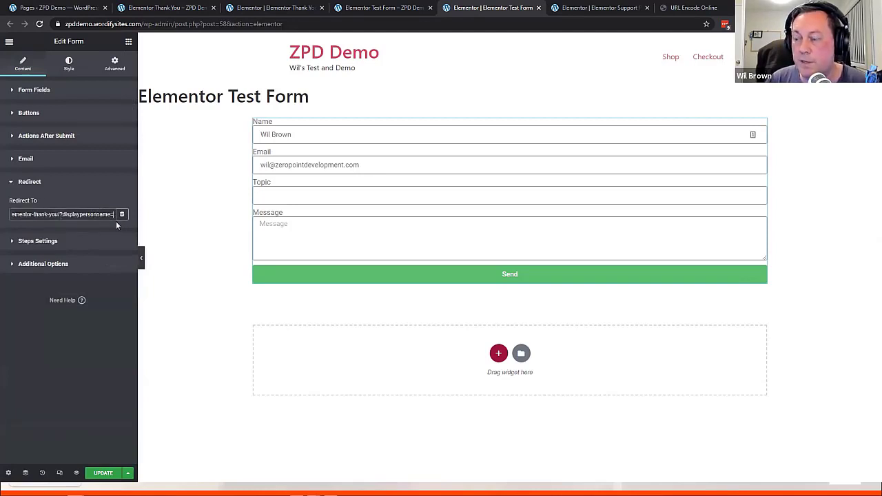
{"action": "key", "text": "ctrl+v"}
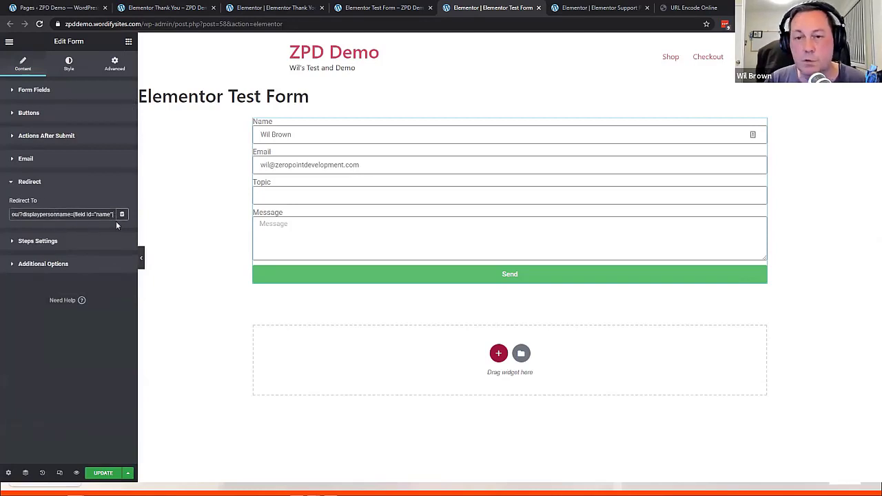
{"action": "type", "text": "&"}
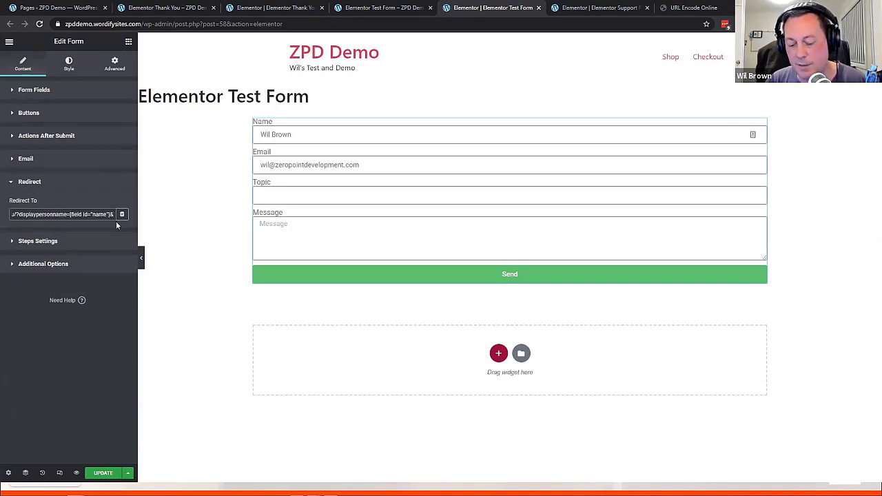
{"action": "type", "text": "topic"}
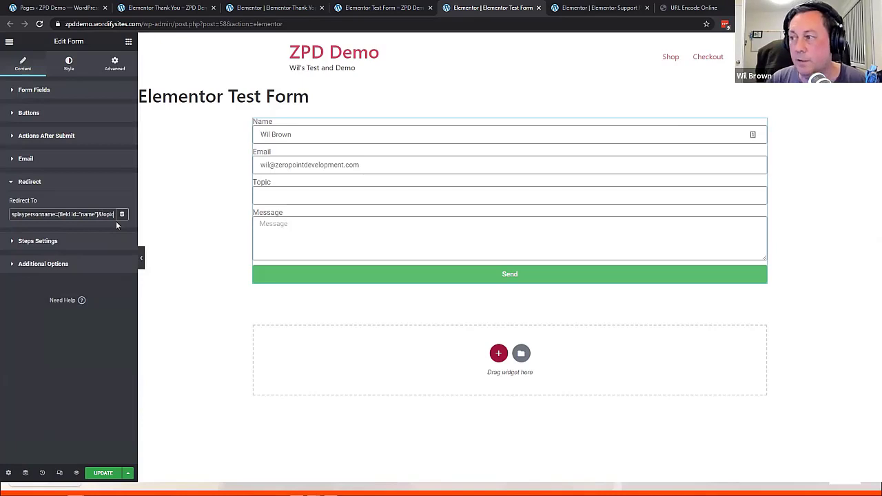
{"action": "type", "text": "="}
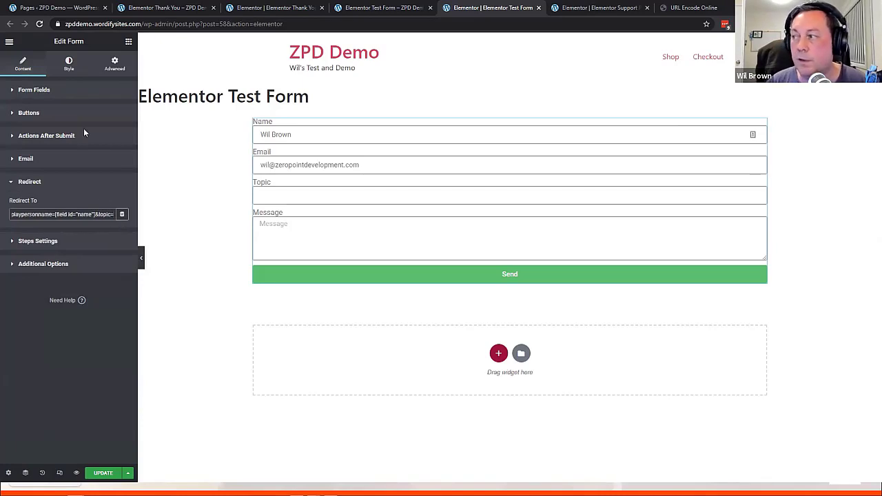
Copy the Topic field's shortcode and paste it after topic= in the redirect address
{"action": "left_click", "coordinate": [36, 90]}
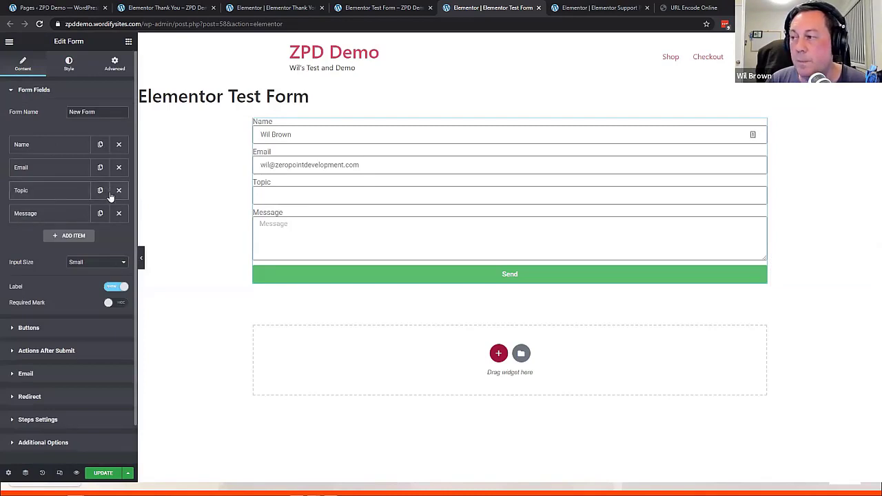
{"action": "left_click", "coordinate": [76, 193]}
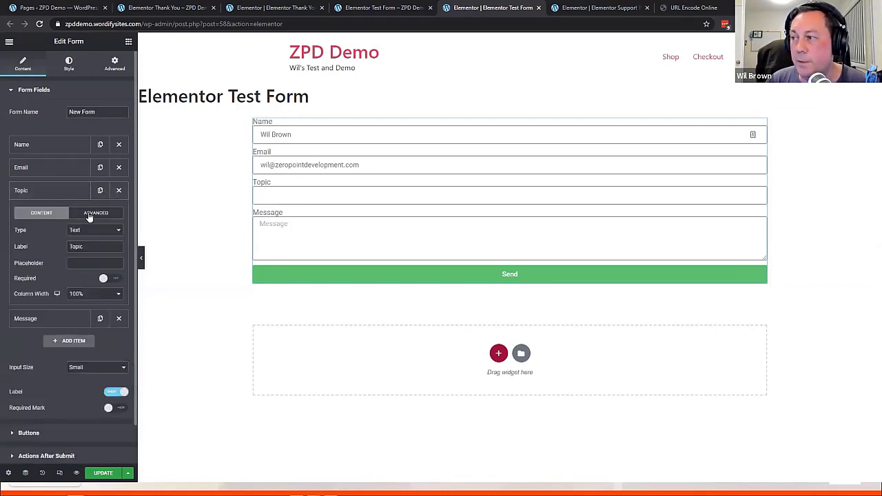
{"action": "left_click", "coordinate": [94, 213]}
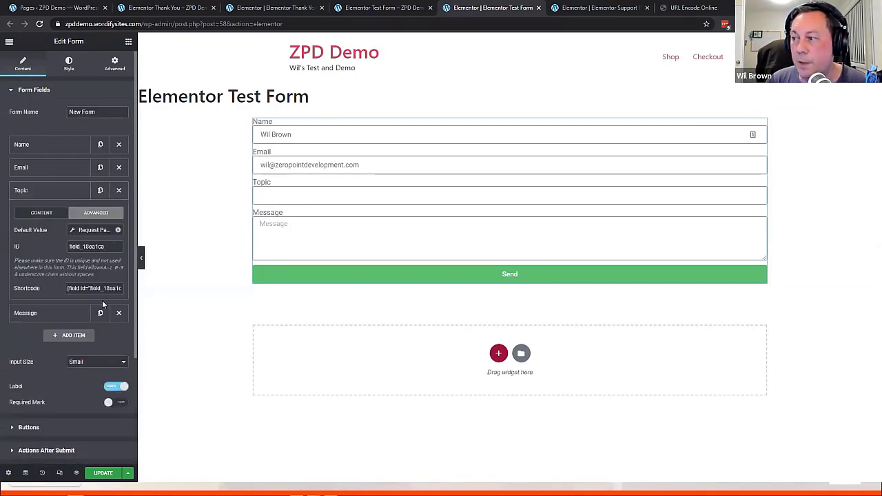
{"action": "left_click_drag", "start_coordinate": [69, 288], "coordinate": [194, 303]}
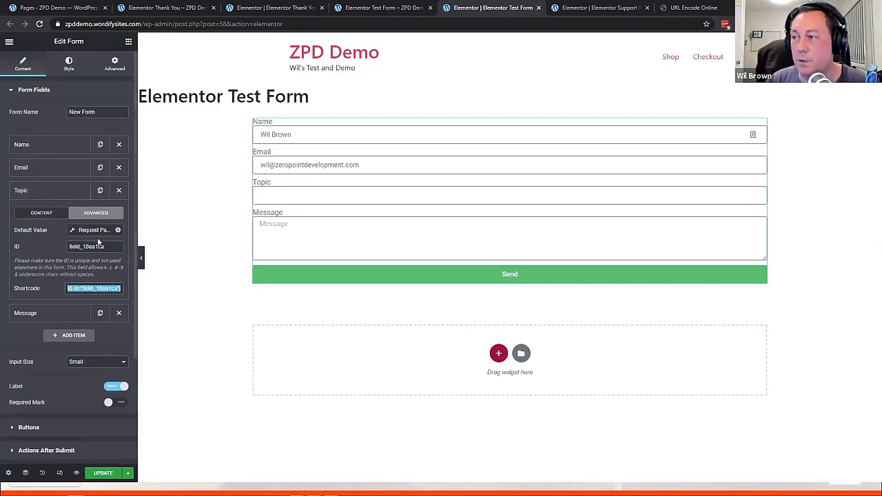
{"action": "scroll", "coordinate": [63, 375], "scroll_direction": "down", "scroll_amount": 2}
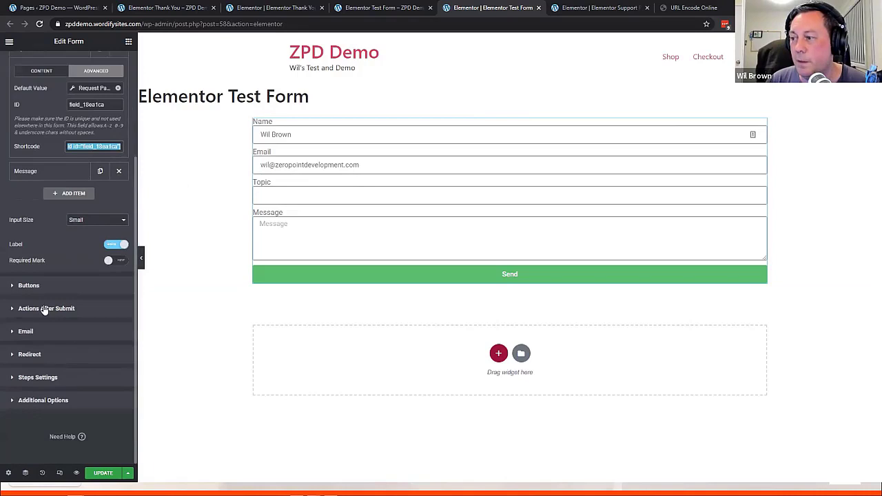
{"action": "left_click", "coordinate": [89, 362]}
{"action": "left_click", "coordinate": [89, 356]}
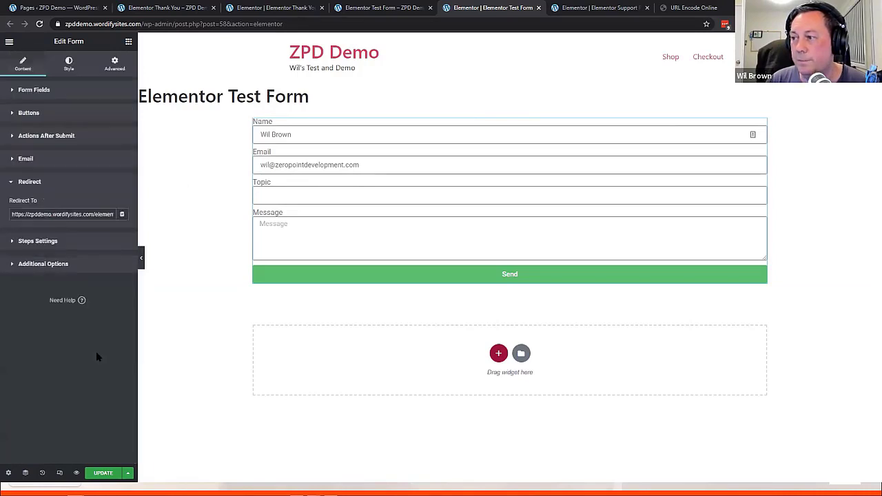
{"action": "key", "text": "End"}
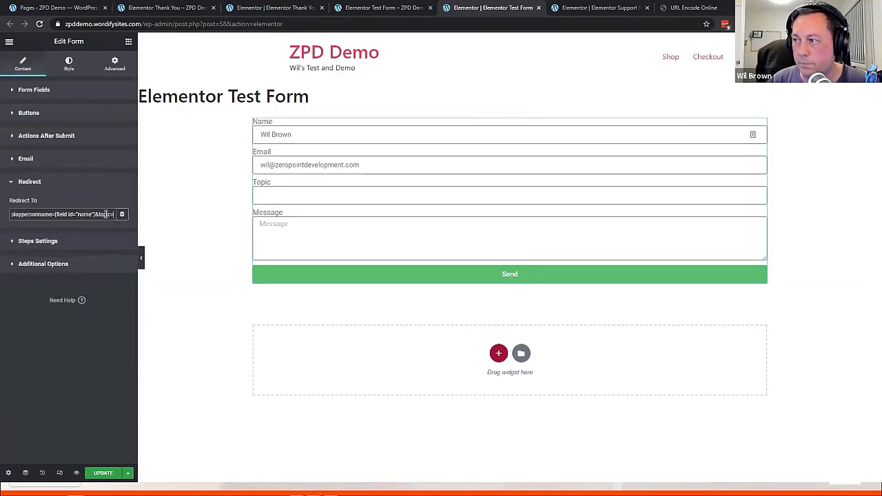
{"action": "type", "text": "[field id=\"field_18ea1c\"]"}
Fix the query string so displaypersonname= carries the Name shortcode, then save the form
{"action": "key", "text": "Home"}
{"action": "key", "text": "Right"}
{"action": "key", "text": "Right"}
{"action": "key", "text": "Right"}
{"action": "key", "text": "Right"}
{"action": "key", "text": "Right"}
{"action": "key", "text": "Right"}
{"action": "key", "text": "Right"}
{"action": "key", "text": "Right"}
{"action": "key", "text": "Right"}
{"action": "key", "text": "Right"}
{"action": "key", "text": "Right"}
{"action": "key", "text": "Right"}
{"action": "key", "text": "Right"}
{"action": "key", "text": "Right"}
{"action": "key", "text": "Right"}
{"action": "key", "text": "Right"}
{"action": "key", "text": "Right"}
{"action": "key", "text": "Right"}
{"action": "key", "text": "Right"}
{"action": "key", "text": "Right"}
{"action": "key", "text": "Right"}
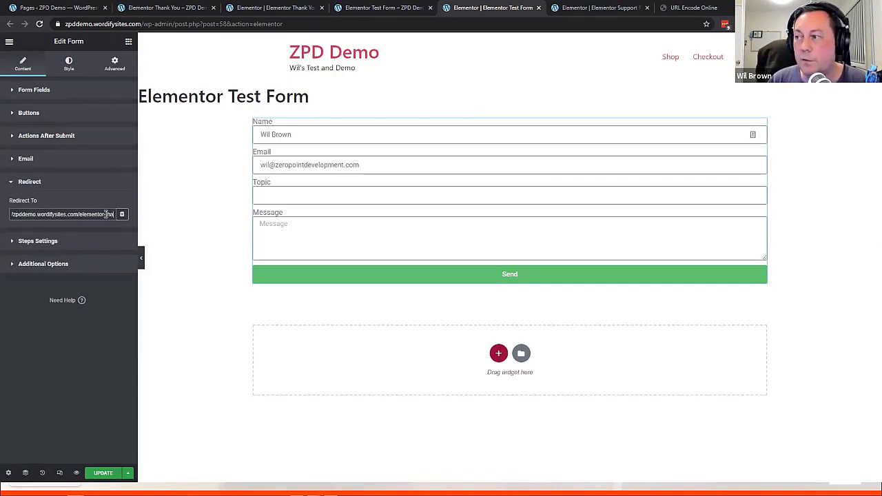
{"action": "key", "text": "Left"}
{"action": "key", "text": "Left"}
{"action": "key", "text": "Left"}
{"action": "key", "text": "Left"}
{"action": "key", "text": "Left"}
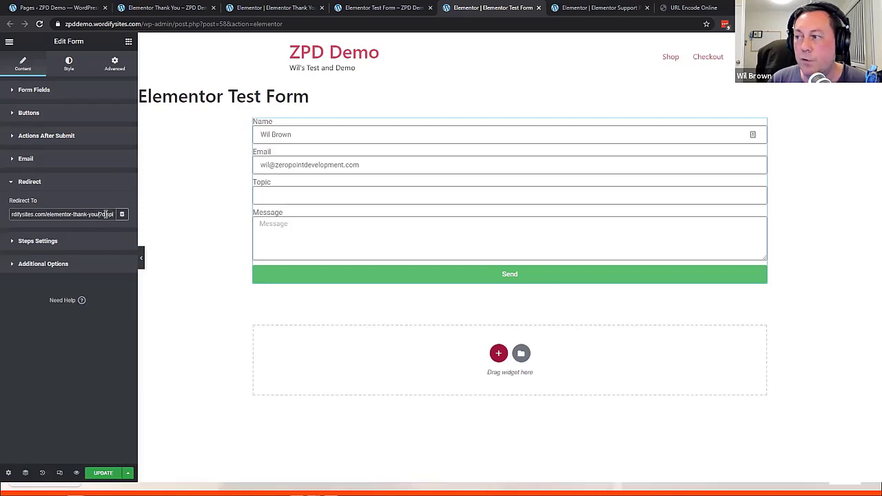
{"action": "type", "text": "displaypersonna"}
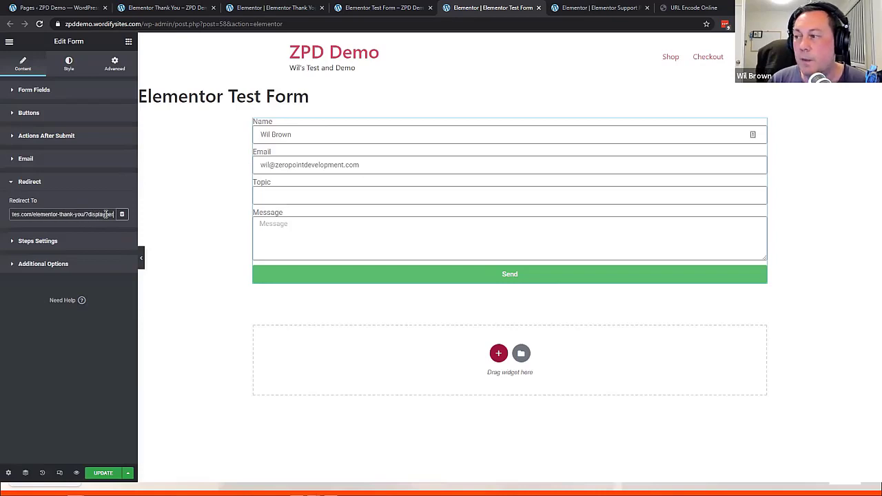
{"action": "type", "text": "me=[fie"}
{"action": "type", "text": "[field id=\"name\"]"}
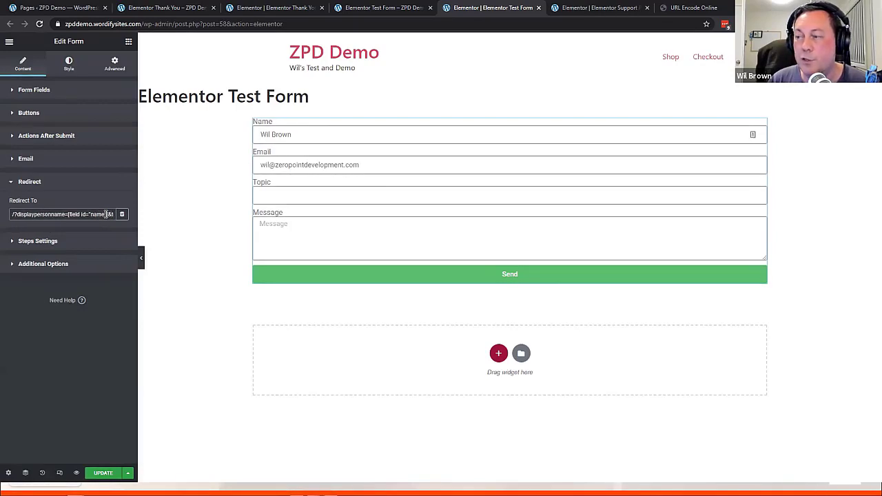
{"action": "key", "text": "Right"}
{"action": "key", "text": "Right"}
{"action": "key", "text": "Right"}
{"action": "key", "text": "Right"}
{"action": "key", "text": "Right"}
{"action": "key", "text": "Right"}
{"action": "key", "text": "Right"}
{"action": "key", "text": "Right"}
{"action": "key", "text": "Right"}
{"action": "key", "text": "Right"}
{"action": "key", "text": "Right"}
{"action": "key", "text": "Right"}
{"action": "key", "text": "Right"}
{"action": "key", "text": "Right"}
{"action": "key", "text": "Right"}
{"action": "key", "text": "Right"}
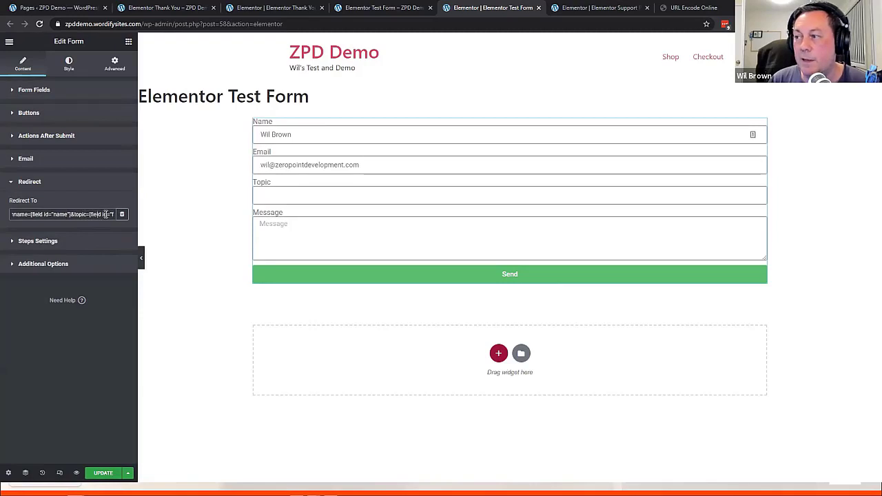
{"action": "key", "text": "Right"}
{"action": "key", "text": "Right"}
{"action": "key", "text": "Right"}
{"action": "key", "text": "Right"}
{"action": "key", "text": "Right"}
{"action": "key", "text": "Right"}
{"action": "key", "text": "Right"}
{"action": "key", "text": "Right"}
{"action": "key", "text": "Right"}
{"action": "key", "text": "Right"}
{"action": "key", "text": "Right"}
{"action": "key", "text": "Right"}
{"action": "key", "text": "Right"}
{"action": "key", "text": "Right"}
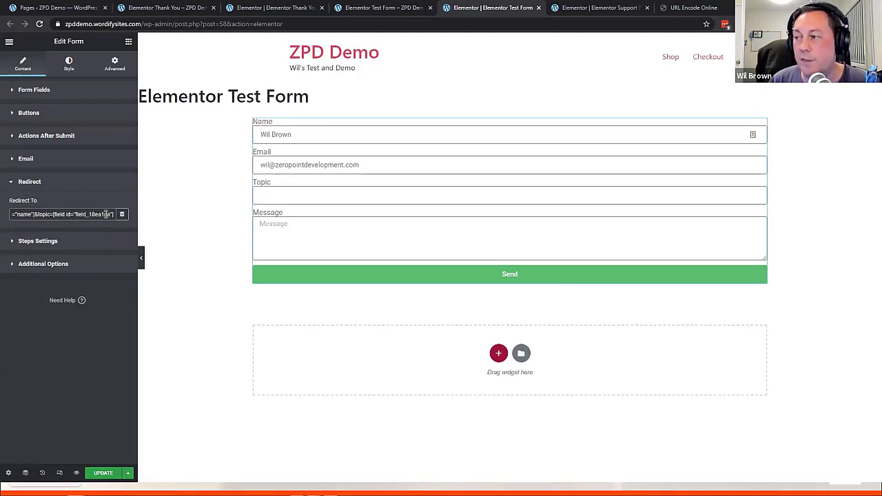
{"action": "left_click", "coordinate": [97, 474]}
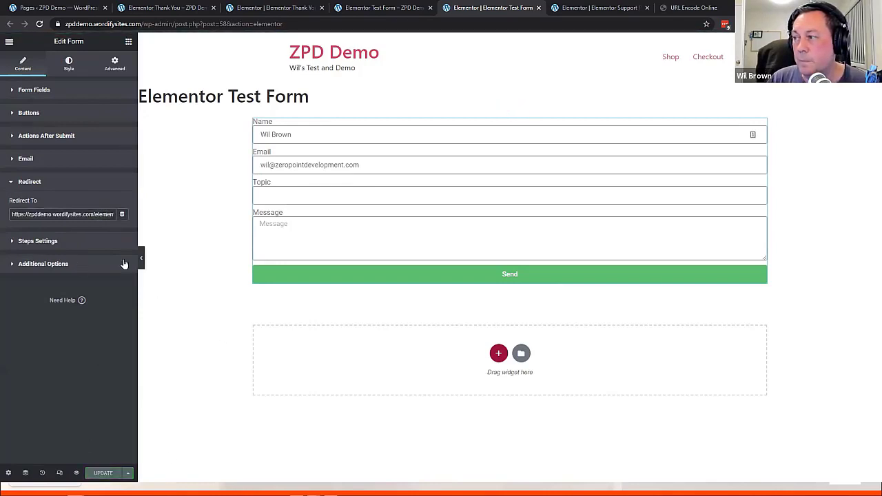
Open the live Support Page and click its Blue Widget Broken button
{"action": "left_click", "coordinate": [594, 8]}
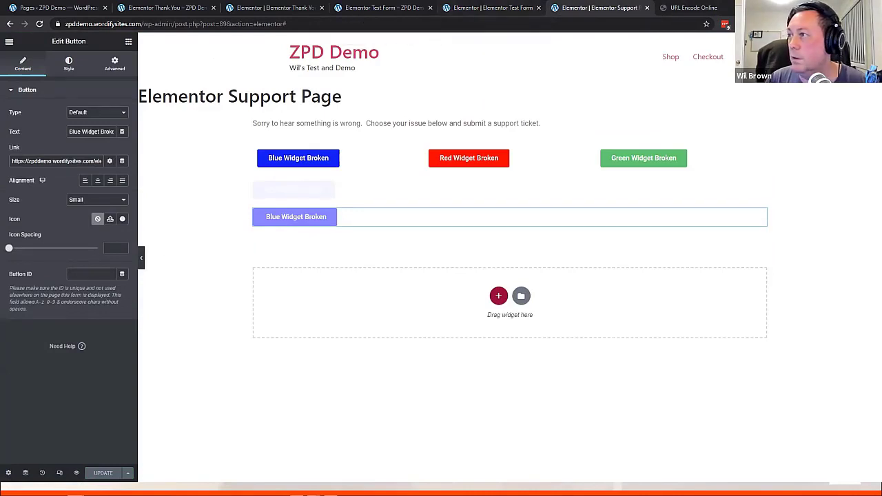
{"action": "left_click", "coordinate": [69, 8]}
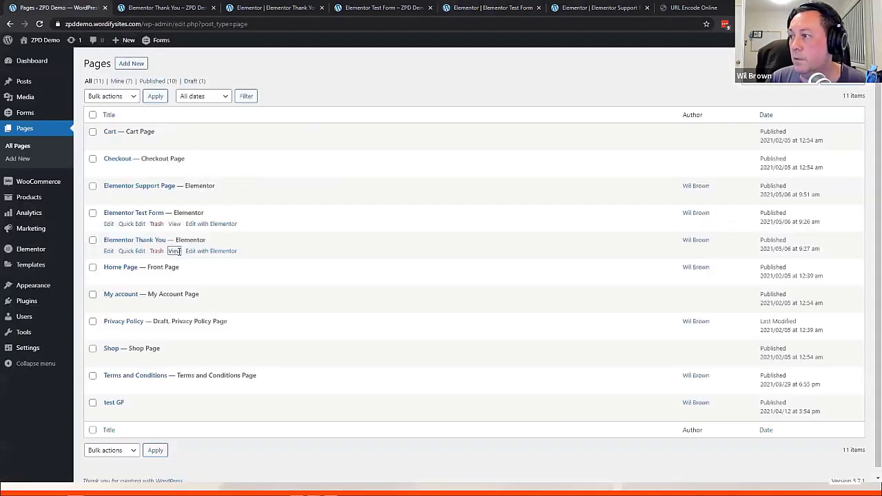
{"action": "right_click", "coordinate": [179, 199]}
{"action": "middle_click", "coordinate": [179, 199]}
{"action": "left_click", "coordinate": [147, 11]}
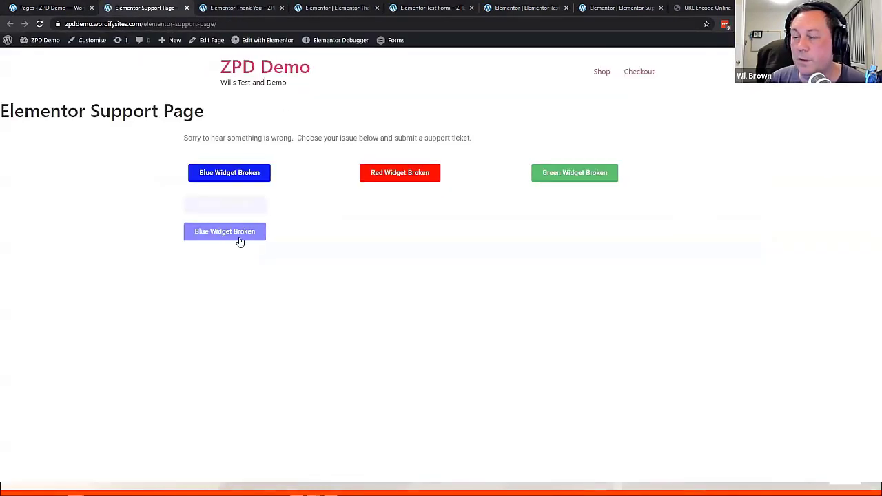
{"action": "left_click", "coordinate": [239, 239]}
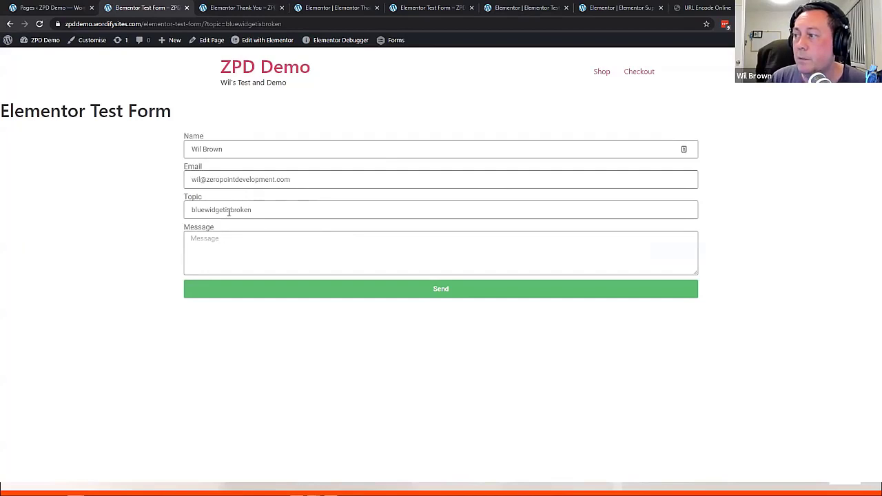
Confirm the bluewidgetisbroken topic, enter a short 'Grrrrrr' message, and send the form
{"action": "double_click", "coordinate": [194, 209]}
{"action": "left_click", "coordinate": [216, 264]}
{"action": "type", "text": "Greee"}
{"action": "key", "text": "BackSpace"}
{"action": "key", "text": "BackSpace"}
{"action": "key", "text": "BackSpace"}
{"action": "type", "text": "rrrrr"}
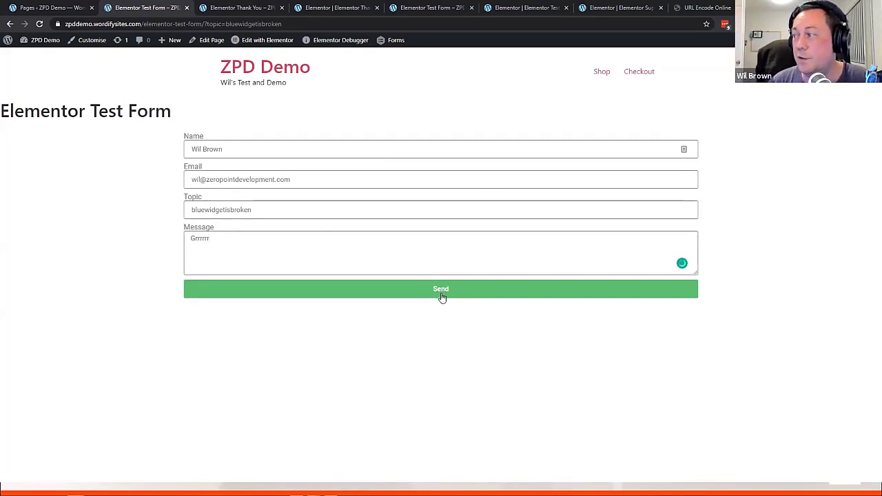
{"action": "left_click", "coordinate": [442, 295]}
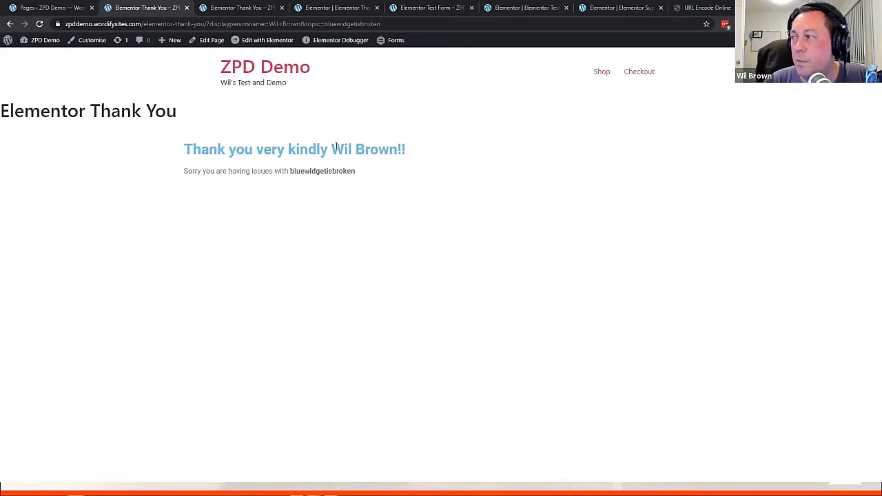
{"action": "left_click_drag", "start_coordinate": [333, 149], "coordinate": [401, 149]}
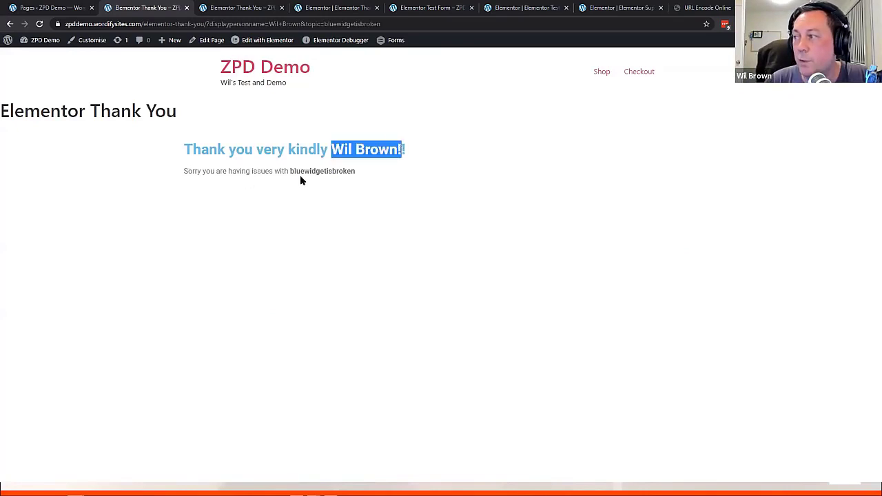
{"action": "left_click_drag", "start_coordinate": [292, 173], "coordinate": [355, 174]}
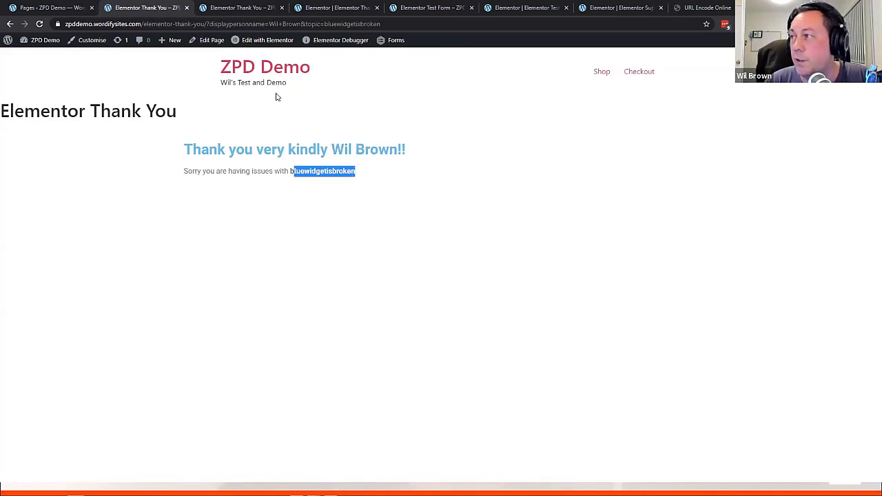
{"action": "left_click_drag", "start_coordinate": [401, 24], "coordinate": [241, 24]}
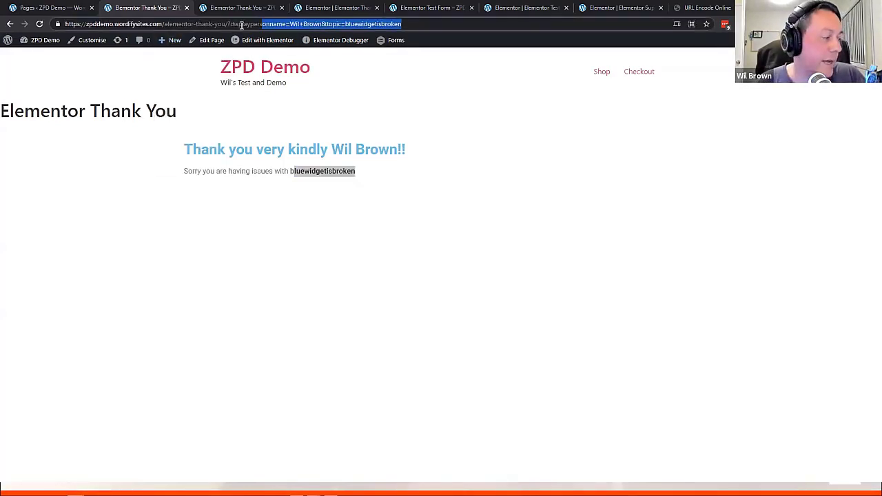
{"action": "left_click", "coordinate": [424, 25]}
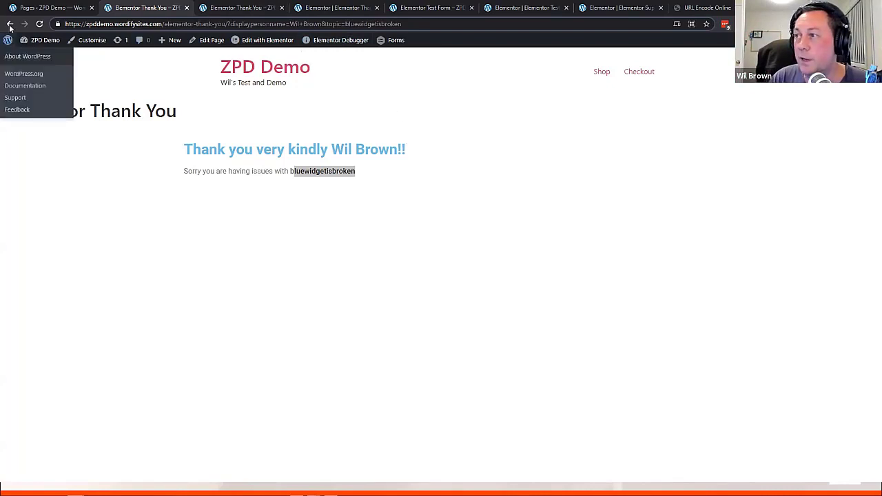
Go back through the browser history to the Support Page and open the blue widget form
{"action": "right_click", "coordinate": [9, 23]}
{"action": "left_click", "coordinate": [52, 39]}
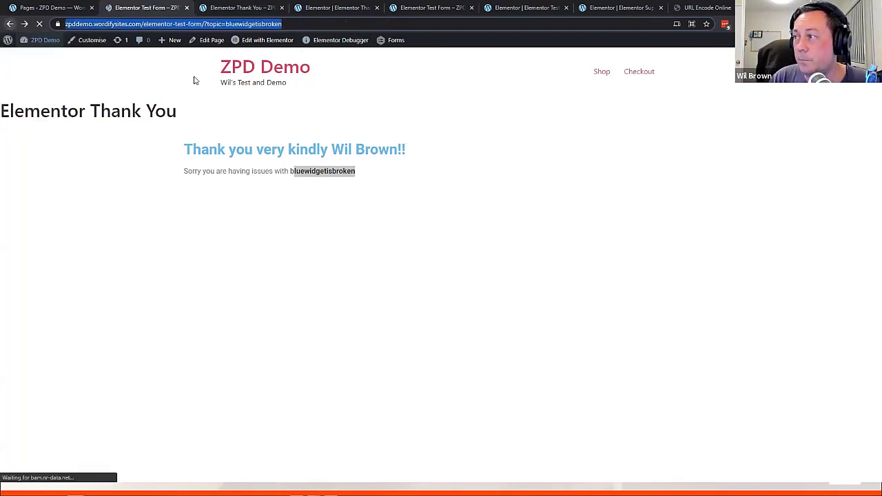
{"action": "left_click", "coordinate": [10, 25]}
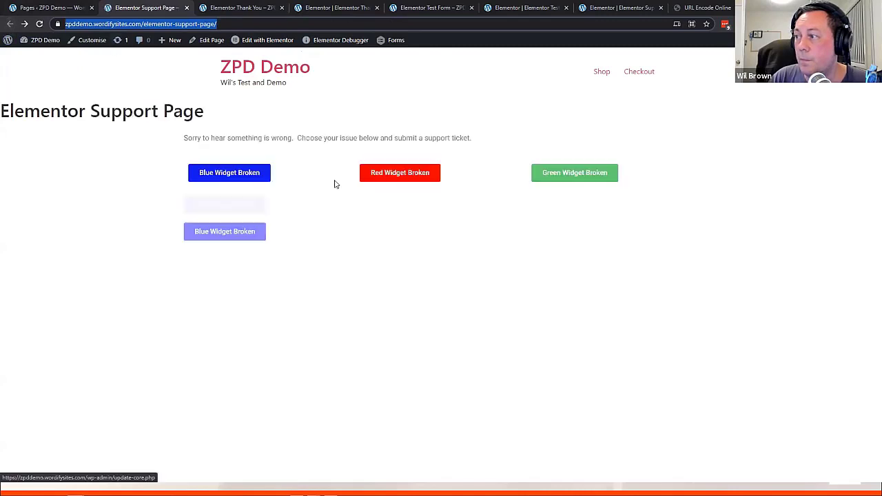
{"action": "left_click", "coordinate": [214, 236]}
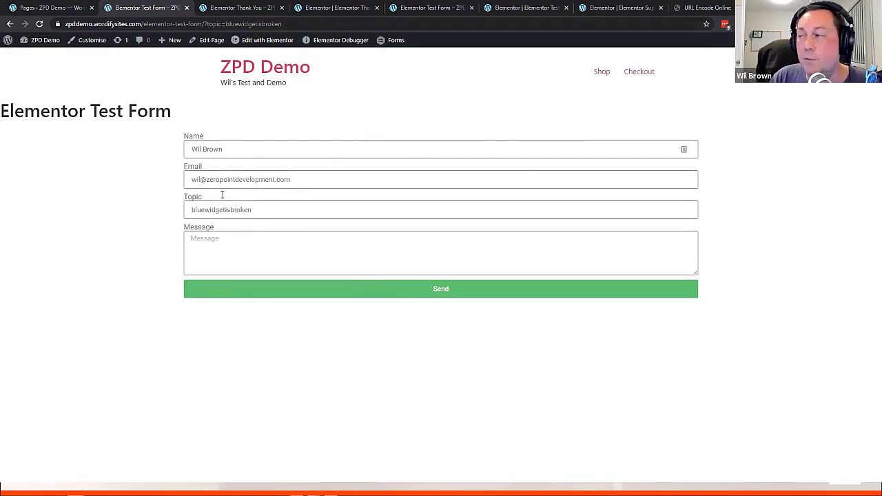
Check the prefilled Name and Email fields, then send the form again
{"action": "left_click", "coordinate": [231, 147]}
{"action": "left_click", "coordinate": [311, 181]}
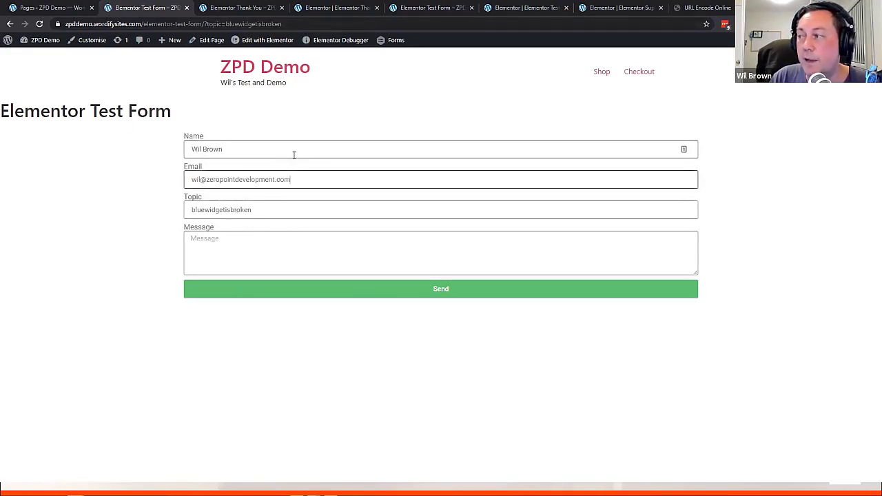
{"action": "left_click", "coordinate": [294, 152]}
{"action": "left_click", "coordinate": [304, 177]}
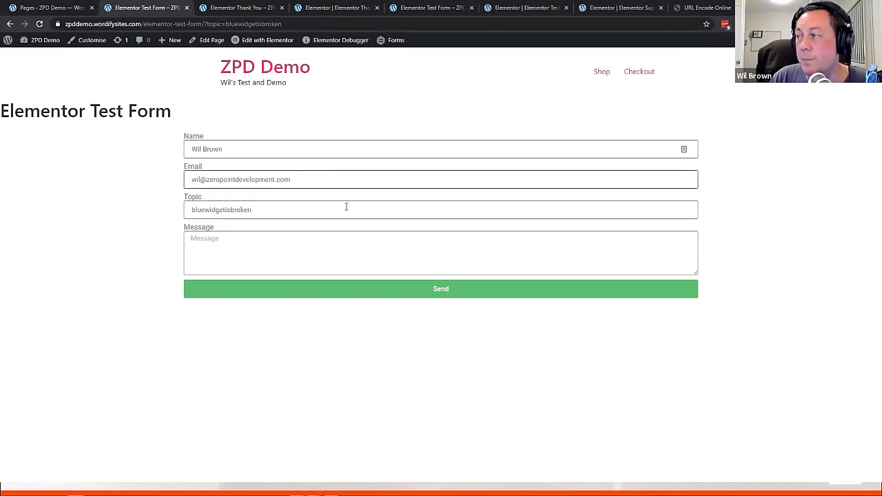
{"action": "left_click", "coordinate": [443, 295]}
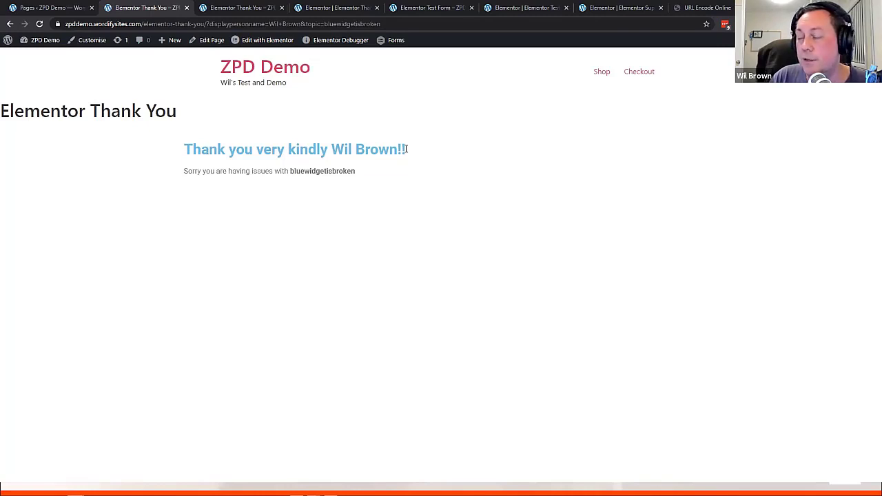
{"action": "left_click_drag", "start_coordinate": [406, 149], "coordinate": [332, 148]}
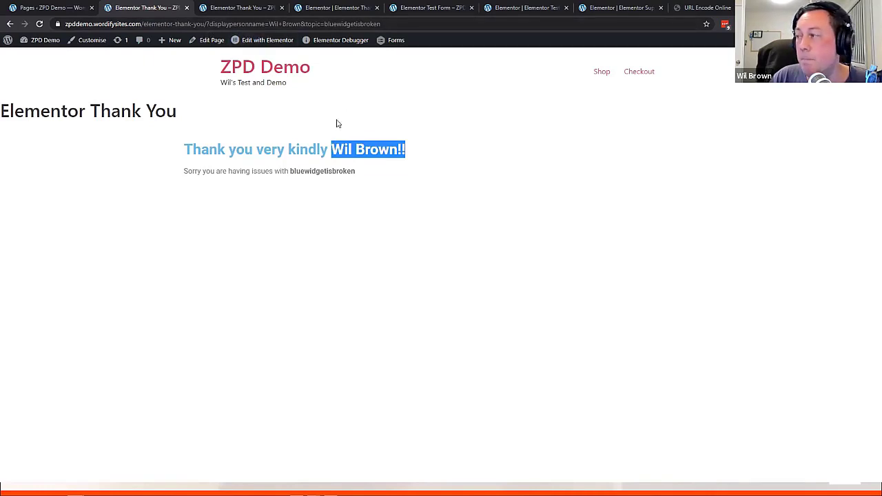
{"action": "left_click_drag", "start_coordinate": [328, 151], "coordinate": [170, 150]}
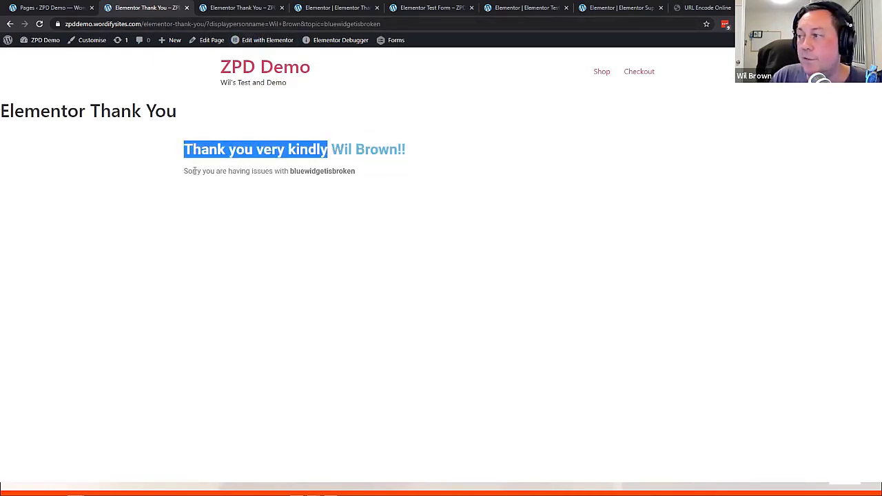
{"action": "left_click_drag", "start_coordinate": [356, 173], "coordinate": [289, 172]}
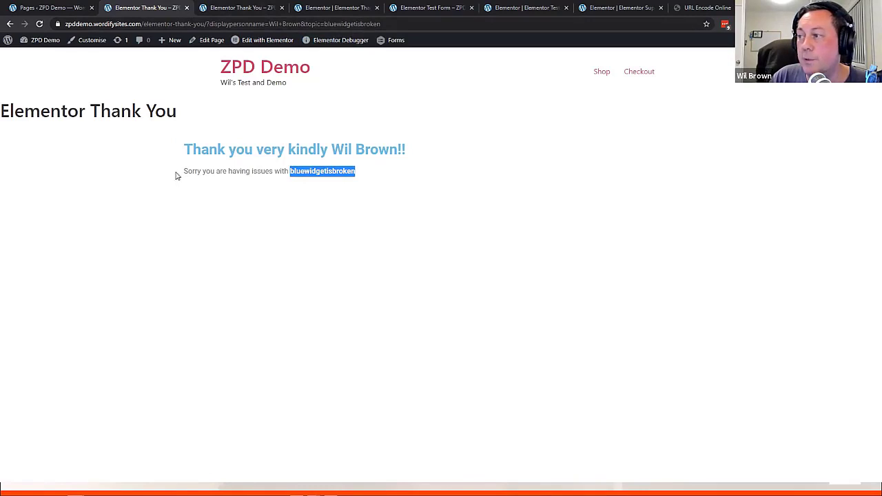
{"action": "left_click_drag", "start_coordinate": [185, 171], "coordinate": [300, 167]}
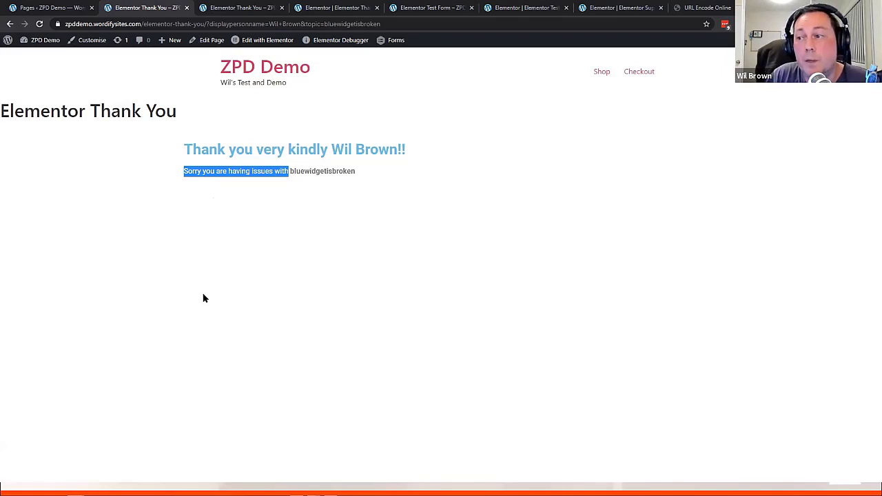
Append &upsell=wordpresscarepackage to the end of the Thank You page's URL
{"action": "left_click", "coordinate": [399, 24]}
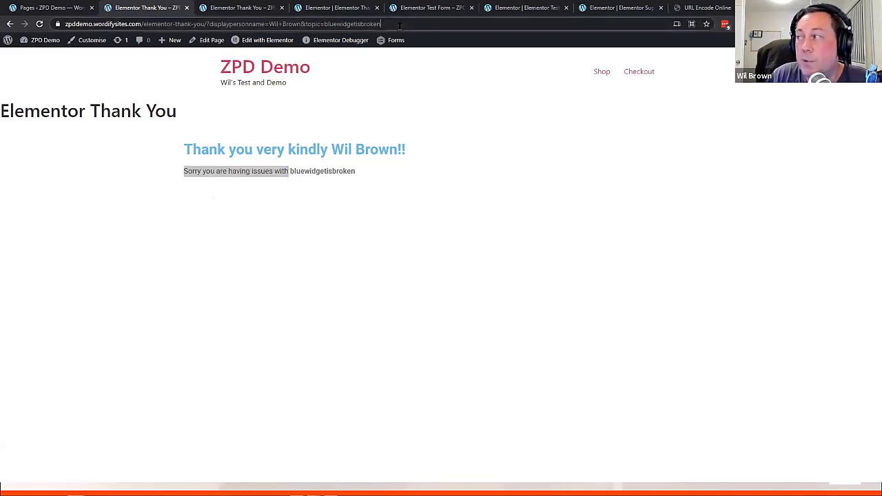
{"action": "left_click", "coordinate": [413, 24]}
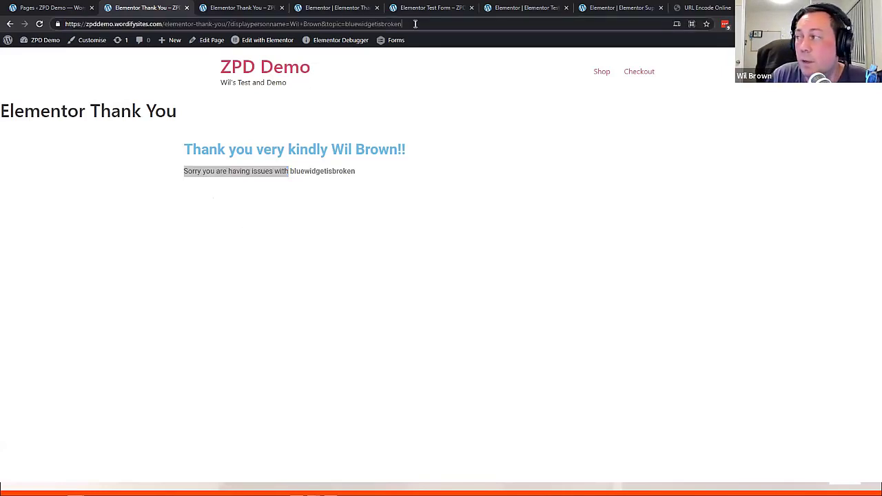
{"action": "type", "text": "&"}
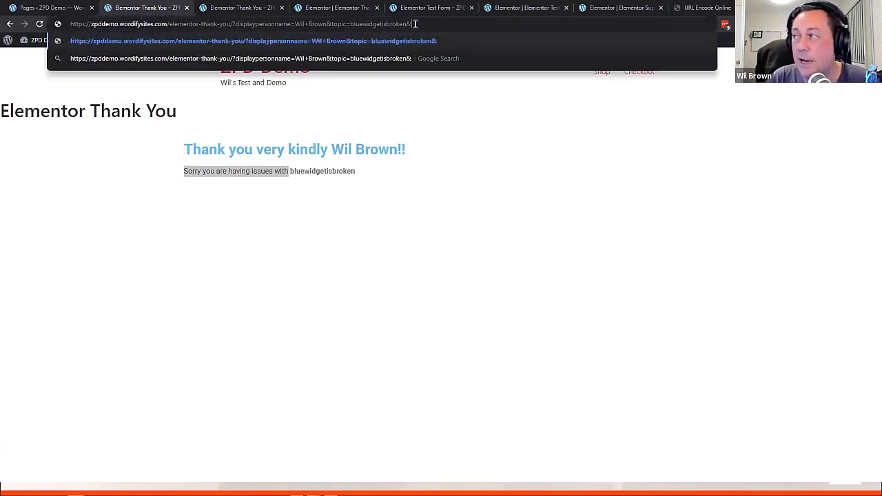
{"action": "type", "text": "upsee"}
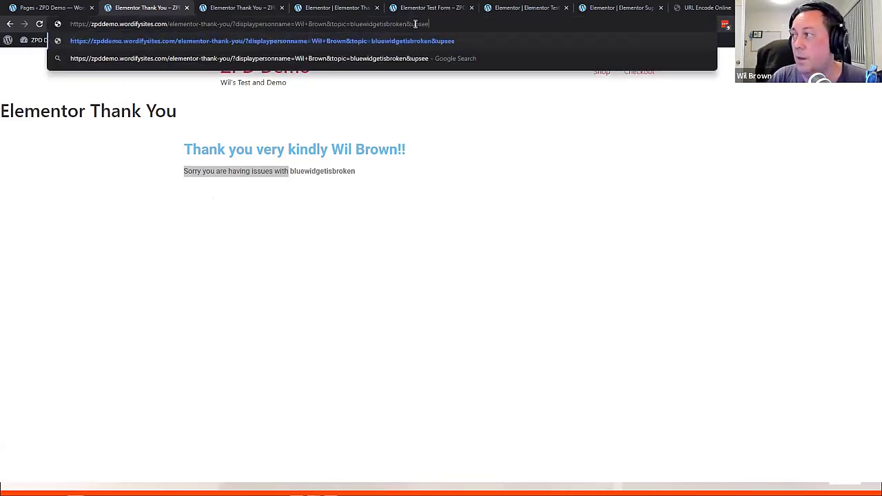
{"action": "key", "text": "BackSpace"}
{"action": "type", "text": "ll="}
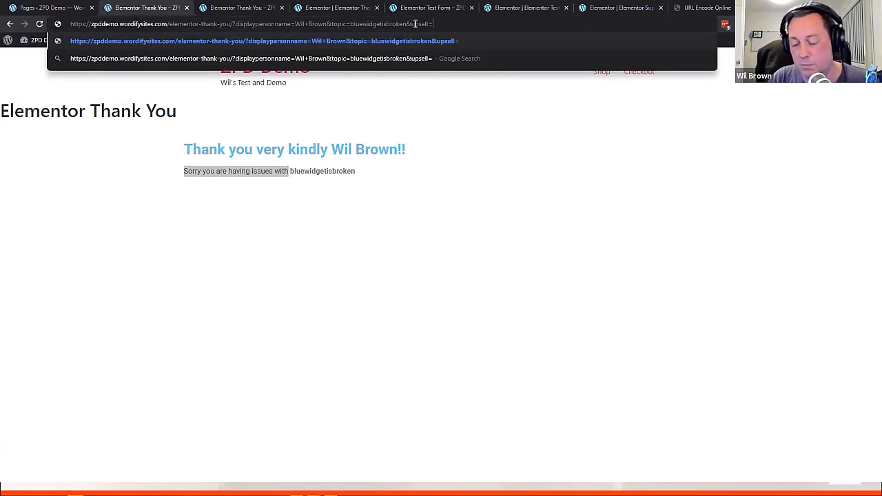
{"action": "type", "text": "wordpresscarepackage"}
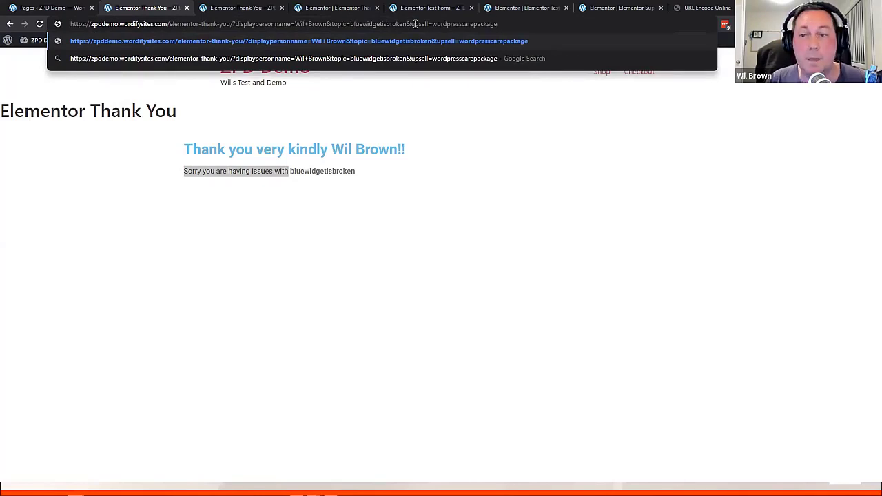
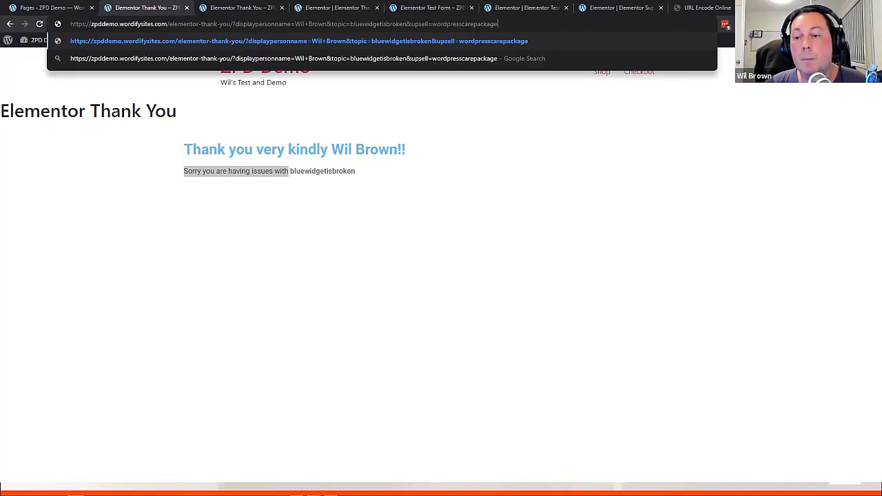
Load the Thank You page with the &upsell=wordpresscarepackage parameter in its address
{"action": "key", "text": "Return"}
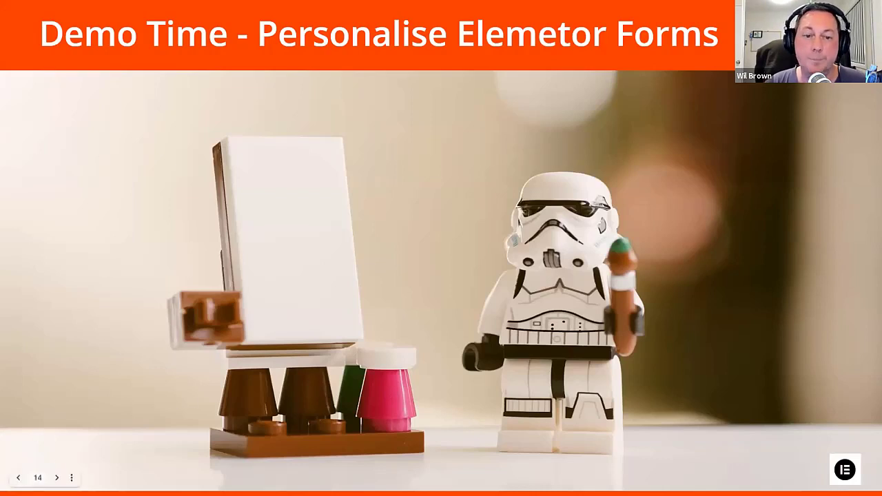
Advance the slideshow to slide 15, Q&A Time
{"action": "key", "text": "Right"}
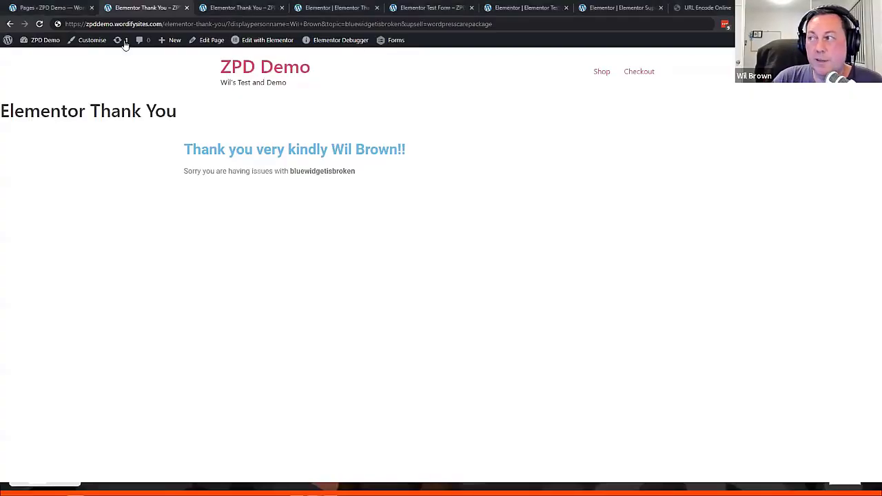
Select and deselect the thank-you page address without changing it, then return to the slideshow
{"action": "left_click", "coordinate": [506, 24]}
{"action": "left_click", "coordinate": [506, 24]}
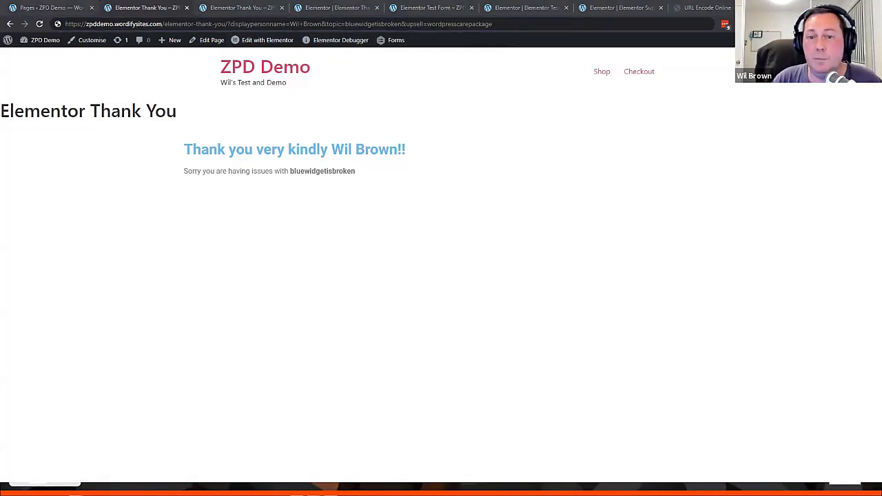
{"action": "key", "text": "alt+Tab"}
Step back to the URL Address With Parameters slide, then forward to slide 11, Query String - Request Parameters
{"action": "key", "text": "Left"}
{"action": "key", "text": "Left"}
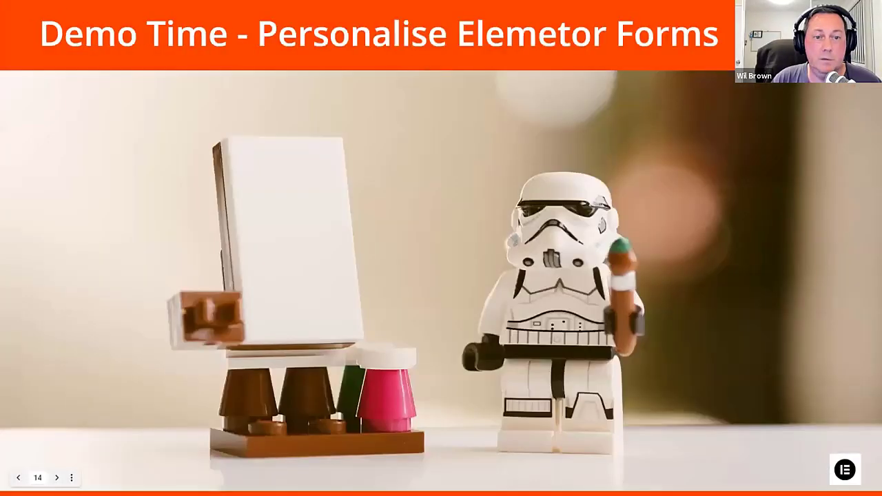
{"action": "key", "text": "Left"}
{"action": "key", "text": "Left"}
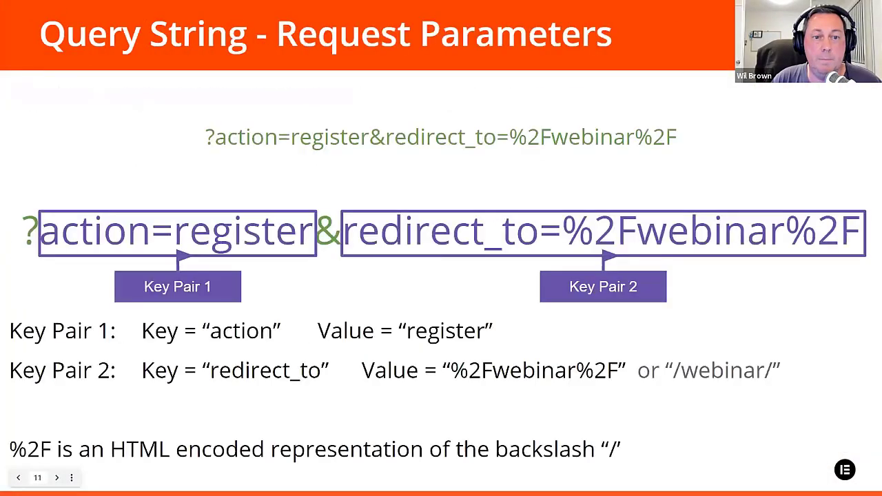
{"action": "key", "text": "Left"}
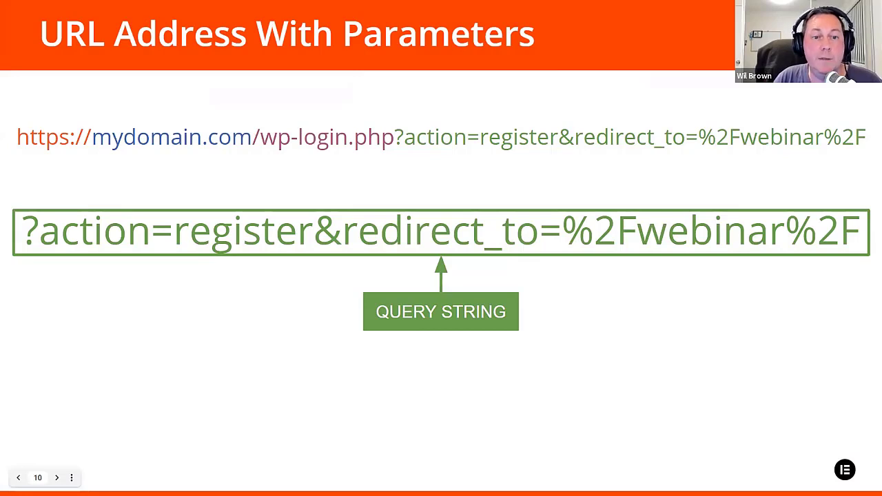
{"action": "key", "text": "Right"}
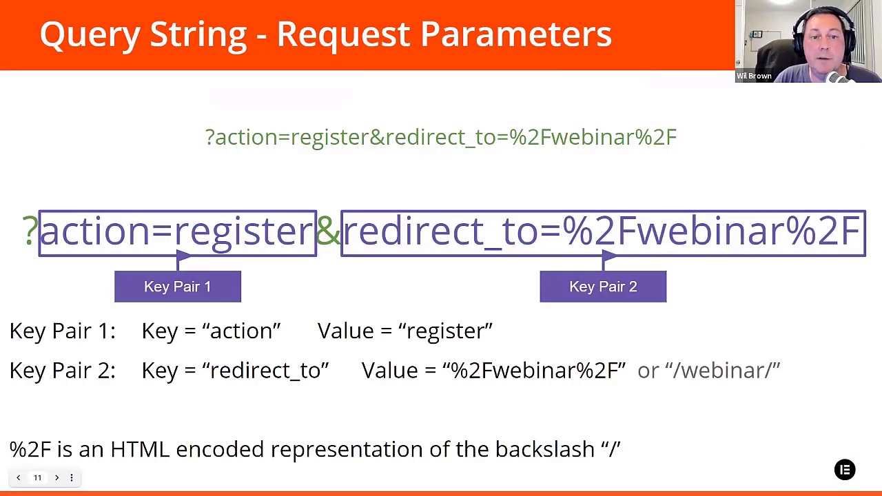